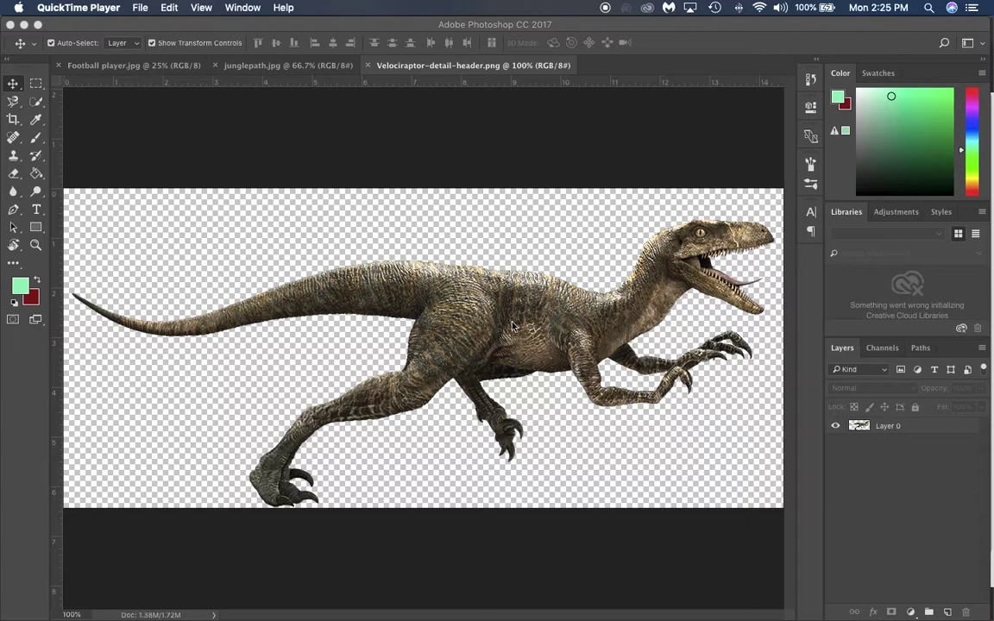
# Step: Look over the three open images: the jungle path, the football players and the velociraptor
pyautogui.click(269, 68)
pyautogui.click(260, 69)
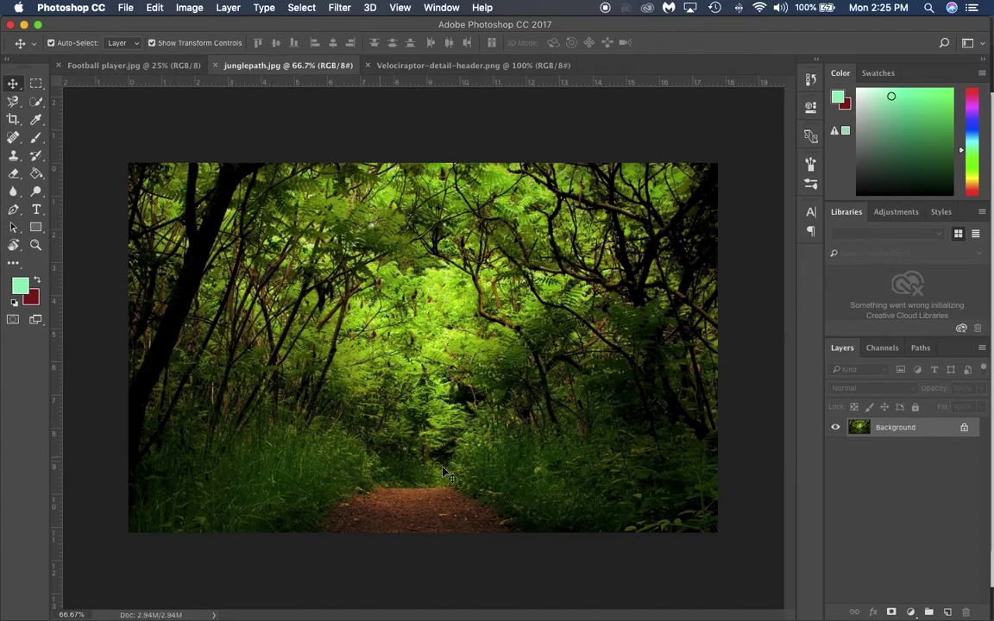
pyautogui.click(95, 65)
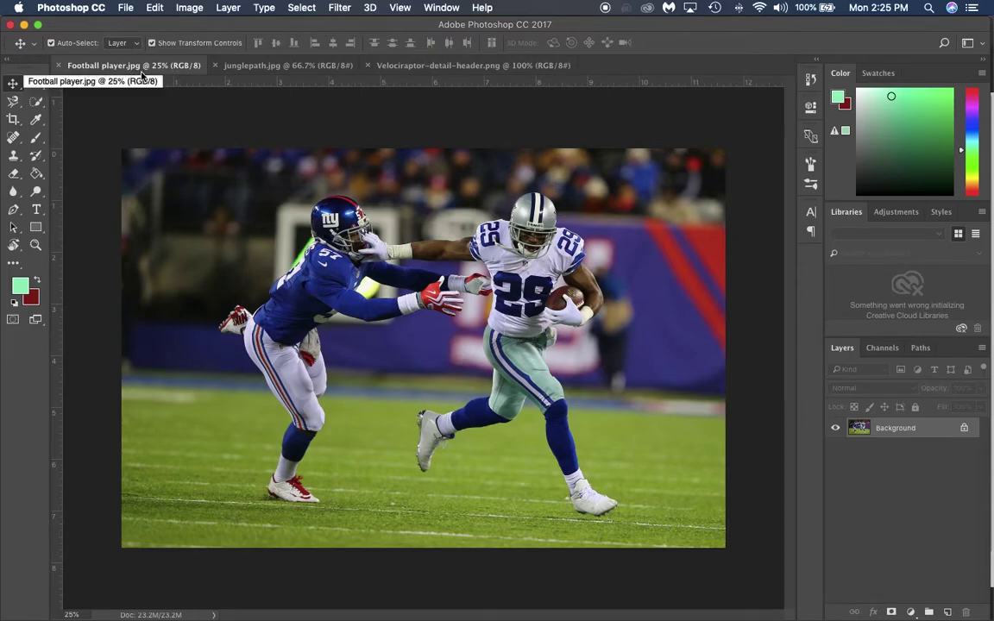
pyautogui.click(240, 66)
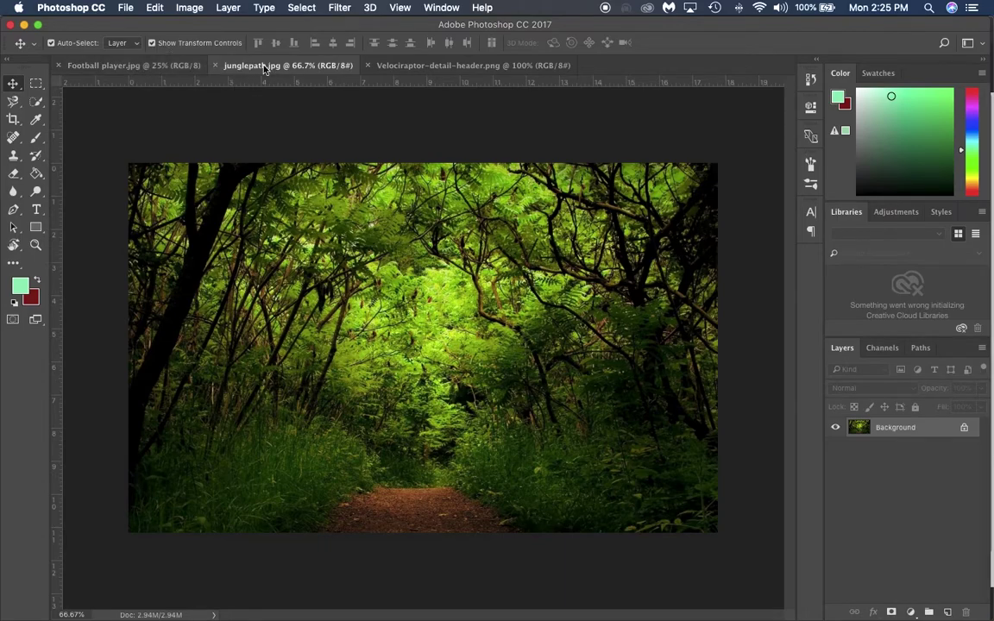
pyautogui.click(130, 65)
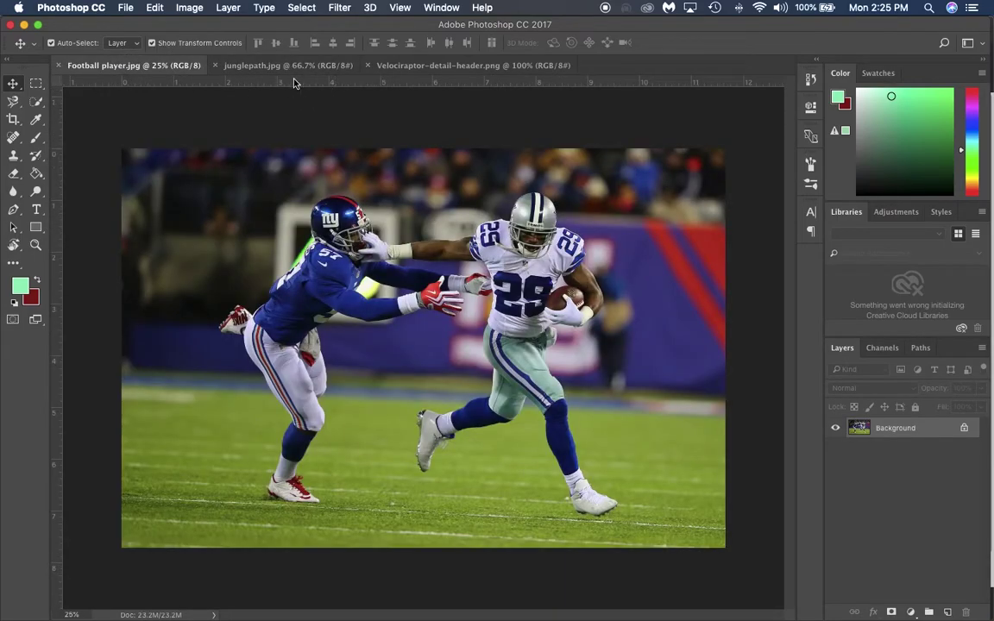
pyautogui.click(259, 68)
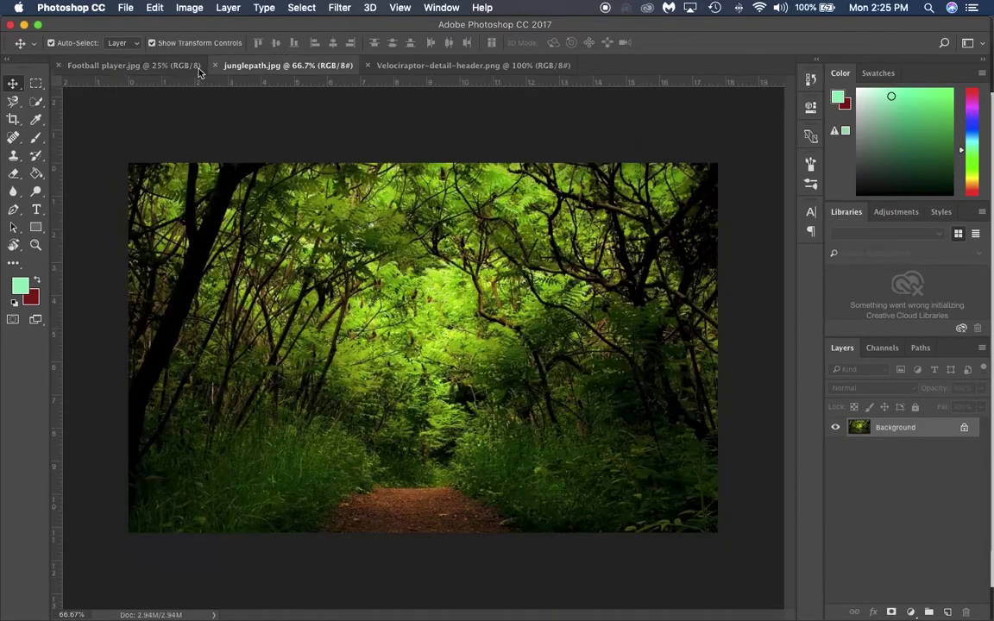
pyautogui.click(130, 66)
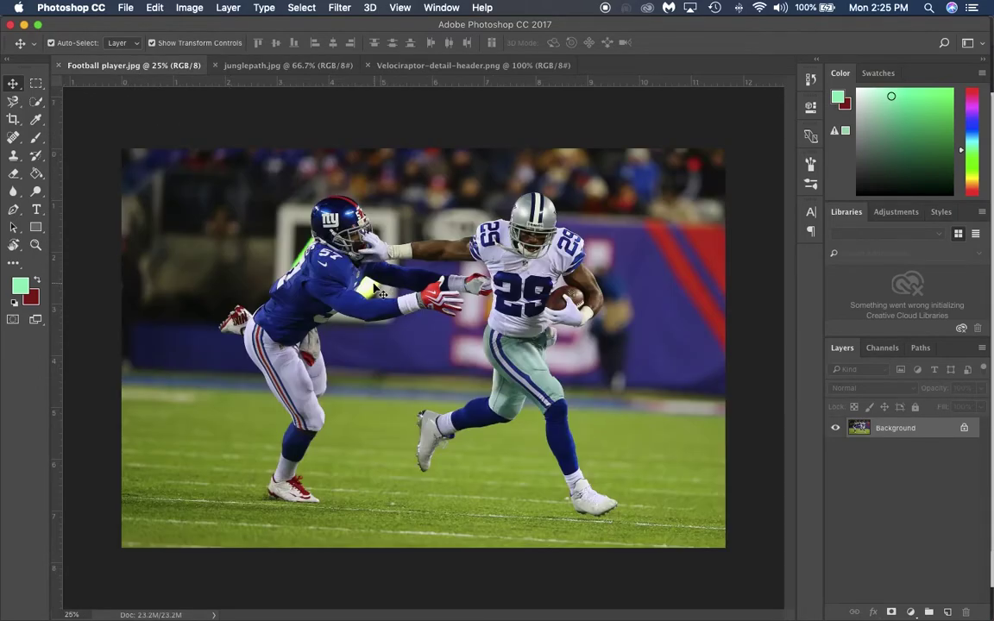
pyautogui.click(262, 69)
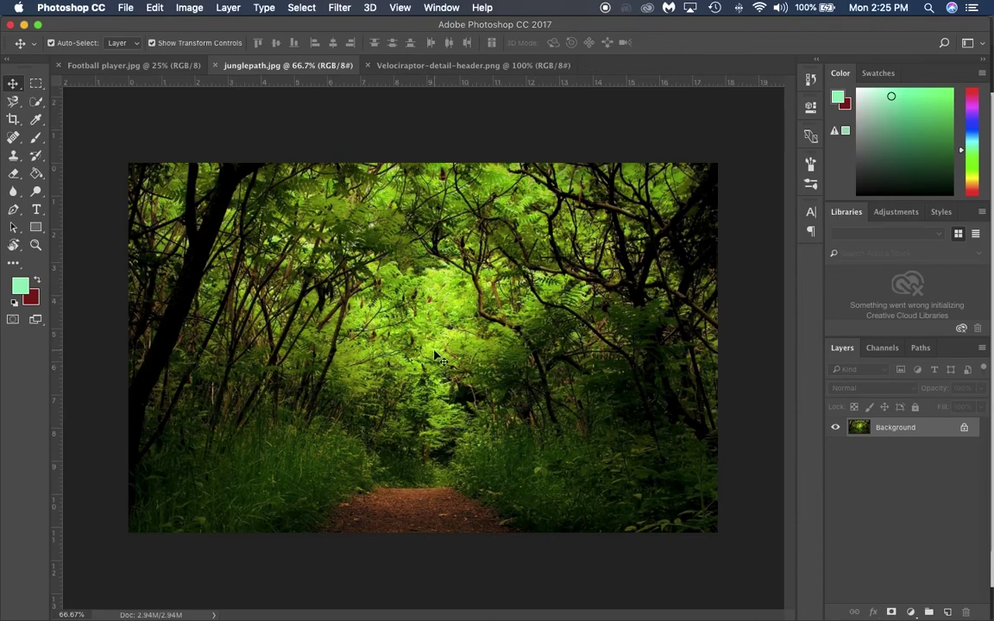
pyautogui.click(384, 66)
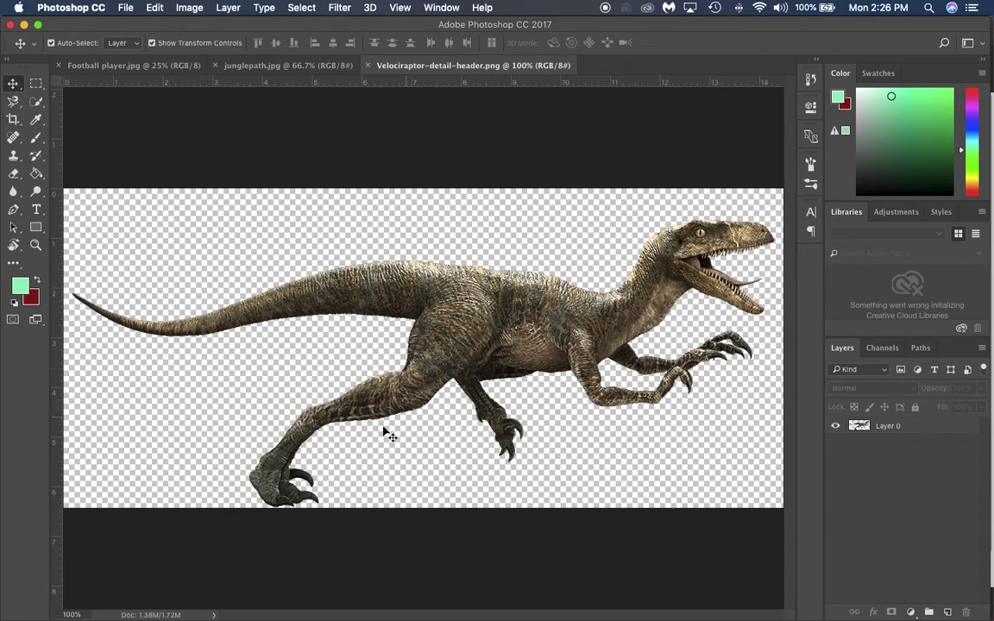
# Step: Select the entire velociraptor image with the Rectangular Marquee tool and copy it from Layer 0
pyautogui.click(36, 83)
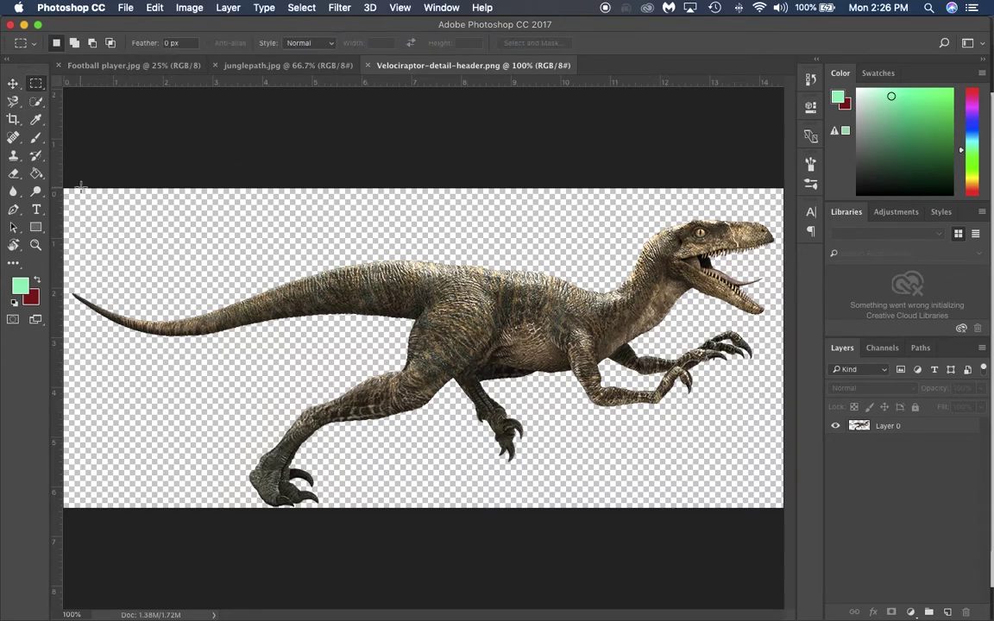
pyautogui.scroll(-2, 256, 304)
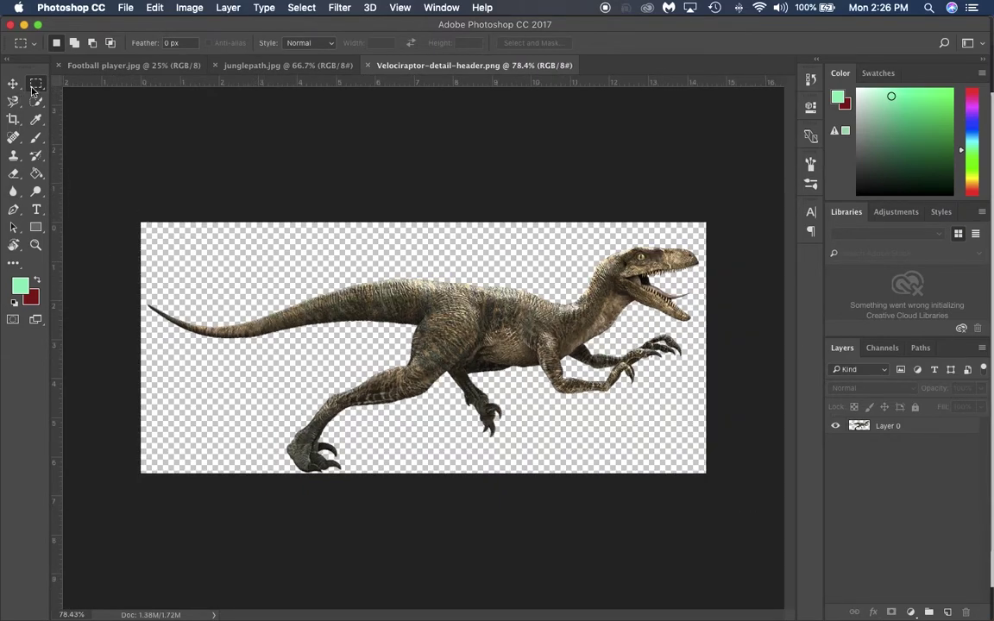
pyautogui.moveTo(127, 213); pyautogui.dragTo(743, 499)
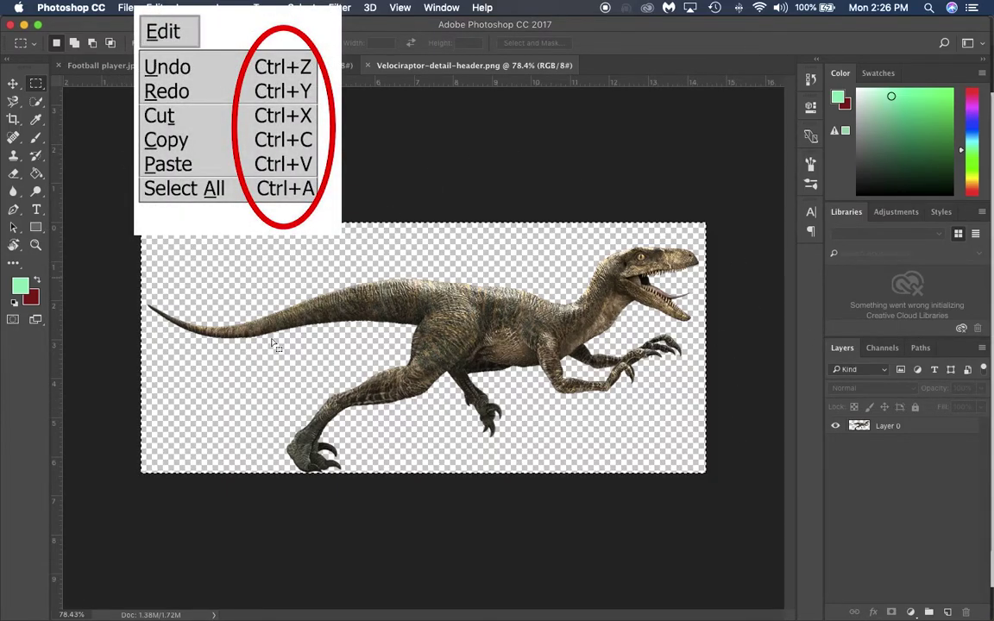
pyautogui.click(154, 7)
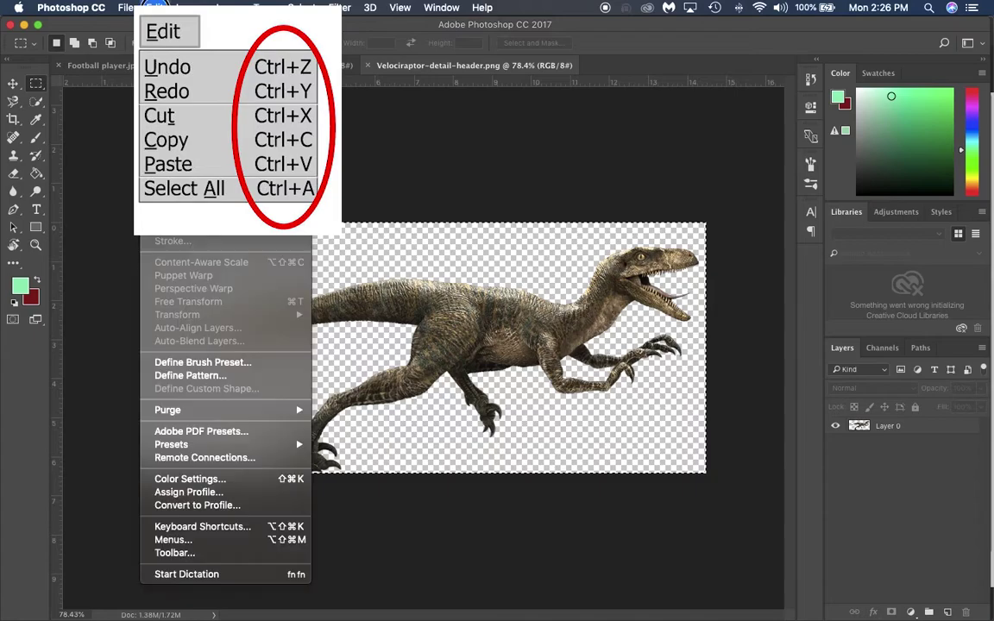
pyautogui.click(416, 148)
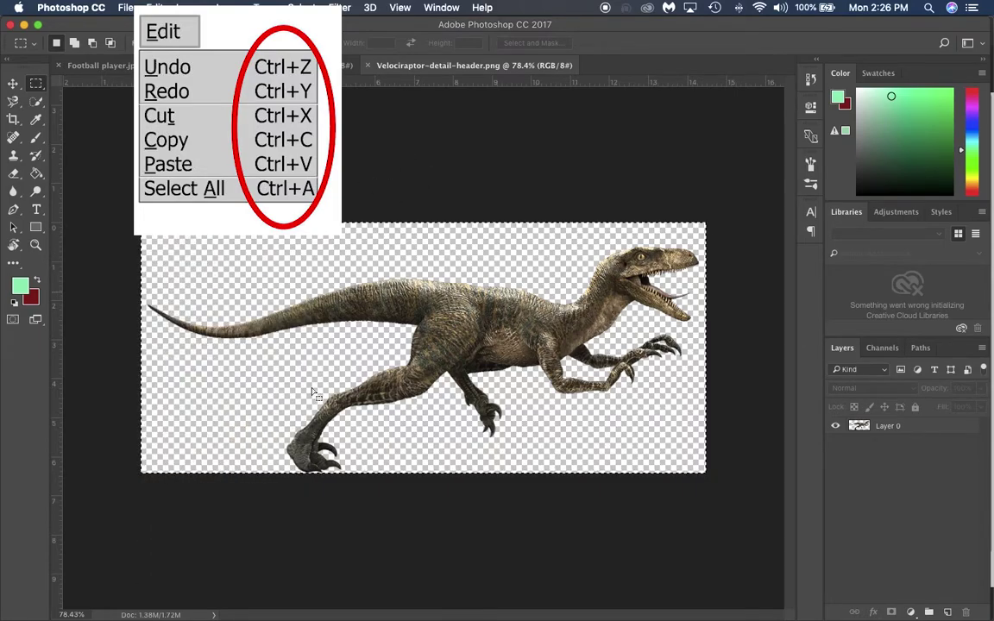
pyautogui.click(939, 429)
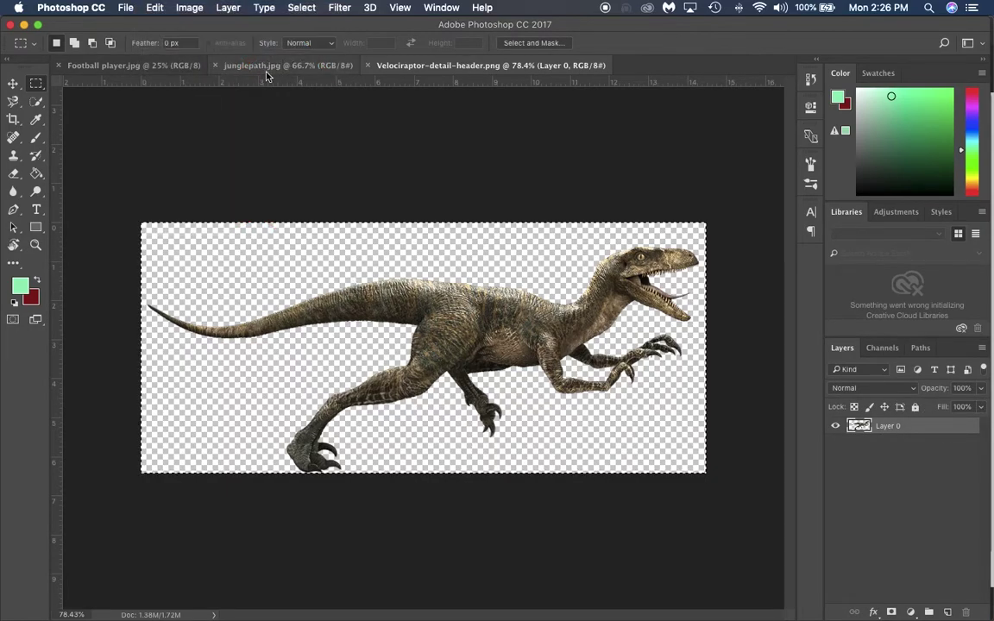
# Step: Paste the velociraptor into junglepath.jpg and move it down over the start of the path
pyautogui.click(267, 69)
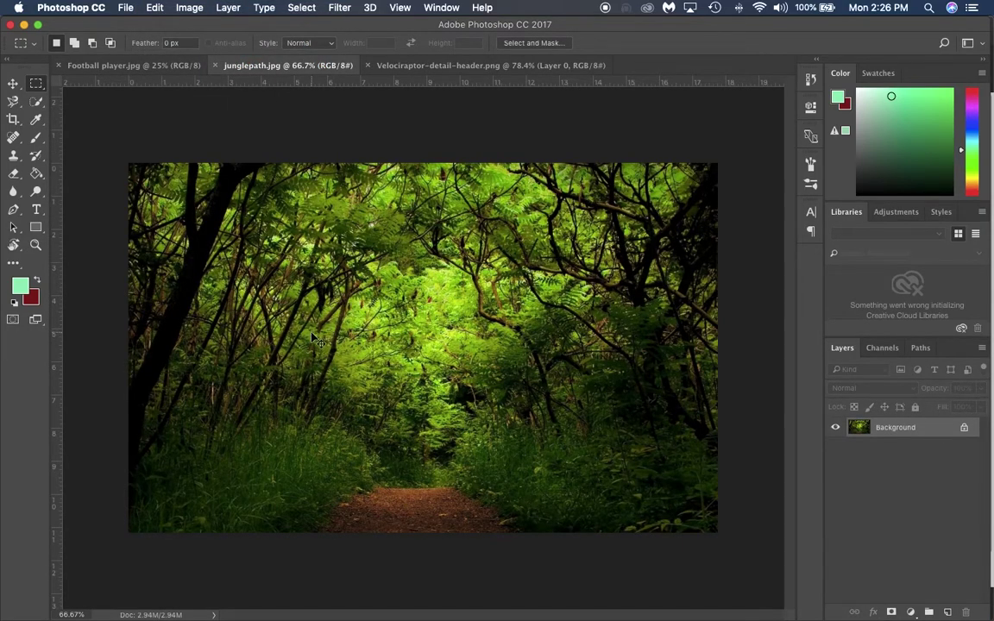
pyautogui.press('super+v')
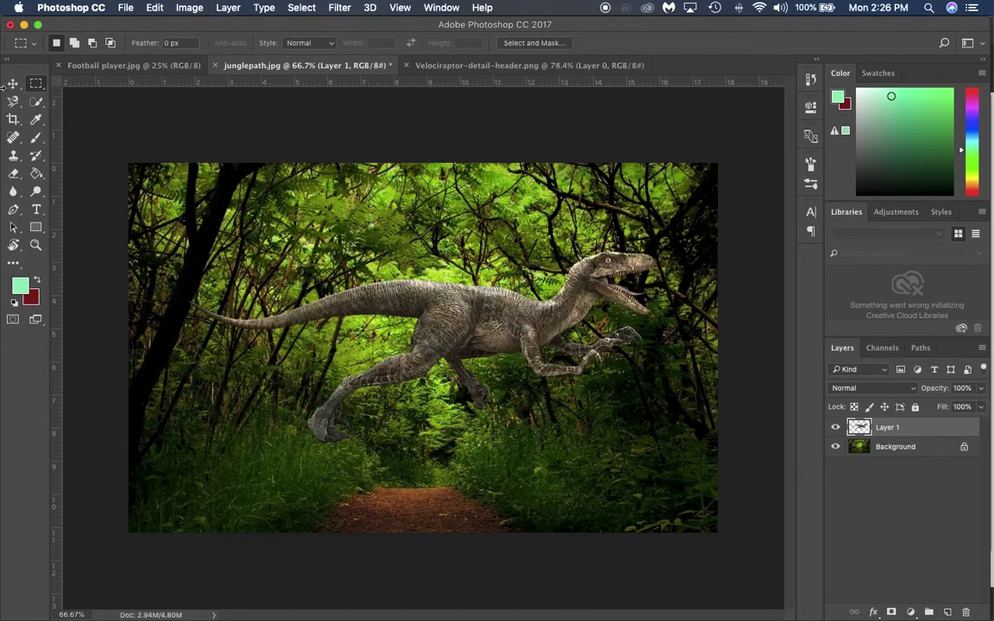
pyautogui.click(12, 85)
pyautogui.moveTo(505, 318); pyautogui.dragTo(458, 384)
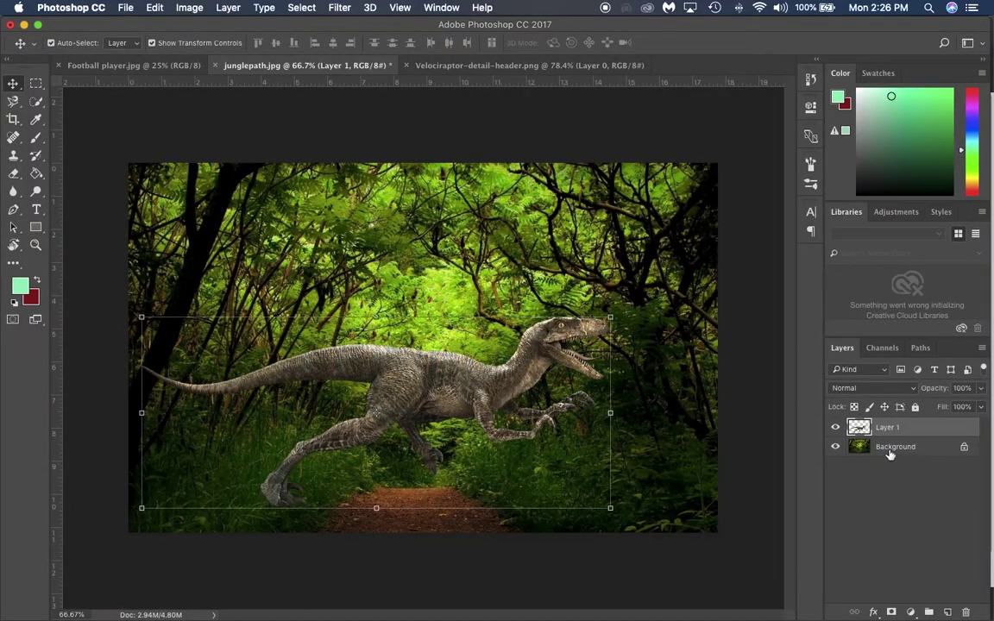
# Step: Try to swap the order of the velociraptor layer and the locked Background, and unlock the Background layer
pyautogui.moveTo(892, 449)
pyautogui.mouseDown()
pyautogui.moveTo(896, 442)
pyautogui.moveTo(900, 459)
pyautogui.moveTo(892, 466)
pyautogui.mouseUp()
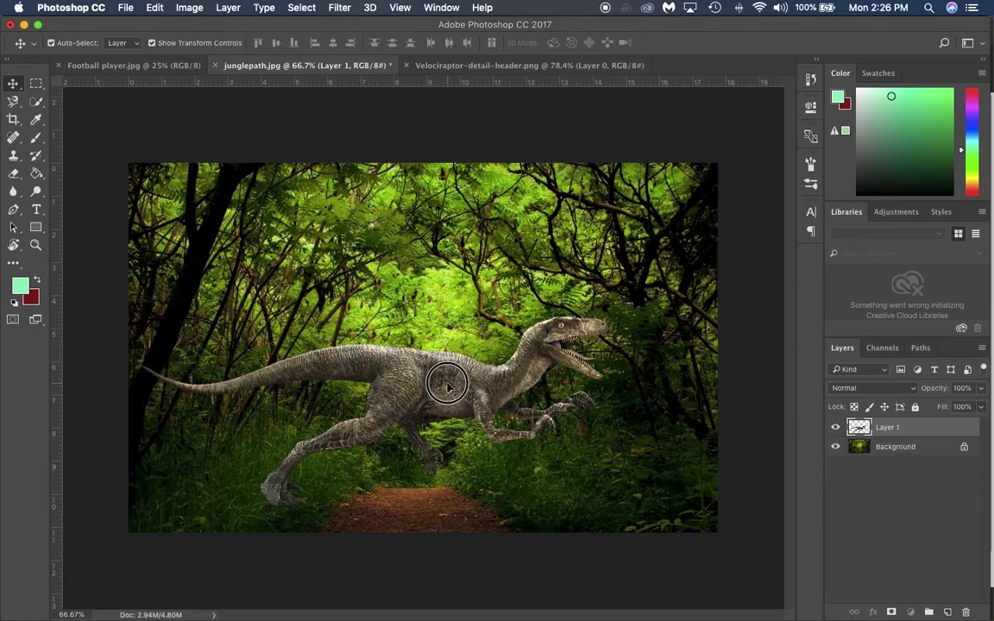
pyautogui.click(896, 544)
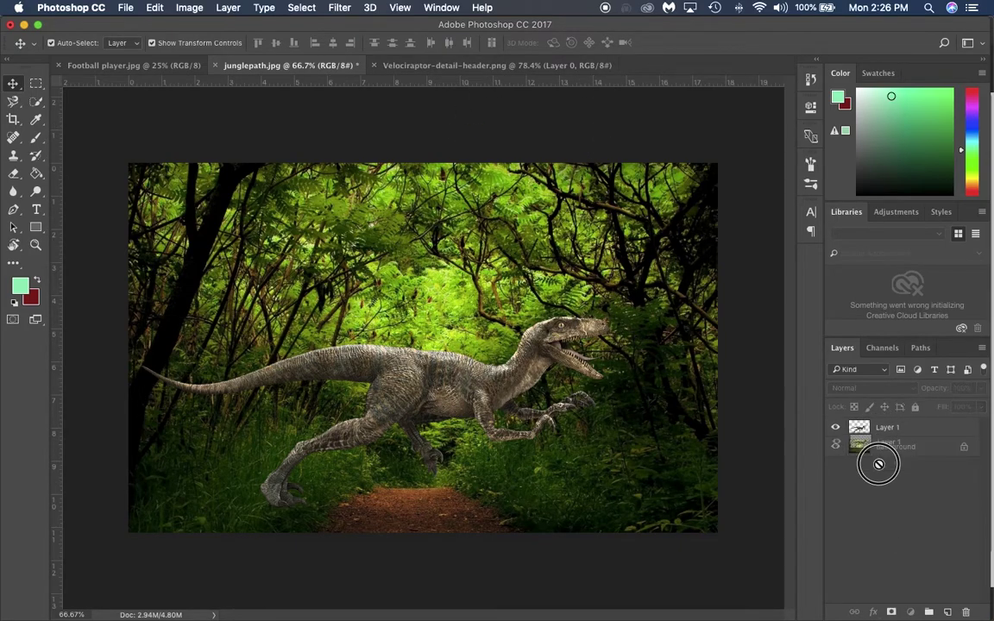
pyautogui.click(916, 445)
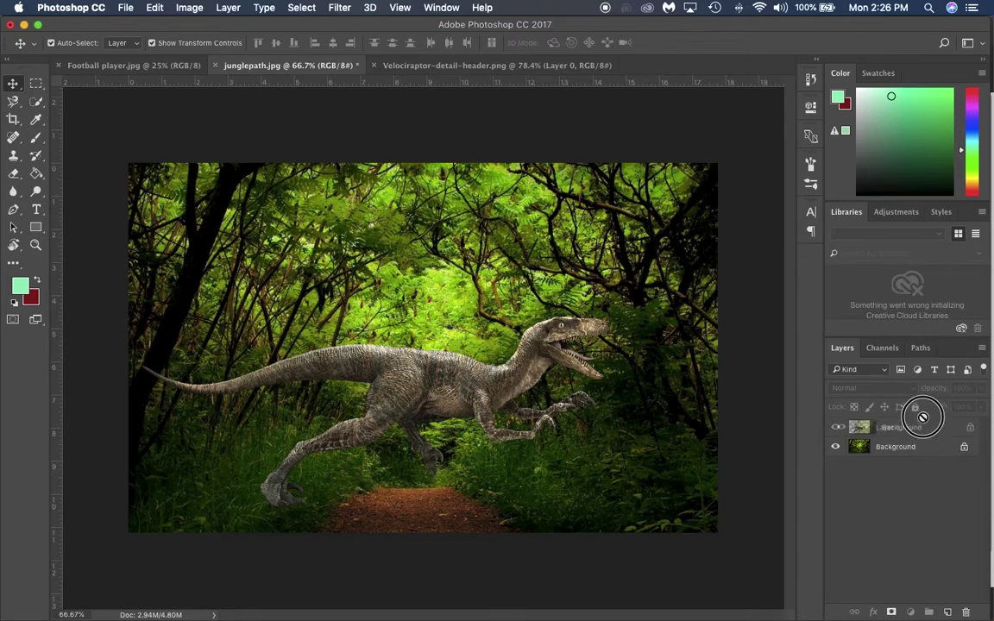
pyautogui.click(964, 446)
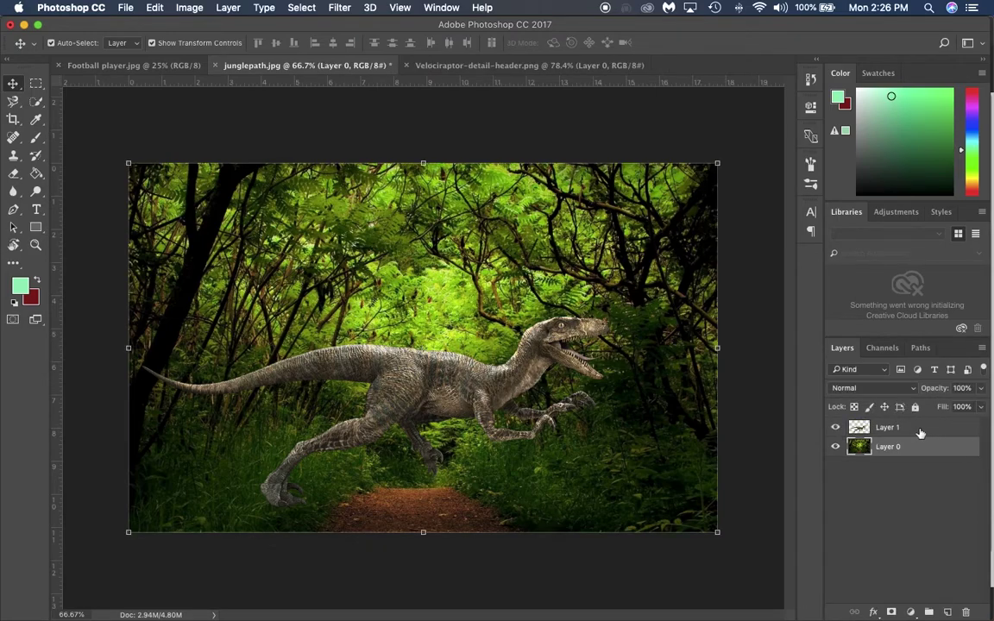
# Step: Try the velociraptor layer beneath the jungle layer, undo the jungle's shift, and put the velociraptor layer back on top
pyautogui.moveTo(920, 430); pyautogui.dragTo(910, 469)
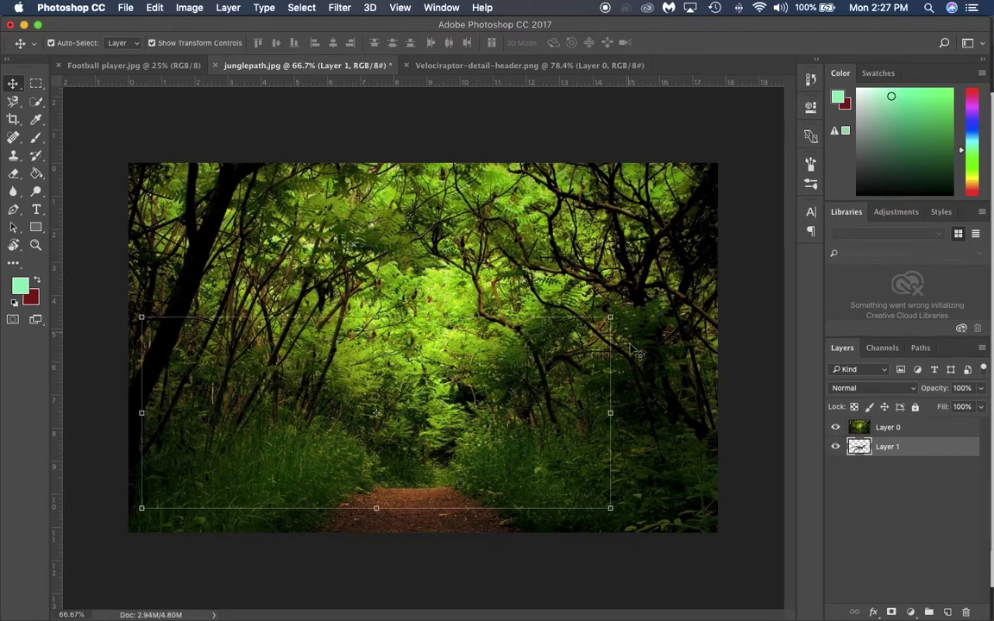
pyautogui.moveTo(329, 345); pyautogui.dragTo(621, 324)
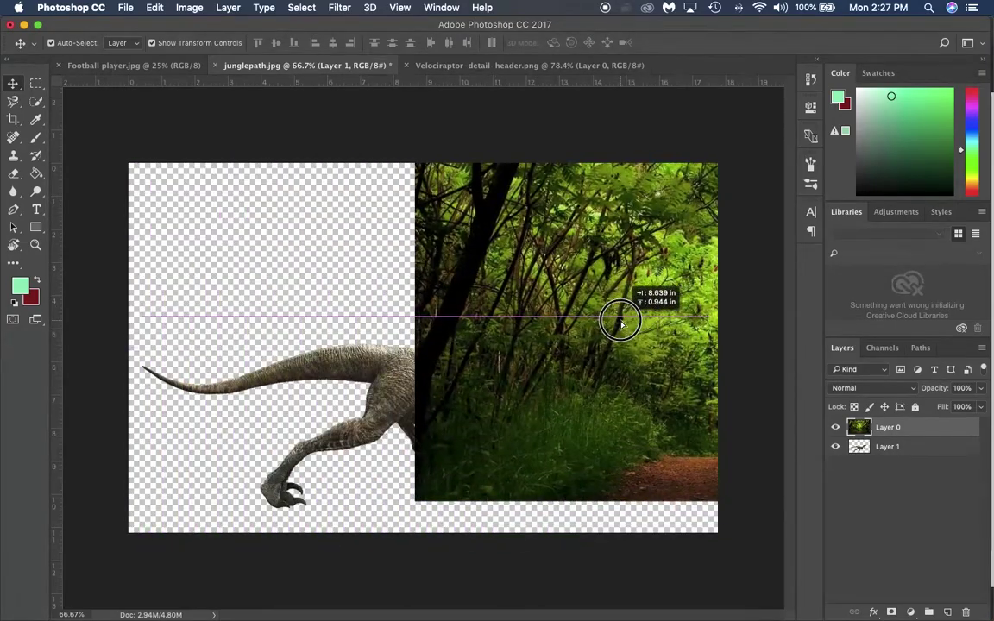
pyautogui.press('super+z')
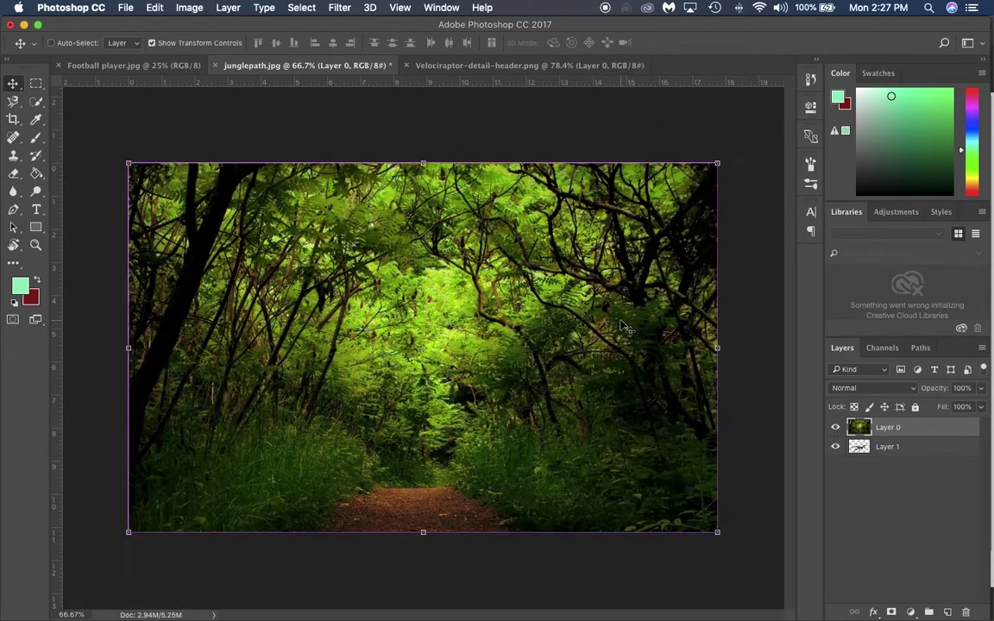
pyautogui.press('super+z')
pyautogui.press('super+z')
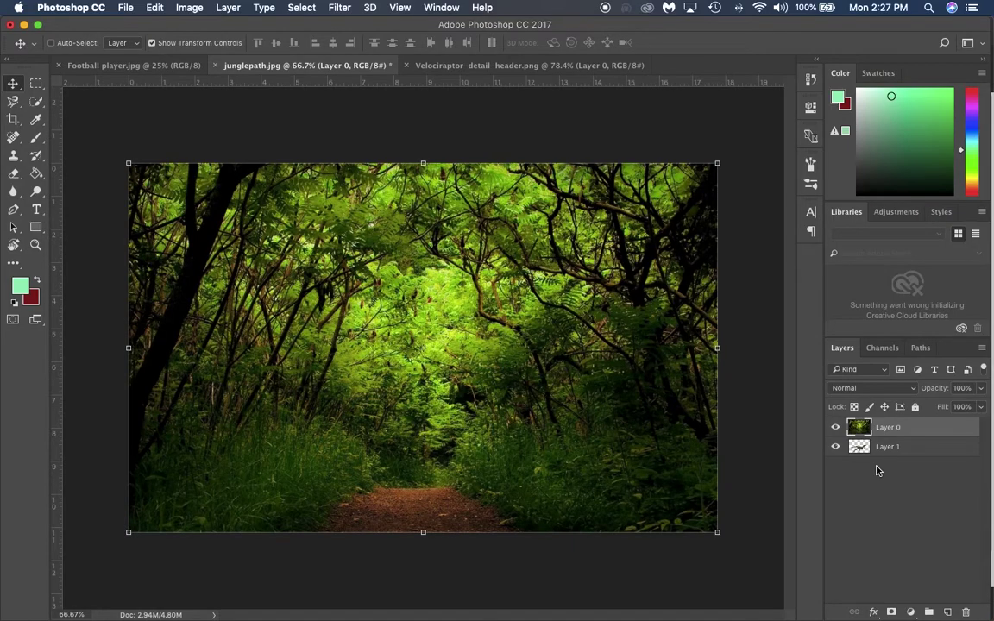
pyautogui.moveTo(884, 440); pyautogui.dragTo(885, 456)
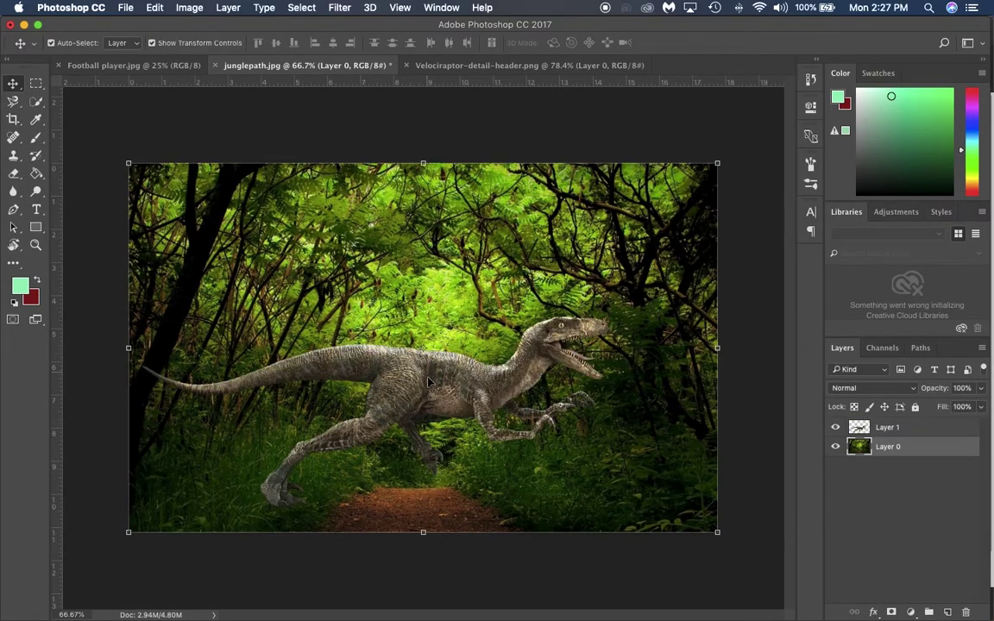
# Step: Move the velociraptor up and slightly right over the jungle scene, and clear the active transform box
pyautogui.moveTo(428, 381); pyautogui.dragTo(466, 311)
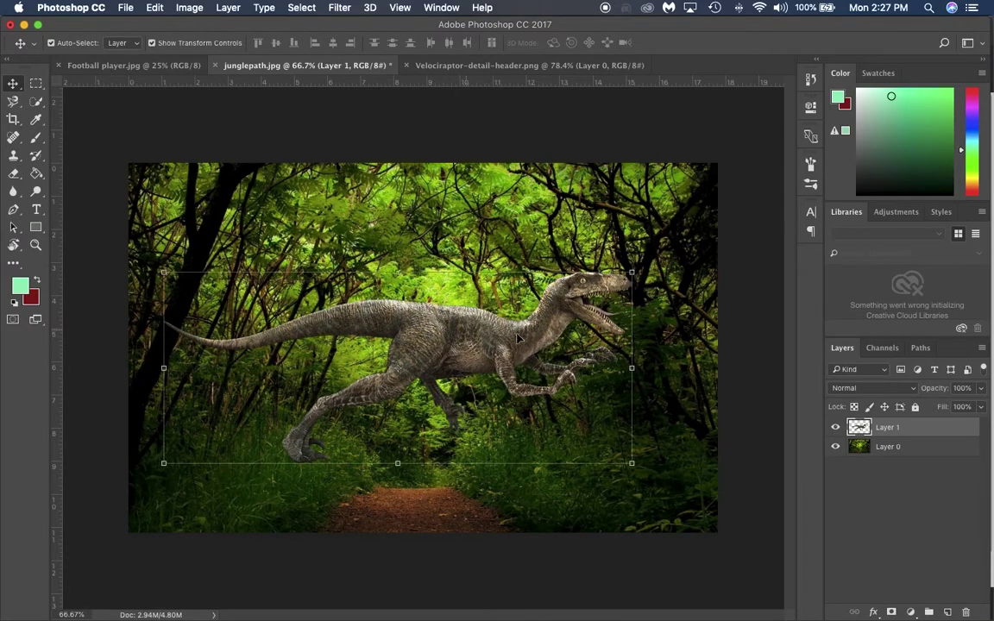
pyautogui.click(363, 404)
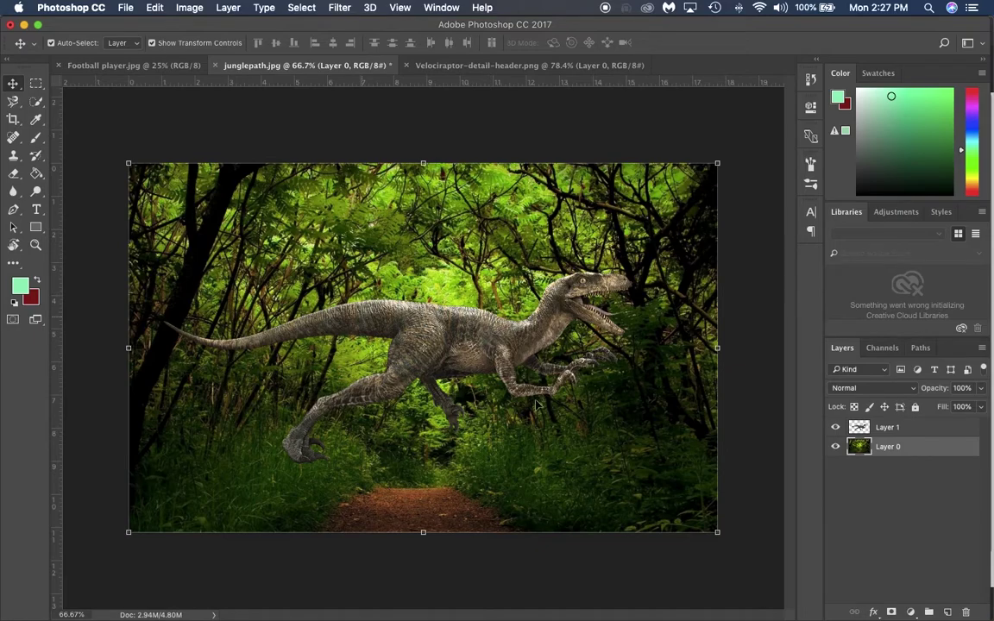
pyautogui.click(443, 140)
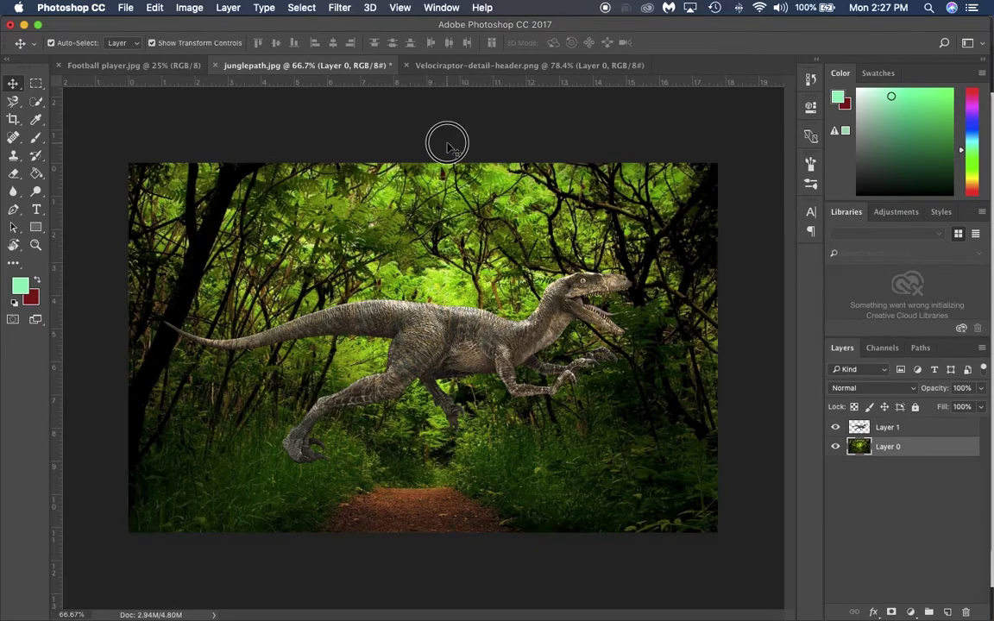
# Step: Copy a rectangular selection around the ball carrier in Football player.jpg and paste it into junglepath.jpg
pyautogui.click(121, 67)
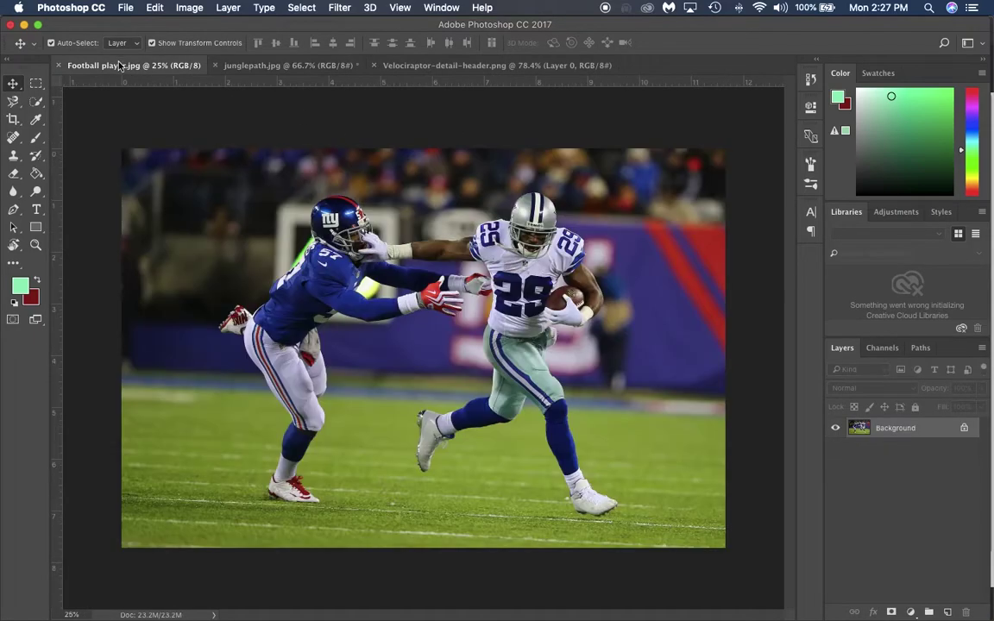
pyautogui.click(36, 83)
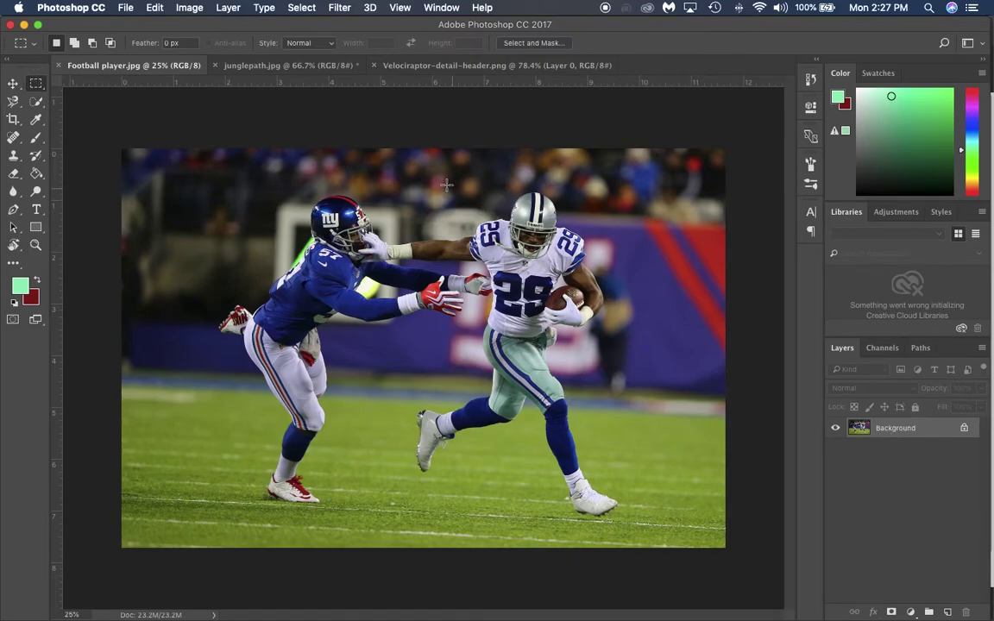
pyautogui.moveTo(425, 170); pyautogui.dragTo(642, 529)
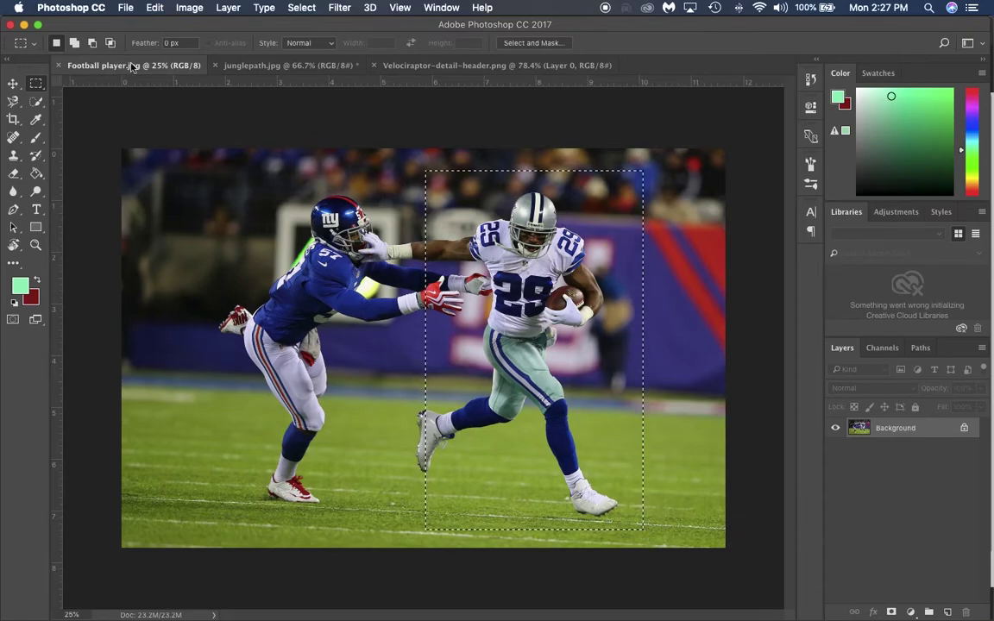
pyautogui.click(287, 67)
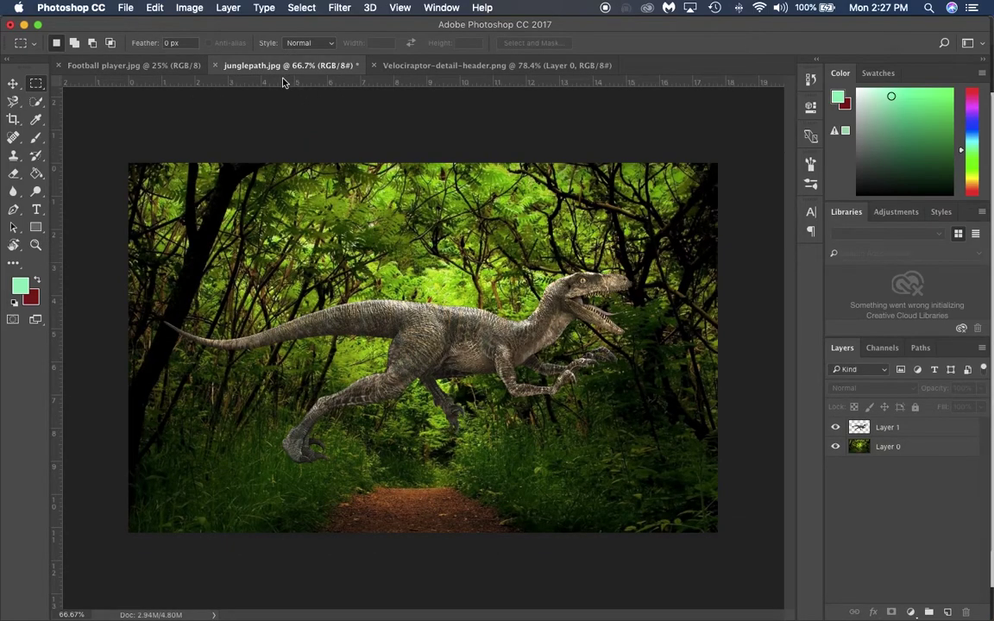
pyautogui.press('super+v')
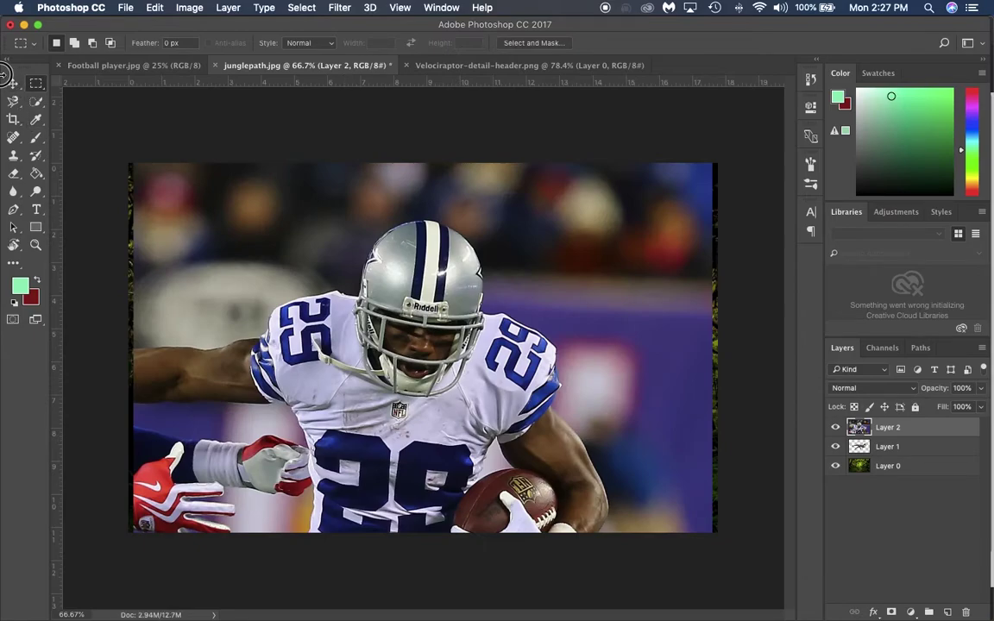
# Step: Try moving the pasted football player upward in the jungle image, and undo the move
pyautogui.click(13, 84)
pyautogui.moveTo(408, 377); pyautogui.dragTo(431, 303)
pyautogui.press('super+z')
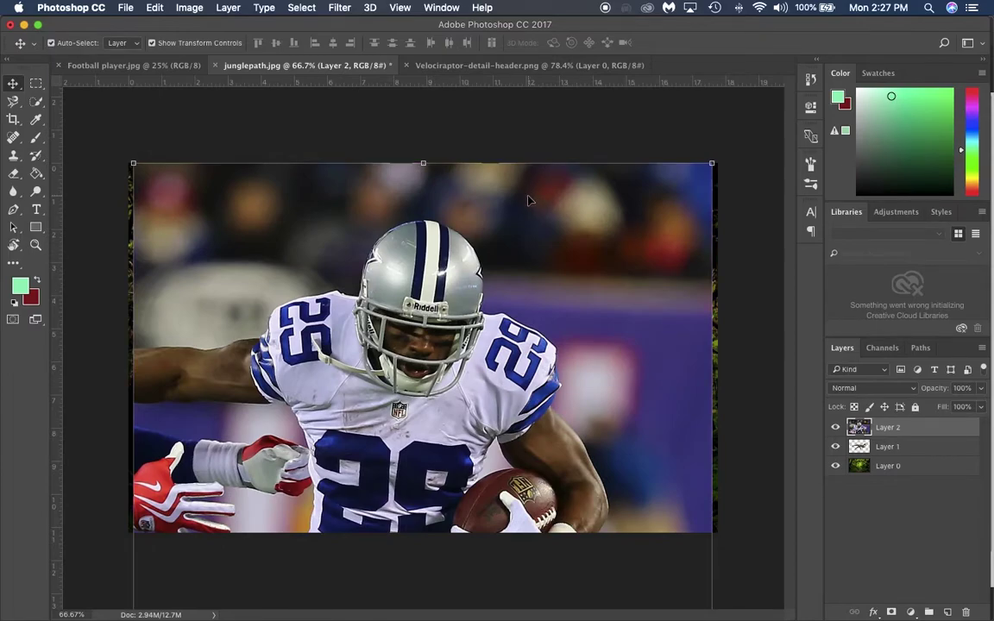
# Step: Delete the pasted football player layer from junglepath.jpg, and clear the rectangular selection in Football player.jpg
pyautogui.press('BackSpace')
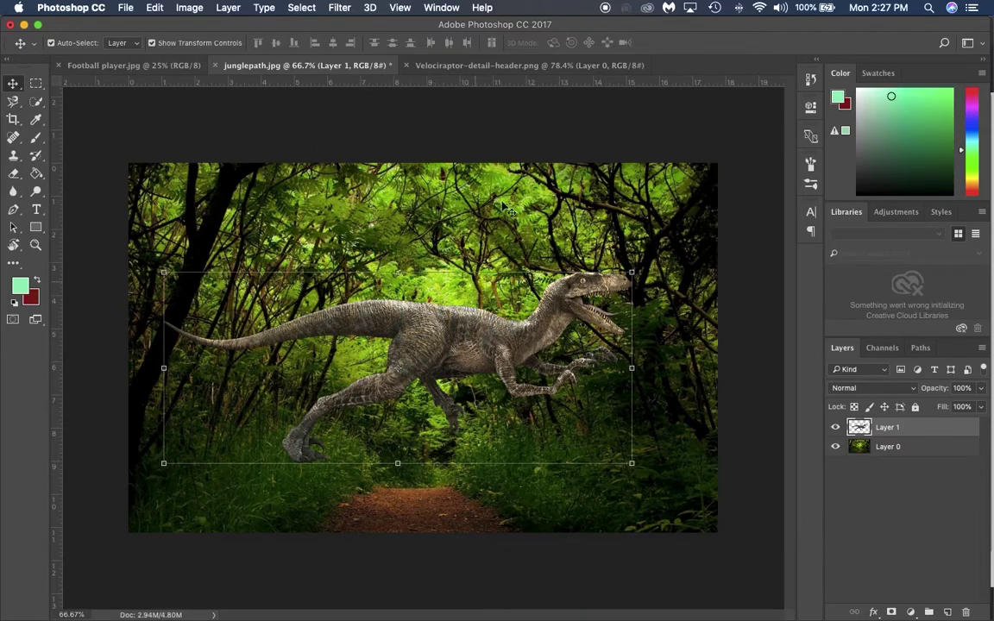
pyautogui.click(134, 65)
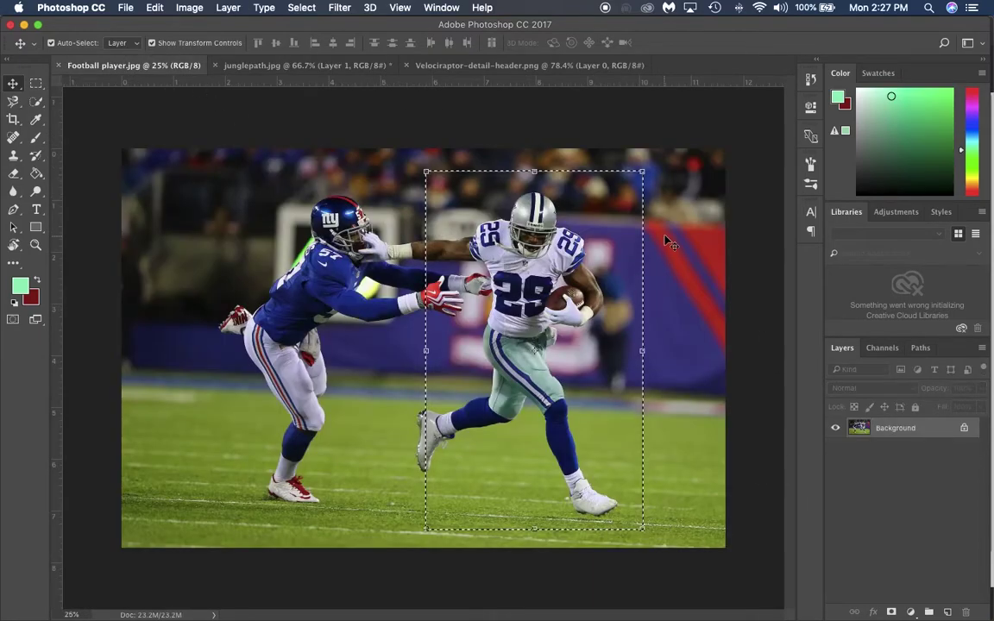
pyautogui.press('super+d')
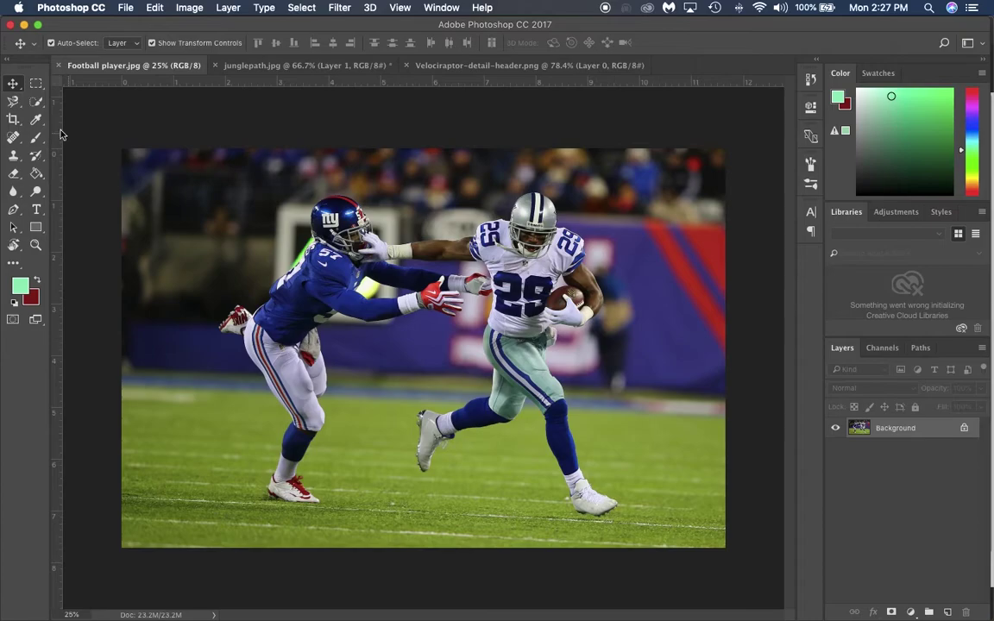
# Step: Start a Pen tool path on the ball carrier's outstretched glove, placing the first anchor points around the fingertips
pyautogui.click(15, 210)
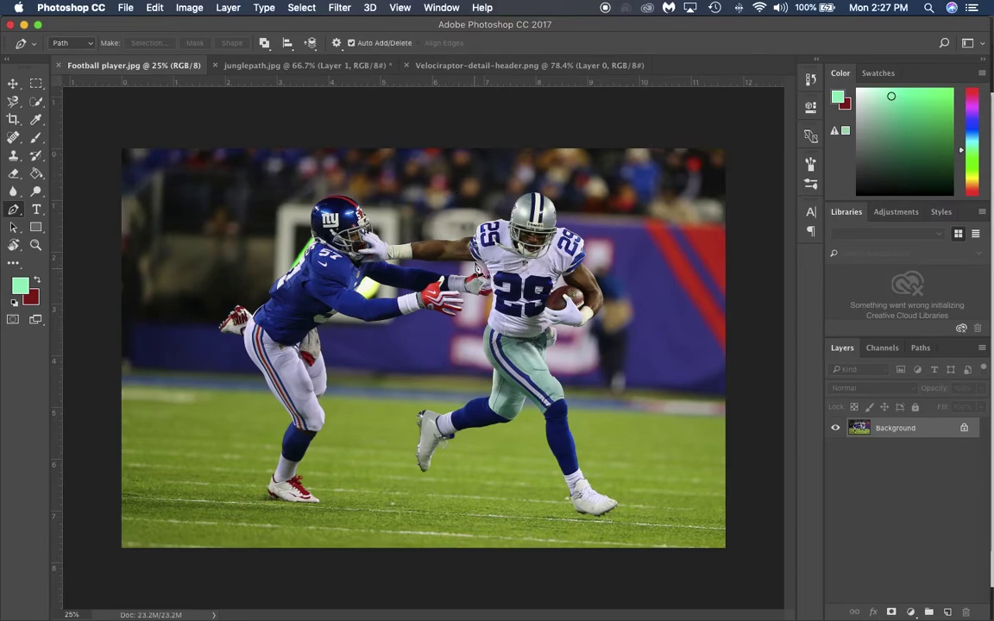
pyautogui.scroll(-1, 423, 259)
pyautogui.scroll(3, 415, 254)
pyautogui.scroll(5, 379, 254)
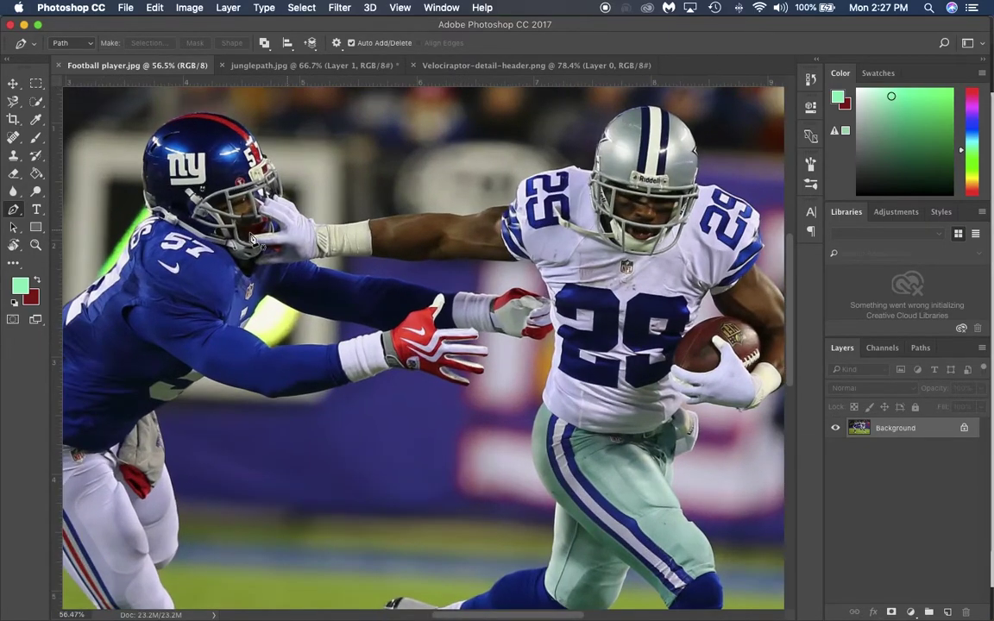
pyautogui.scroll(-2, 276, 224)
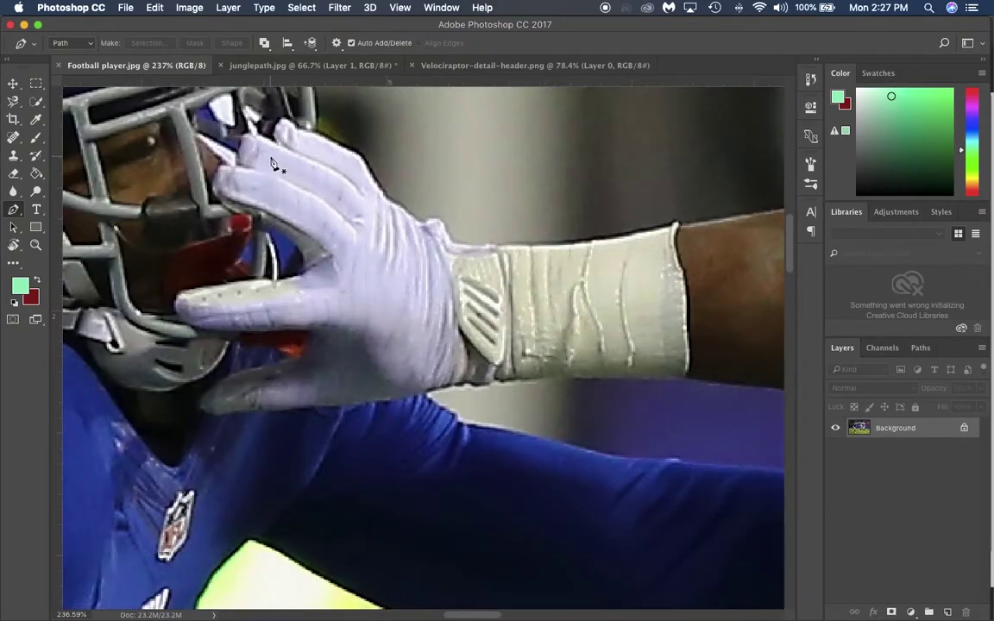
pyautogui.click(244, 137)
pyautogui.click(244, 161)
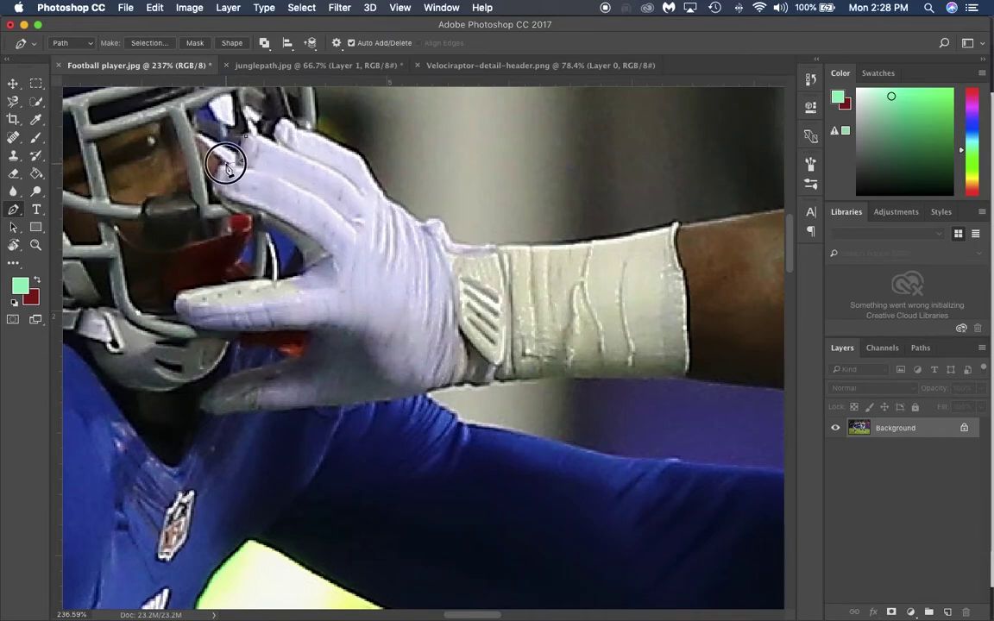
pyautogui.click(215, 170)
pyautogui.click(215, 196)
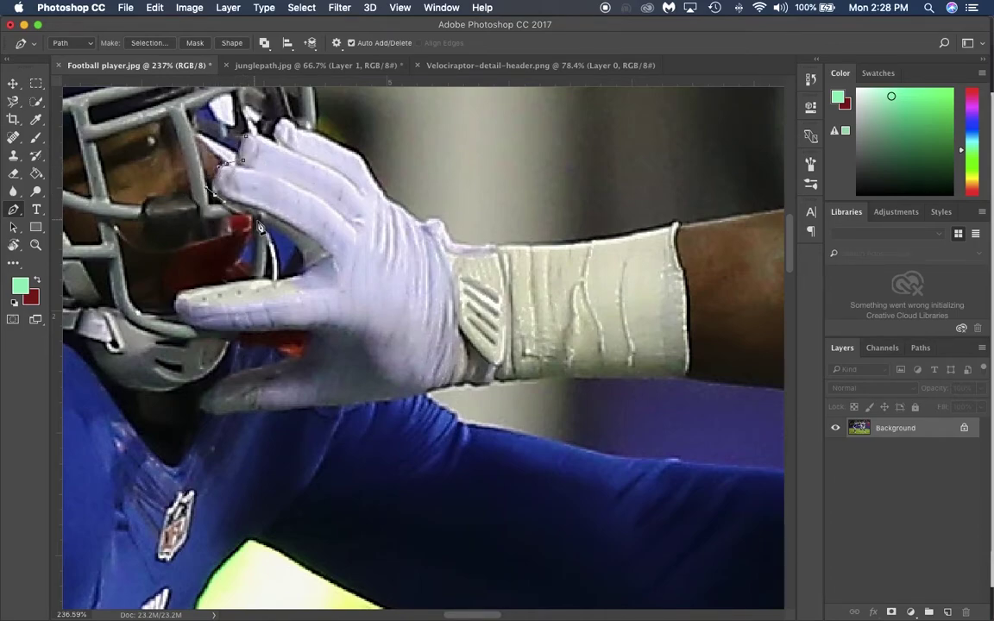
# Step: Continue the pen path between the glove's fingers, around the thumb and along the palm's lower edge to the wrist
pyautogui.click(280, 234)
pyautogui.moveTo(305, 266); pyautogui.dragTo(278, 271)
pyautogui.moveTo(205, 290); pyautogui.dragTo(310, 340)
pyautogui.click(300, 355)
pyautogui.click(239, 372)
pyautogui.click(205, 401)
pyautogui.click(321, 402)
pyautogui.moveTo(461, 384); pyautogui.dragTo(486, 388)
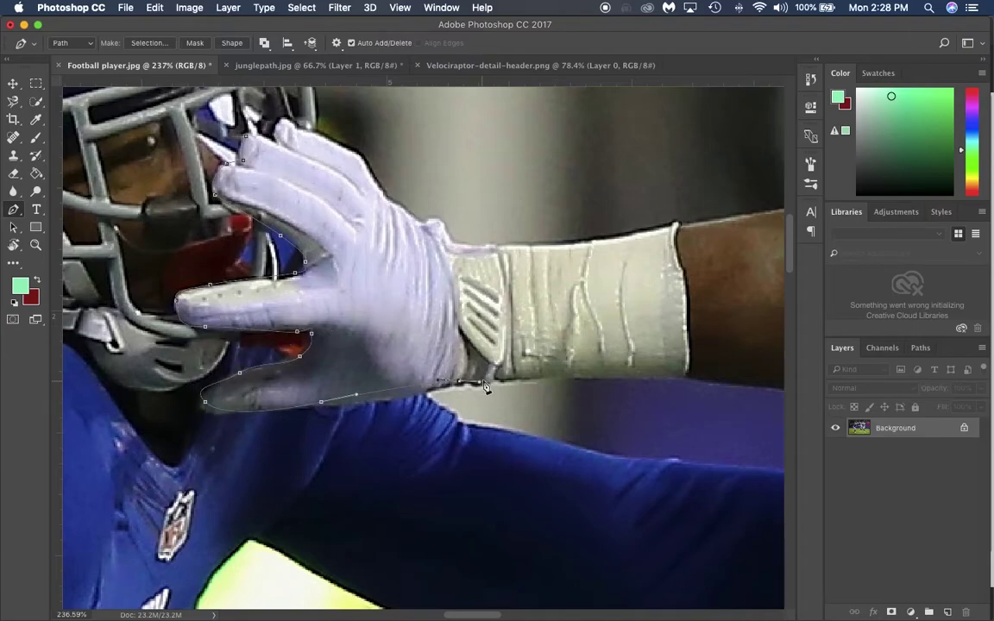
# Step: Trace the underside of the outstretched arm and the side of the jersey down past the defender's hand
pyautogui.hscroll(5, 486, 388)
pyautogui.click(610, 393)
pyautogui.hscroll(5, 610, 393)
pyautogui.click(547, 413)
pyautogui.scroll(-4, 547, 412)
pyautogui.click(674, 479)
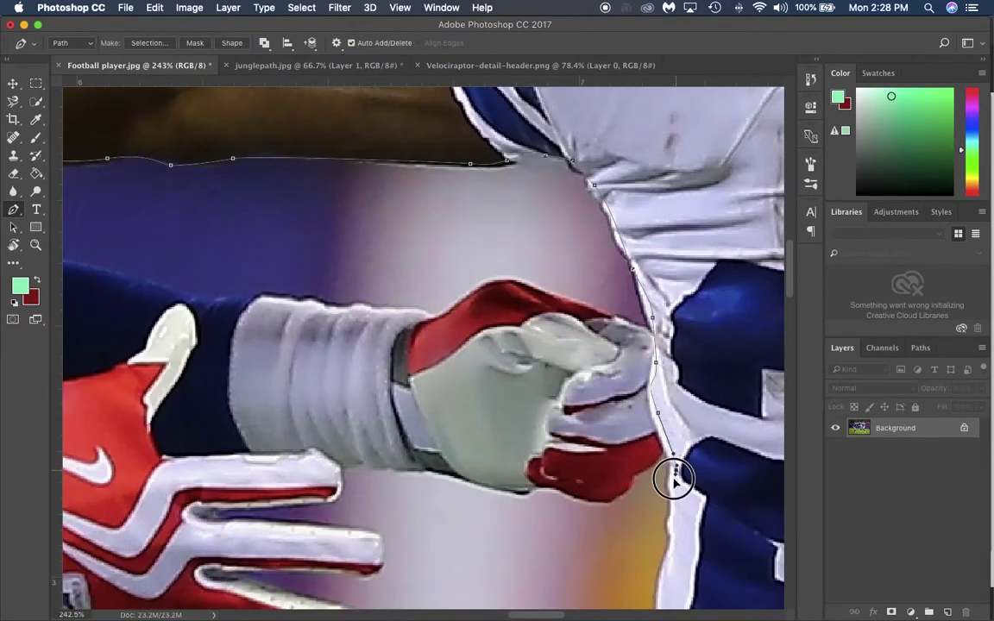
# Step: Extend the pen path down the lower jersey and hip to the edge of the rear thigh
pyautogui.scroll(-4, 674, 479)
pyautogui.click(582, 455)
pyautogui.scroll(-4, 582, 455)
pyautogui.scroll(-4, 525, 348)
pyautogui.click(669, 380)
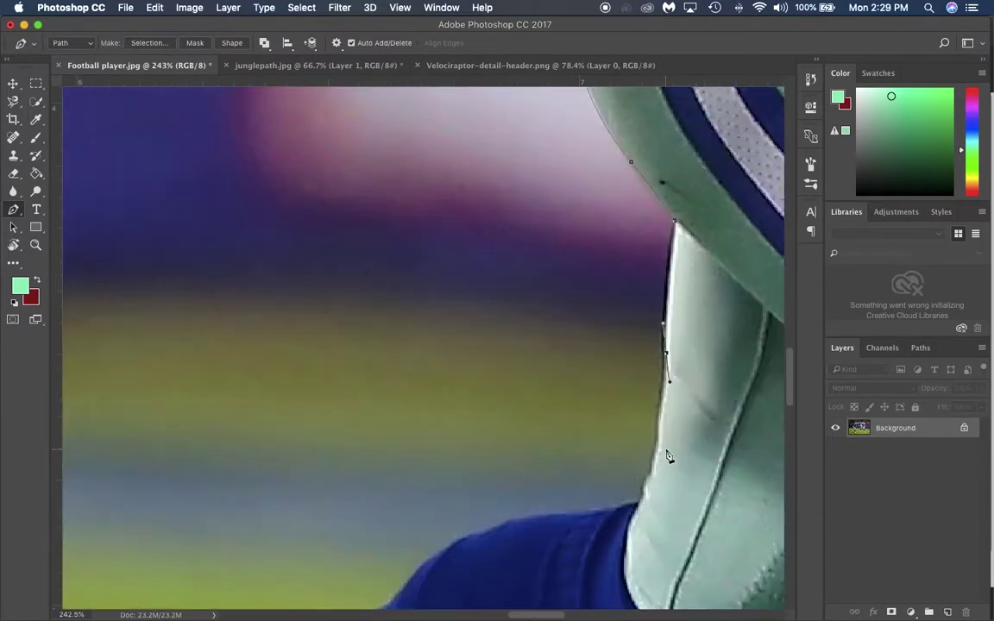
# Step: Trace the upper edge of the rear leg's blue sleeve and white sock to the heel of the cleat
pyautogui.scroll(-4, 667, 458)
pyautogui.click(380, 363)
pyautogui.click(345, 393)
pyautogui.click(233, 427)
pyautogui.hscroll(-4, 233, 427)
pyautogui.click(146, 436)
pyautogui.scroll(3, 158, 280)
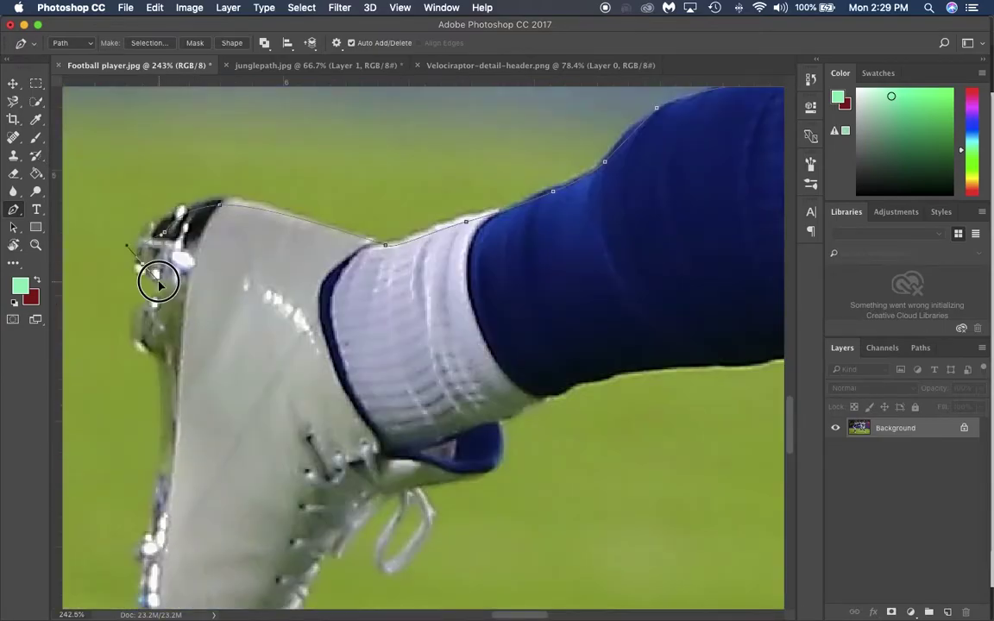
# Step: Outline the rear cleat along its studded sole, around the toe and up to the laces
pyautogui.scroll(-3, 157, 281)
pyautogui.click(139, 227)
pyautogui.click(132, 312)
pyautogui.click(143, 392)
pyautogui.click(166, 446)
pyautogui.click(197, 476)
pyautogui.click(251, 444)
pyautogui.moveTo(272, 340); pyautogui.dragTo(304, 297)
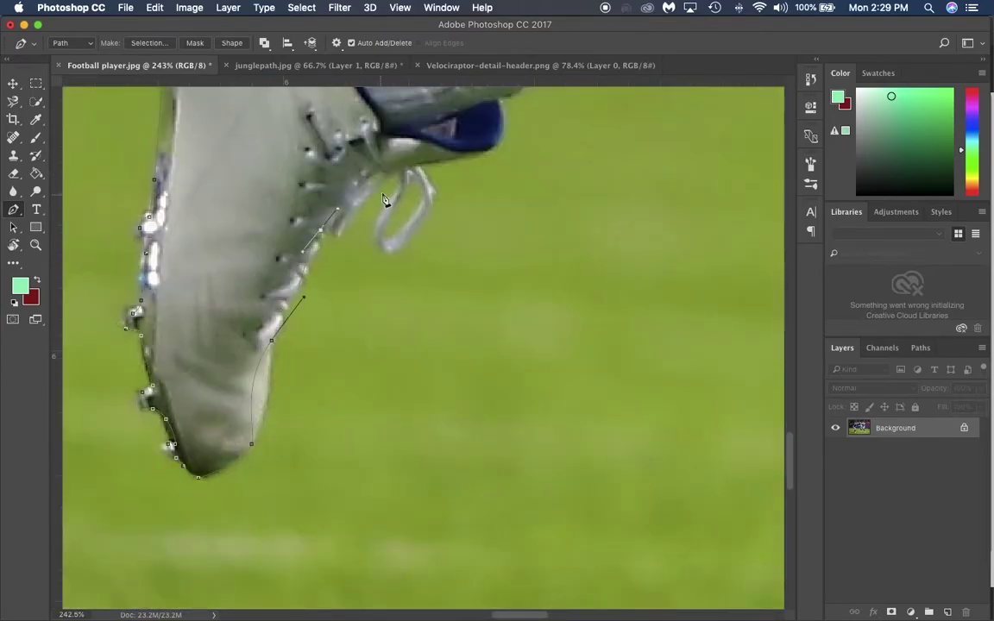
# Step: Trace the rear cleat's tongue and ankle opening, and the underside of the rear leg to the knee
pyautogui.click(384, 176)
pyautogui.click(484, 150)
pyautogui.click(502, 99)
pyautogui.scroll(4, 550, 305)
pyautogui.hscroll(3, 549, 305)
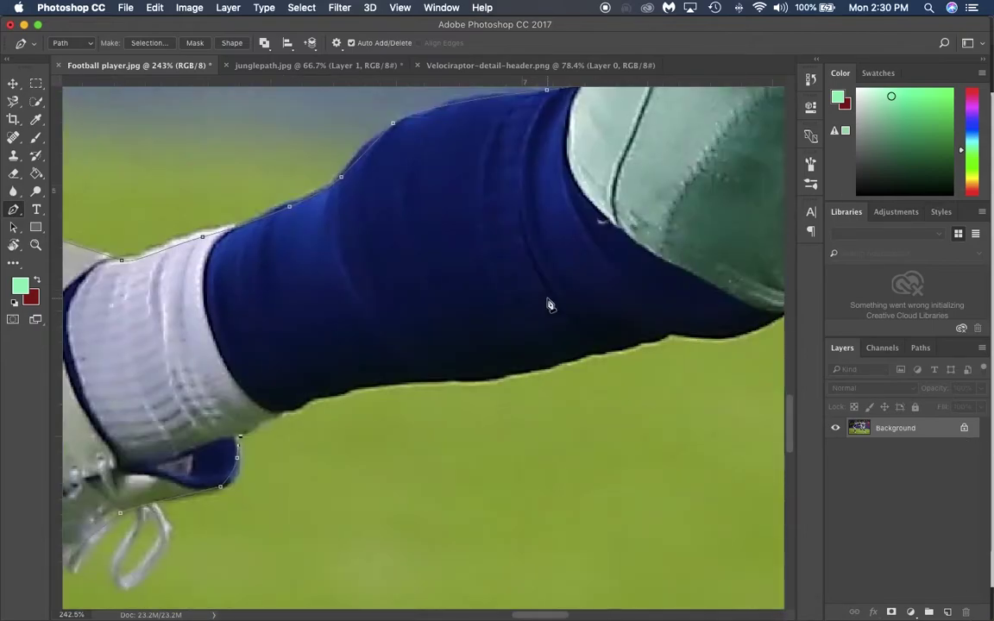
pyautogui.click(442, 377)
pyautogui.click(566, 356)
pyautogui.click(762, 328)
# Step: Carry the pen path around the rear knee, through the gap between the thighs and onto the front knee
pyautogui.hscroll(5, 701, 313)
pyautogui.scroll(1, 701, 314)
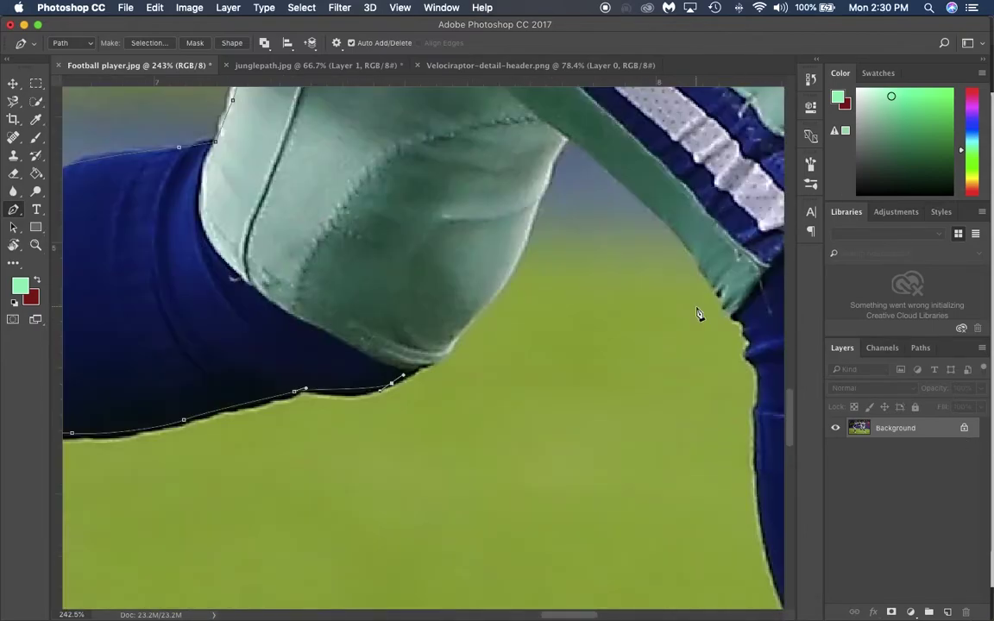
pyautogui.click(544, 179)
pyautogui.click(652, 206)
pyautogui.click(756, 374)
# Step: Trace the inner edge of the front lower leg down the blue sleeve to the white sock
pyautogui.scroll(-6, 756, 374)
pyautogui.hscroll(4, 756, 373)
pyautogui.click(333, 282)
pyautogui.click(366, 339)
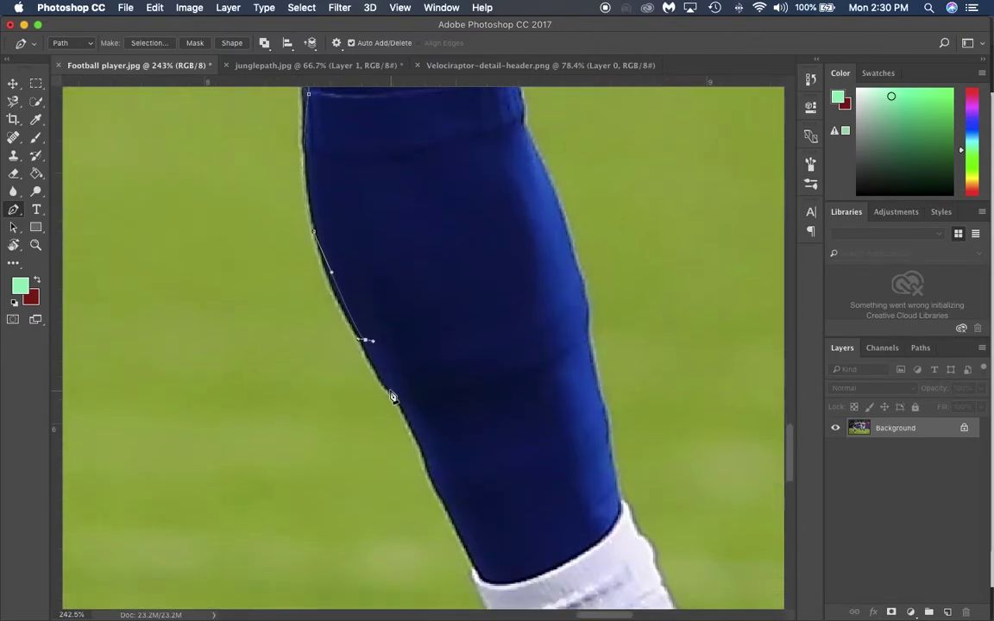
pyautogui.click(392, 400)
pyautogui.scroll(-4, 476, 445)
pyautogui.scroll(-3, 476, 444)
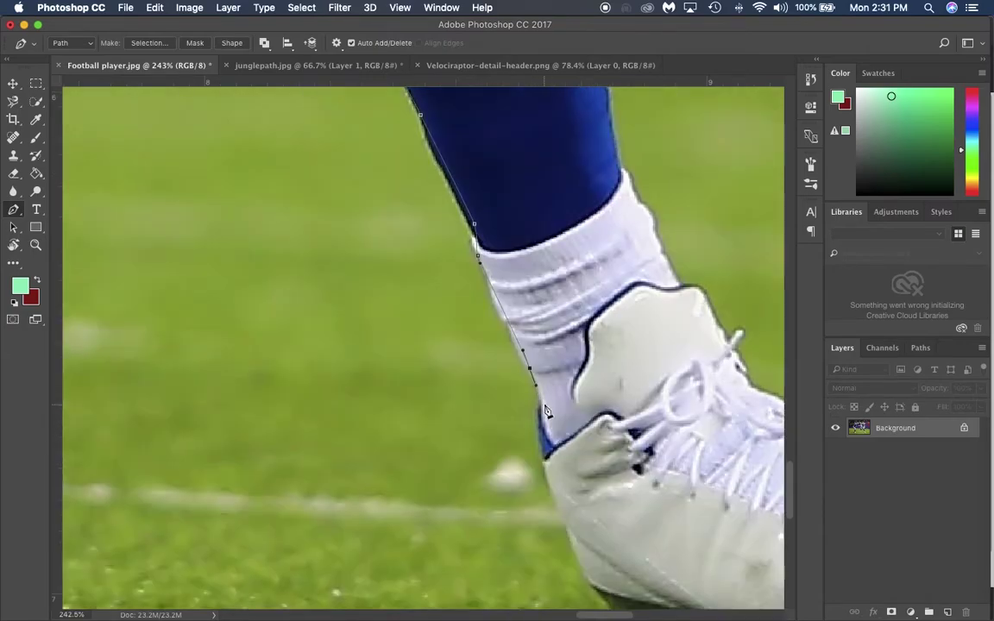
# Step: Outline the front cleat around the heel, along the sole, around the toe and over the laces
pyautogui.click(513, 368)
pyautogui.click(539, 489)
pyautogui.scroll(-6, 539, 489)
pyautogui.hscroll(6, 539, 490)
pyautogui.click(402, 345)
pyautogui.click(639, 328)
pyautogui.click(569, 161)
# Step: Trace the outer edge of the front leg from the sock up the blue sleeve to the knee
pyautogui.scroll(6, 562, 170)
pyautogui.click(422, 500)
pyautogui.scroll(5, 422, 500)
pyautogui.click(275, 162)
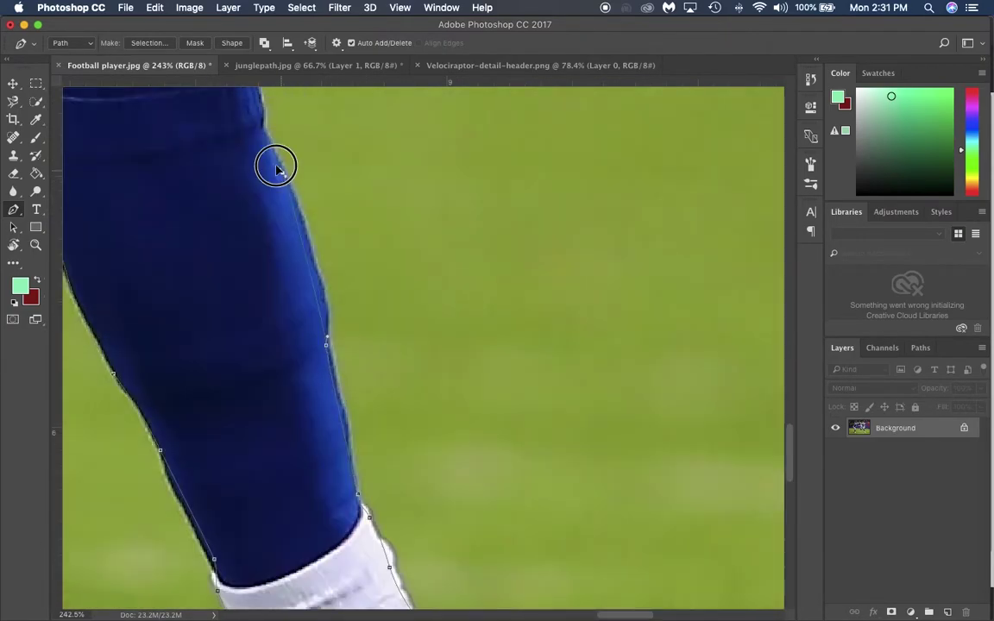
pyautogui.click(255, 167)
pyautogui.scroll(2, 256, 167)
pyautogui.click(214, 116)
# Step: Extend the pen path up the front knee and thigh to the waist of the pants
pyautogui.scroll(5, 214, 116)
pyautogui.hscroll(-3, 148, 229)
pyautogui.click(262, 277)
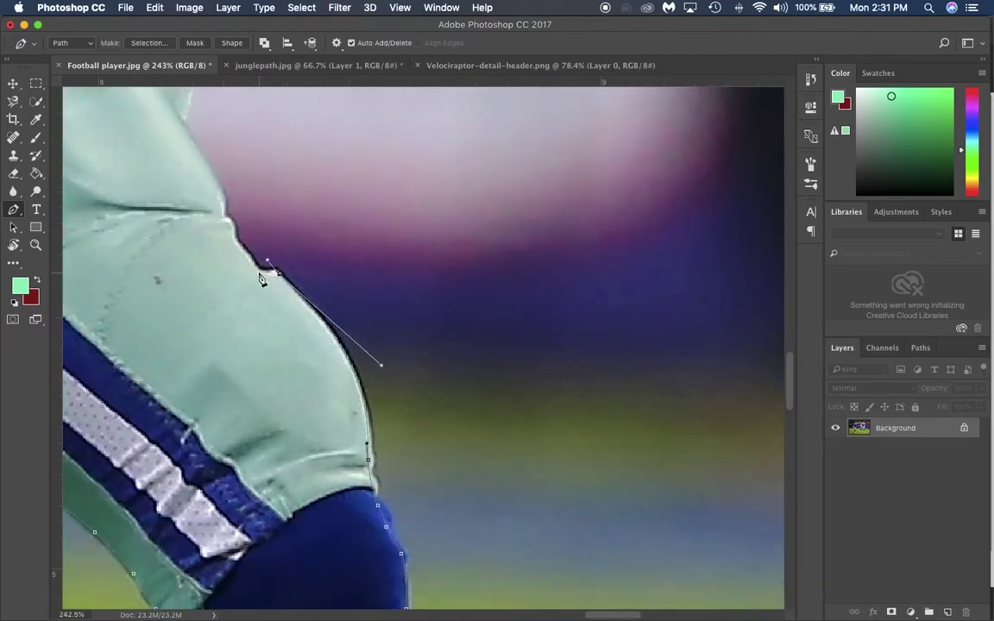
pyautogui.scroll(2, 381, 362)
pyautogui.click(229, 332)
pyautogui.click(192, 252)
# Step: Trace below the glove holding the football and up the outer edge of that arm to the jersey sleeve
pyautogui.scroll(5, 214, 229)
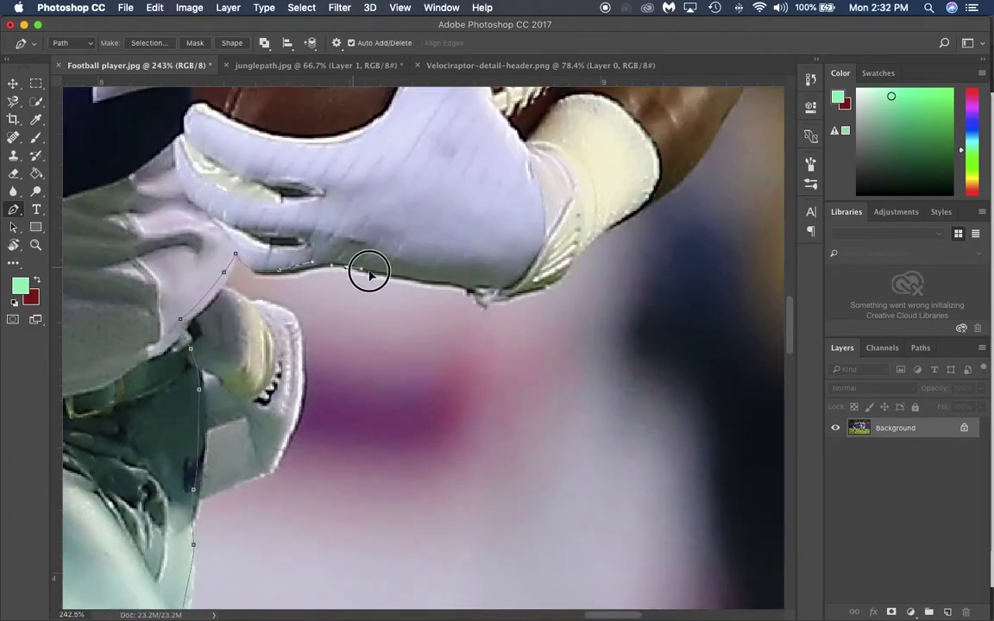
pyautogui.scroll(-4, 369, 273)
pyautogui.scroll(4, 672, 219)
pyautogui.moveTo(460, 417); pyautogui.dragTo(484, 395)
pyautogui.scroll(5, 415, 167)
pyautogui.click(258, 200)
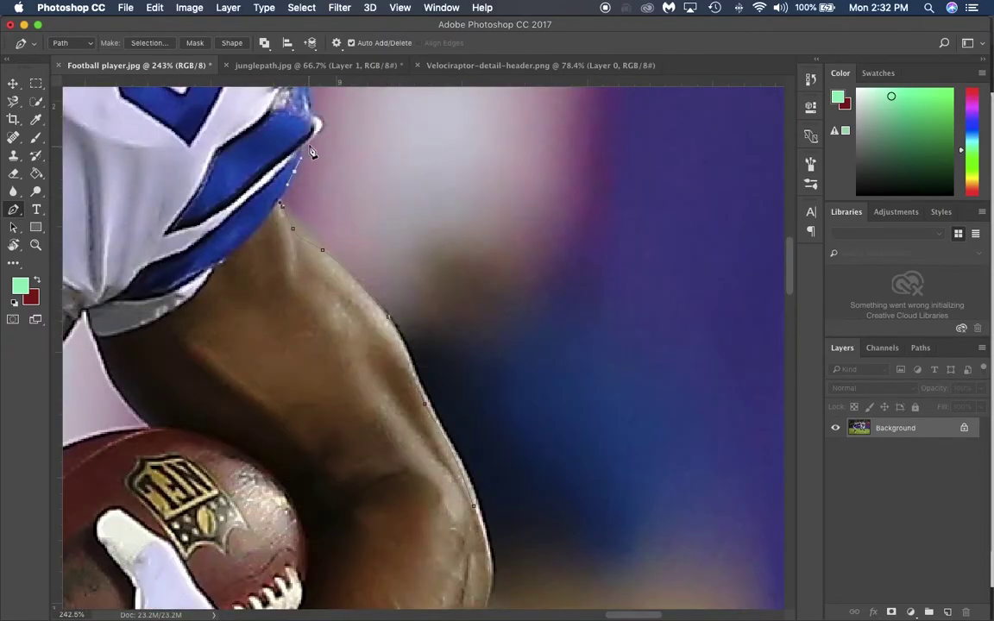
# Step: Trace the shoulder above the football and continue the pen path over the top of the helmet
pyautogui.scroll(5, 257, 200)
pyautogui.scroll(5, 409, 244)
pyautogui.click(409, 244)
pyautogui.scroll(5, 290, 188)
pyautogui.click(172, 133)
pyautogui.hscroll(-5, 259, 203)
pyautogui.click(345, 273)
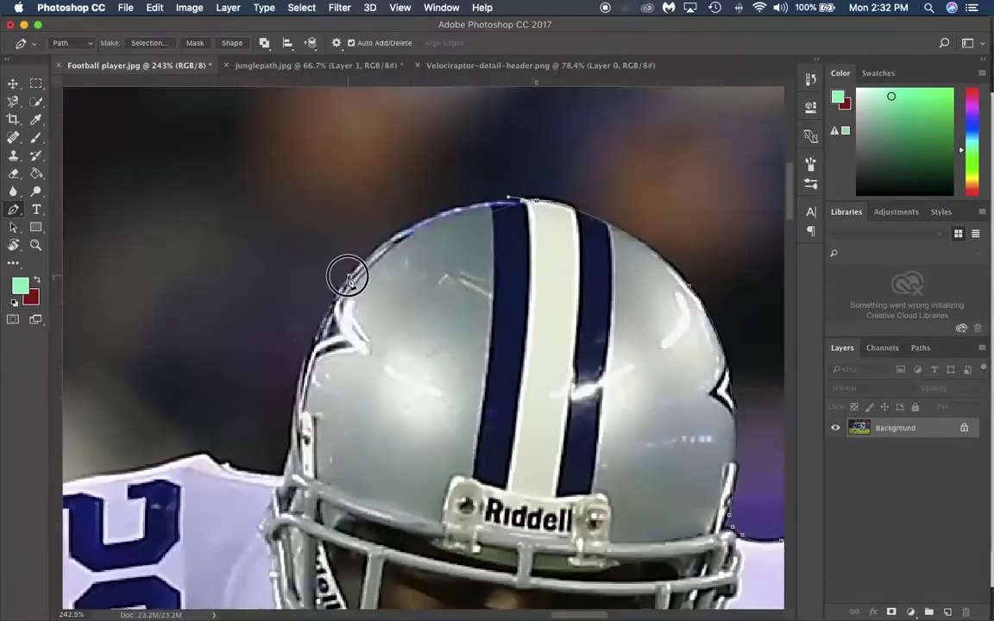
# Step: Trace down the helmet's far side and across the shoulder and sleeve of the outstretched arm
pyautogui.hscroll(-5, 328, 328)
pyautogui.scroll(-2, 328, 345)
pyautogui.click(480, 344)
pyautogui.moveTo(402, 363); pyautogui.dragTo(369, 370)
pyautogui.click(286, 390)
pyautogui.click(206, 499)
# Step: Trace the outstretched arm's upper edge and the back of the glove, ending the path at the starting fingertips
pyautogui.scroll(-5, 431, 345)
pyautogui.click(555, 395)
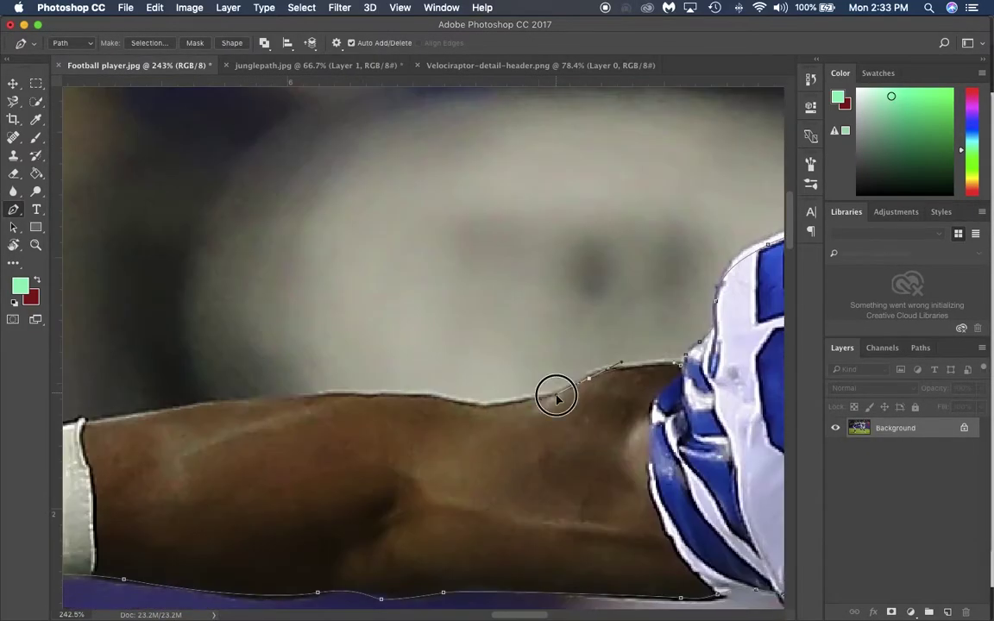
pyautogui.click(392, 397)
pyautogui.click(244, 400)
pyautogui.click(115, 417)
pyautogui.hscroll(-5, 101, 421)
pyautogui.scroll(5, 278, 328)
pyautogui.click(278, 328)
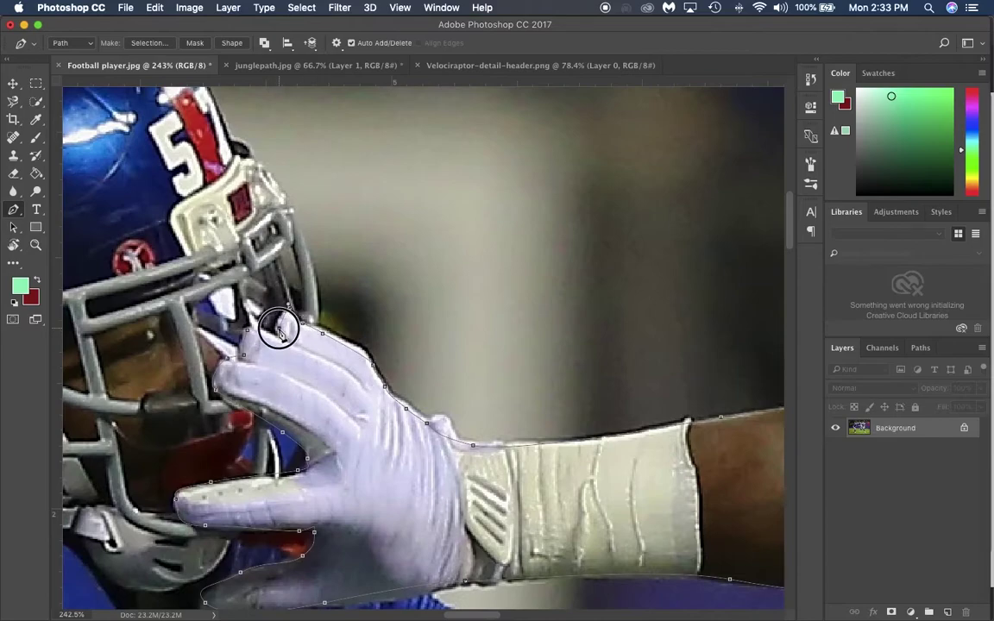
# Step: Load the traced work path as a selection around the ball carrier and return to the layer list
pyautogui.press('super+Return')
pyautogui.press('super+0')
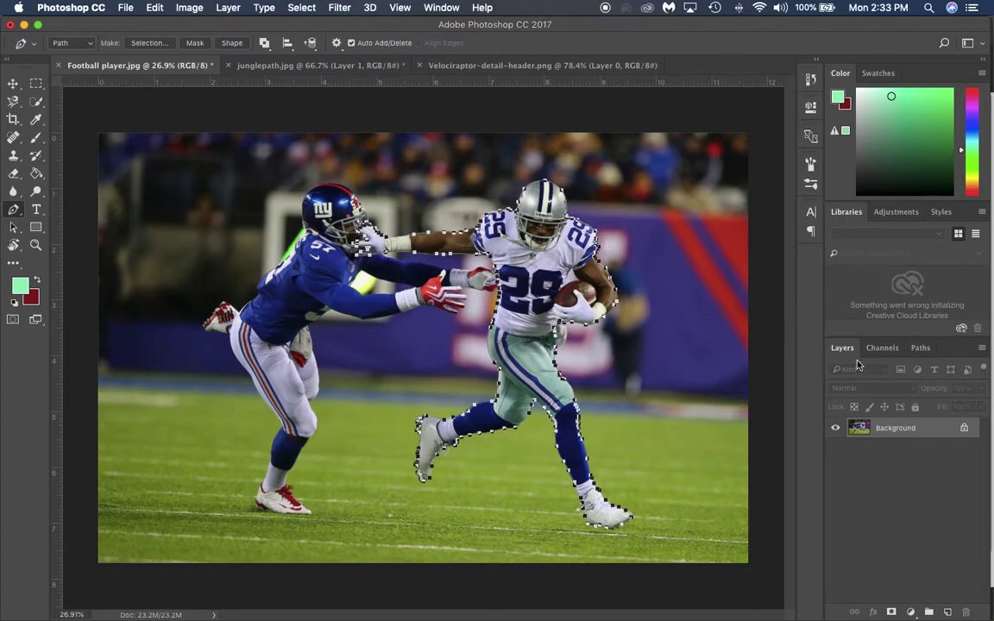
pyautogui.click(921, 348)
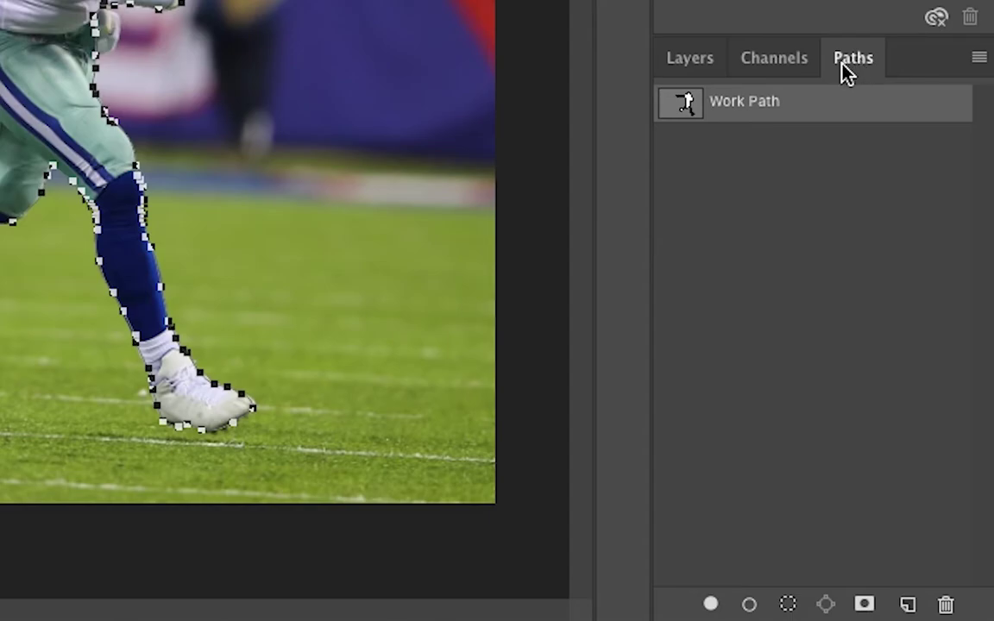
pyautogui.click(789, 605)
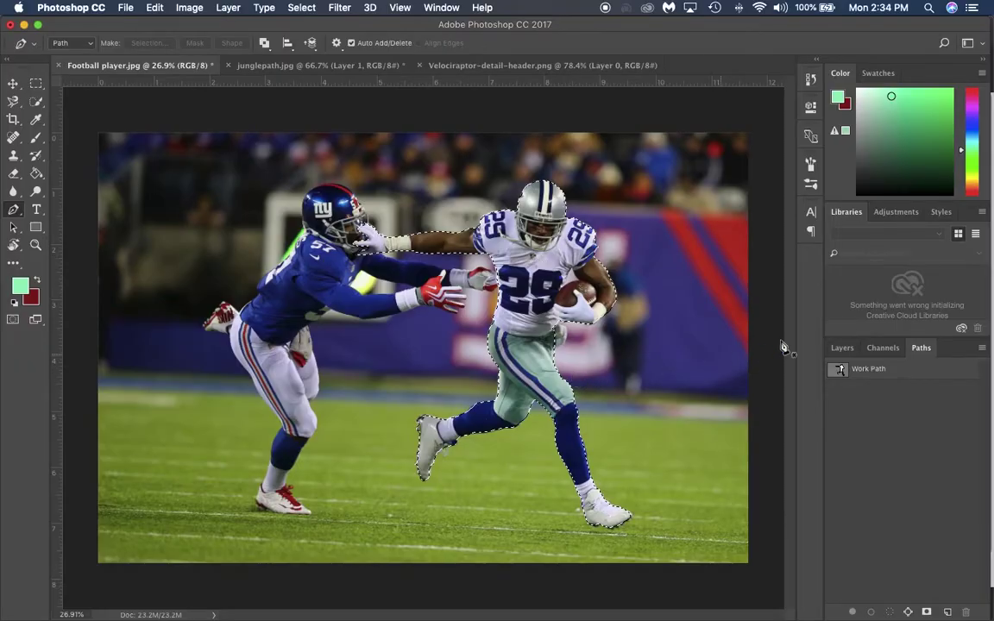
pyautogui.click(842, 348)
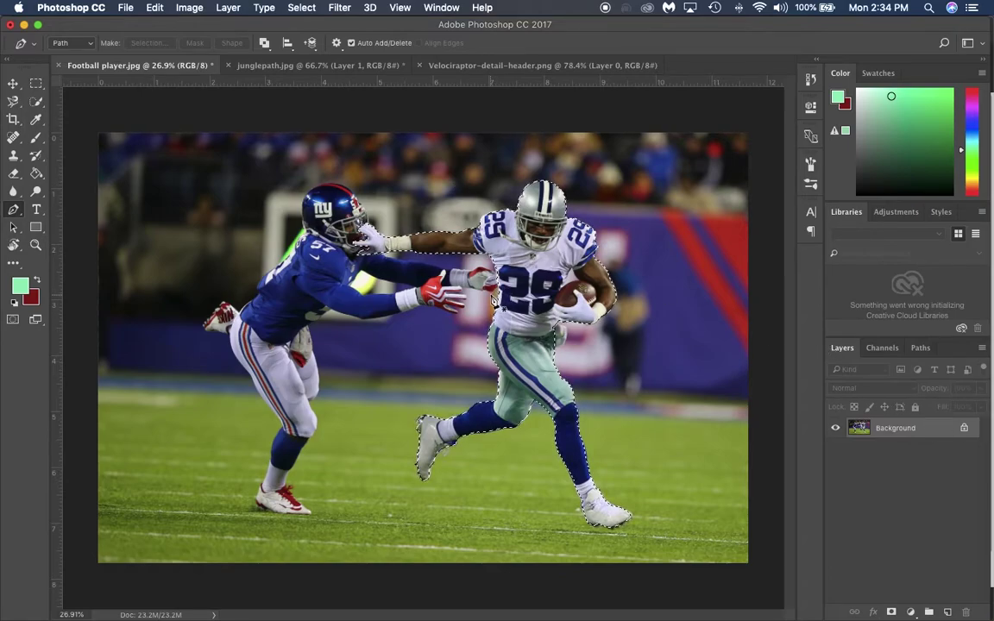
# Step: Copy the selected ball carrier into junglepath.jpg as a new layer and move it up and to the left
pyautogui.click(337, 65)
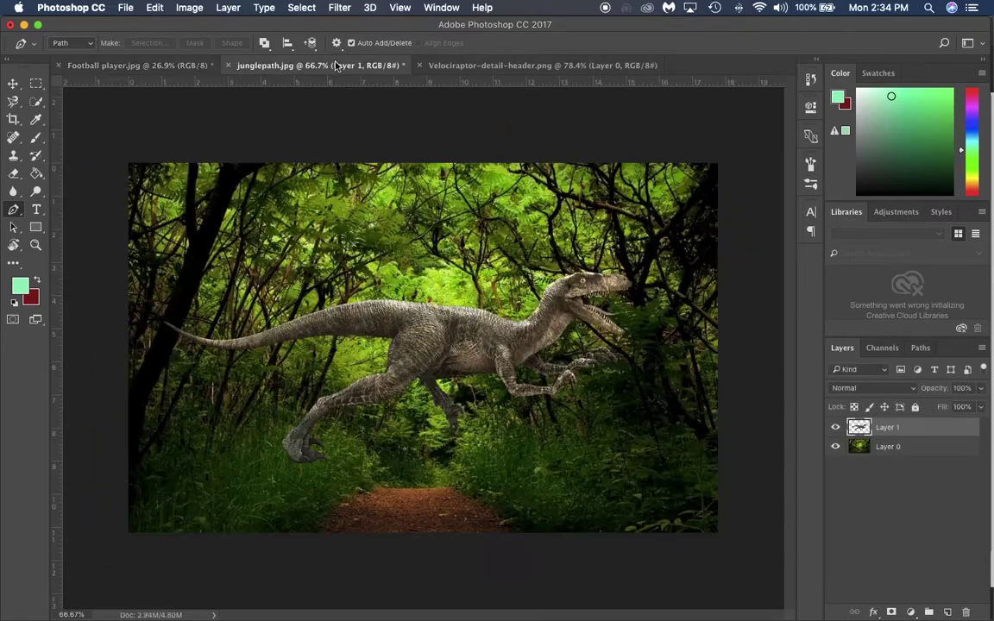
pyautogui.press('super+v')
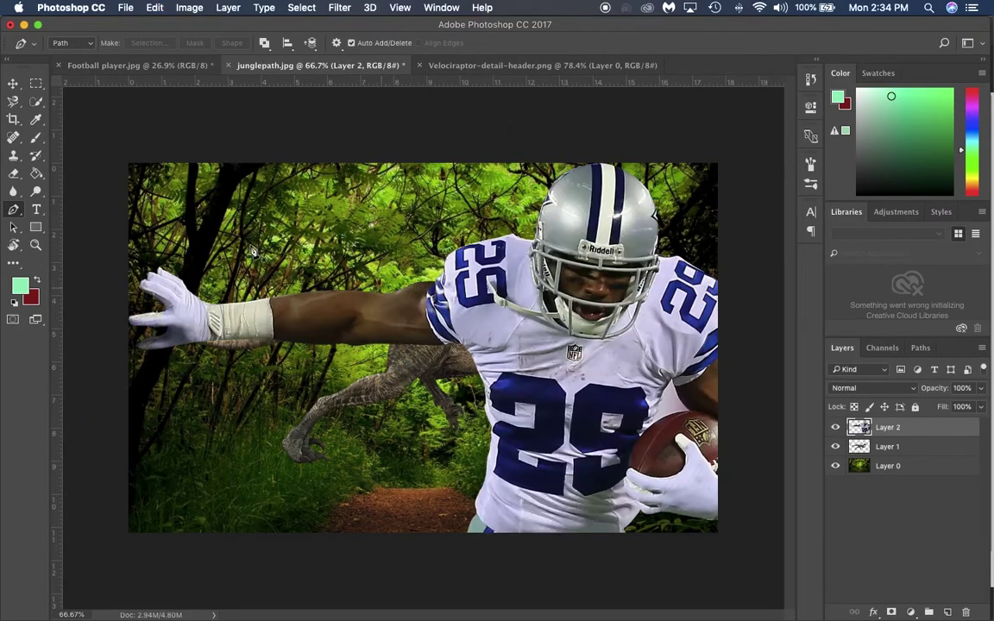
pyautogui.click(13, 83)
pyautogui.moveTo(610, 343); pyautogui.dragTo(560, 303)
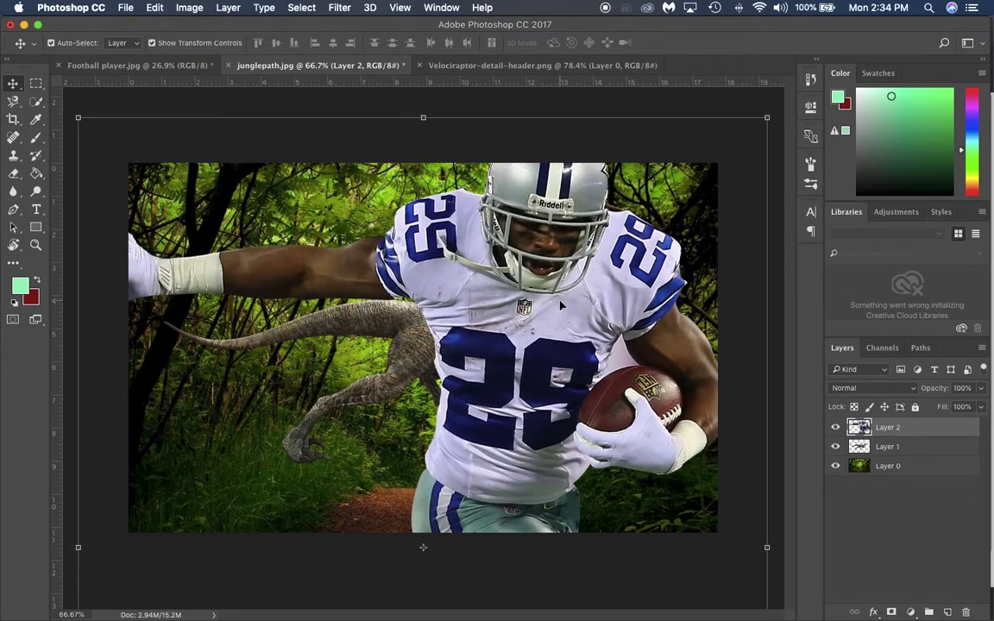
pyautogui.press('super')
pyautogui.press('super+t')
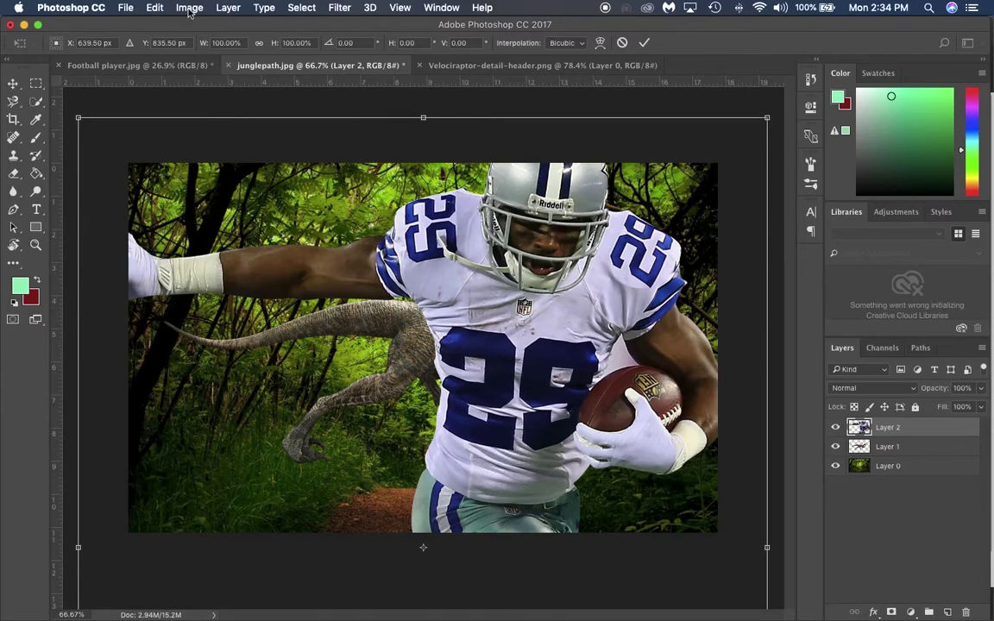
pyautogui.press('Return')
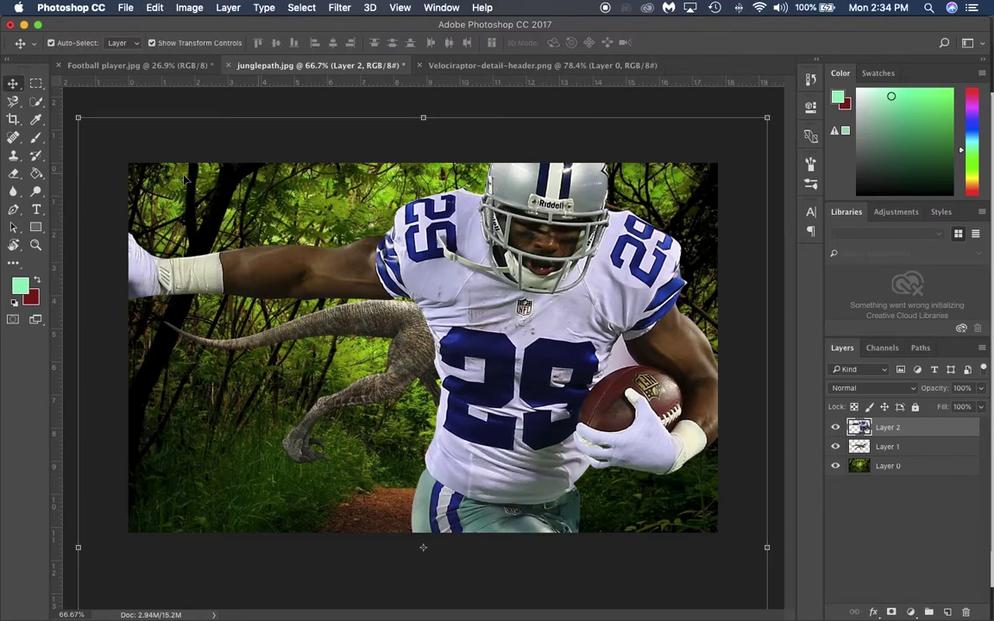
# Step: Scale the football player layer down to about 27% and move it in front of the raptor's head near the scene's lower-right corner
pyautogui.click(156, 8)
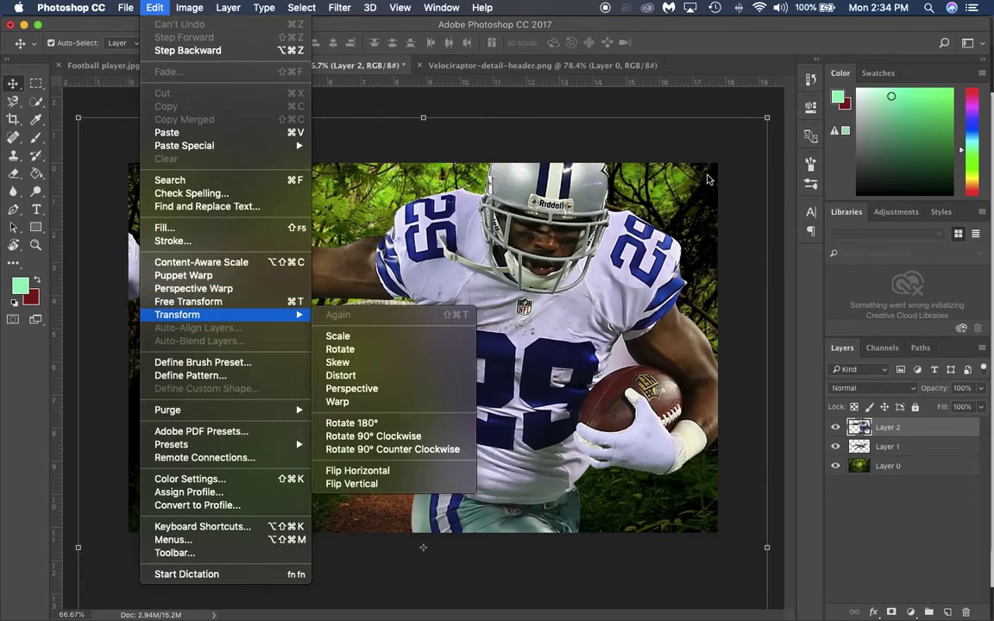
pyautogui.moveTo(182, 323)
pyautogui.click(364, 336)
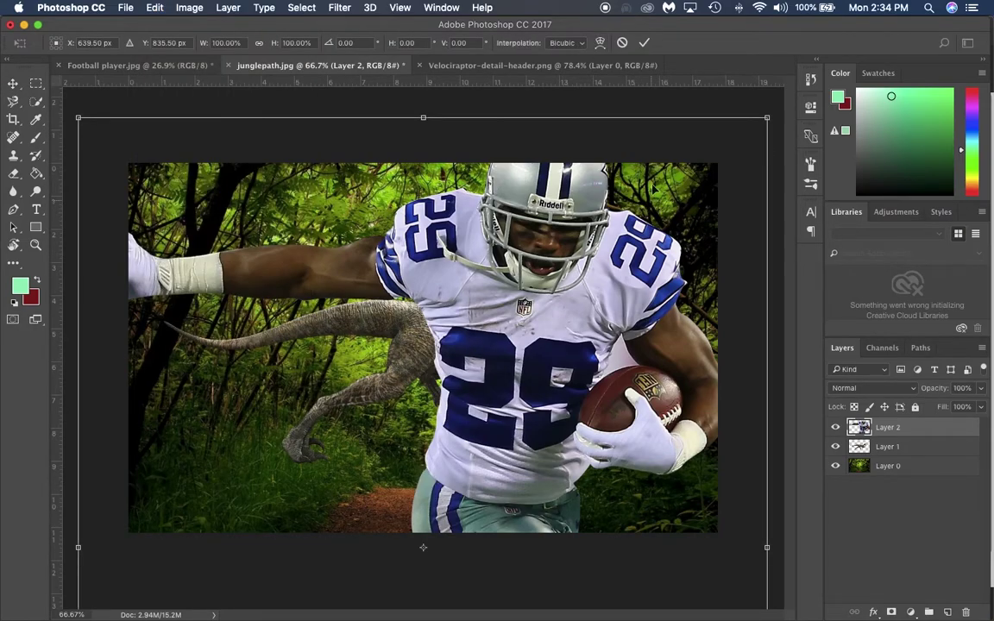
pyautogui.moveTo(768, 119); pyautogui.dragTo(549, 337)
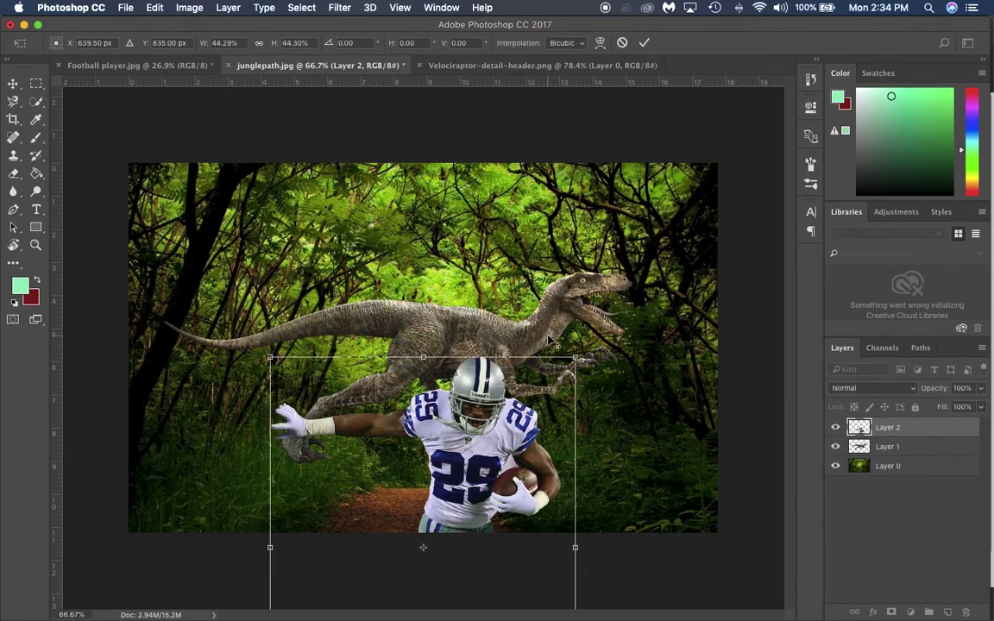
pyautogui.moveTo(426, 388); pyautogui.dragTo(561, 202)
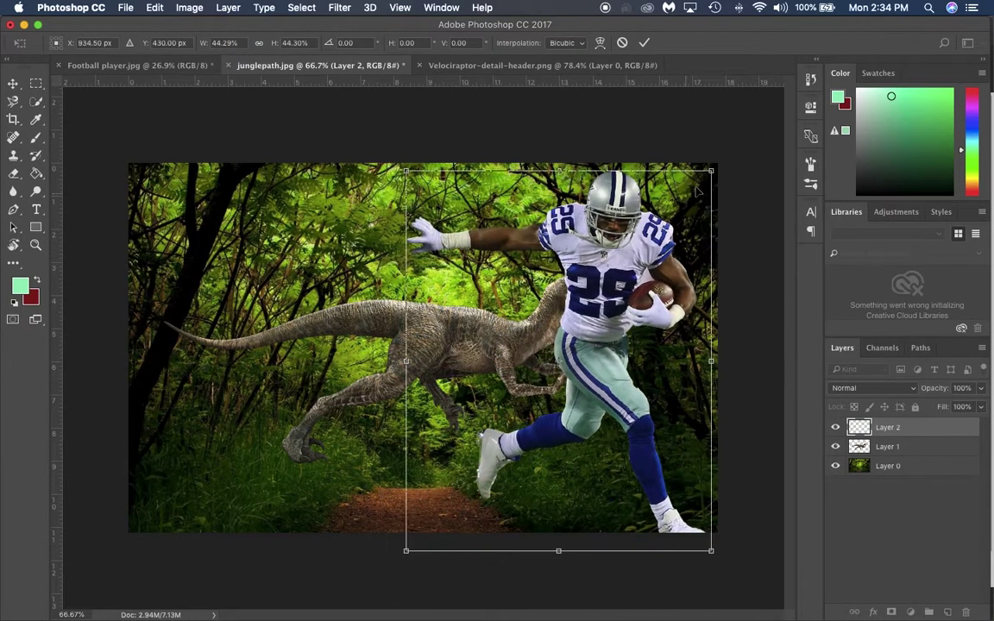
pyautogui.moveTo(708, 171); pyautogui.dragTo(633, 233)
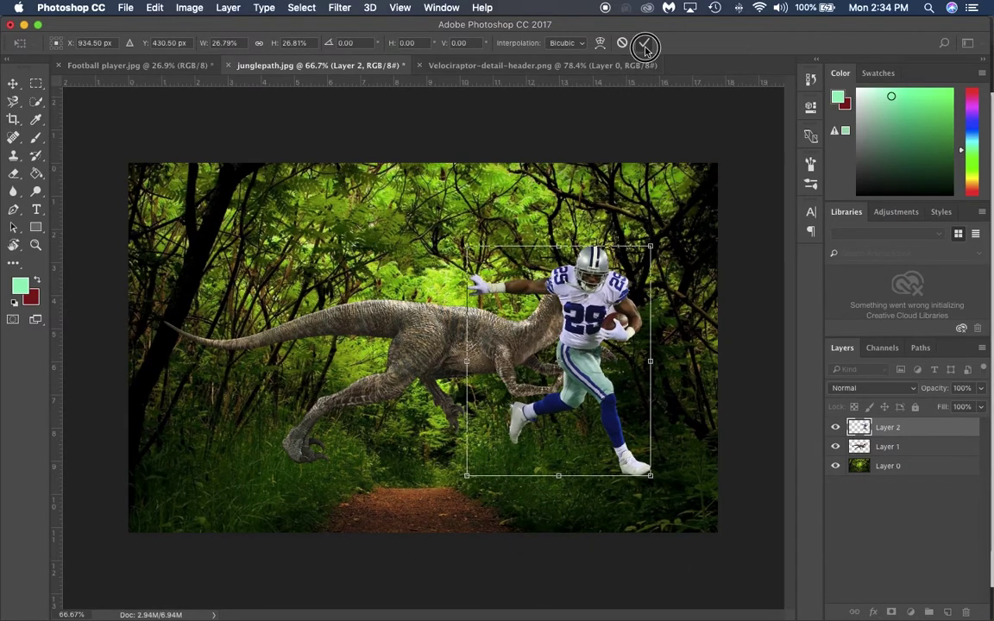
pyautogui.click(643, 42)
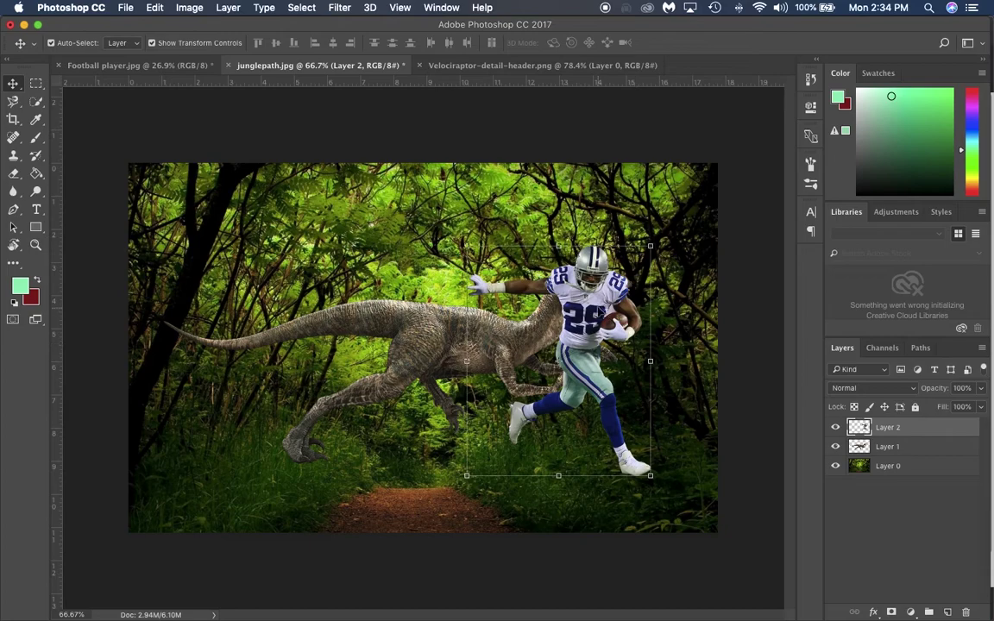
pyautogui.moveTo(604, 267); pyautogui.dragTo(655, 313)
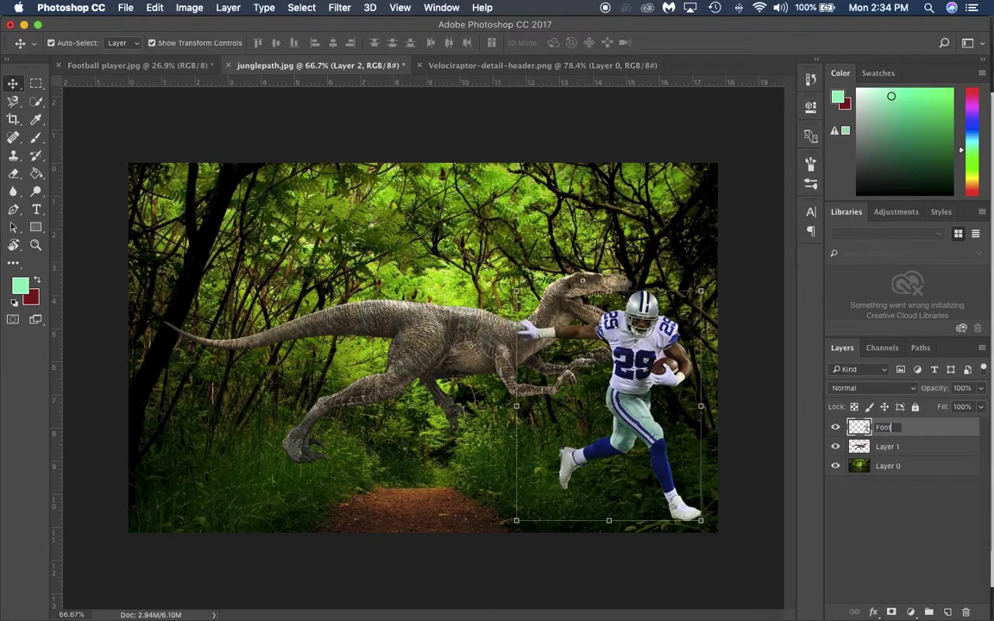
# Step: Rename the three layers, from the top of the stack down, as Football PLayer, Raptor and Jungle
pyautogui.press('Return')
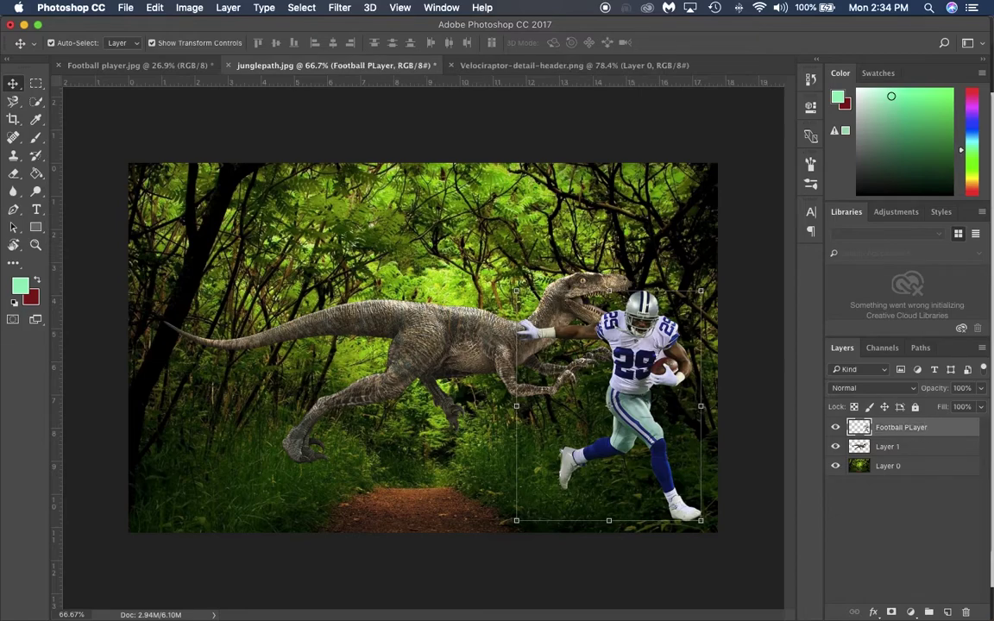
pyautogui.doubleClick(887, 446)
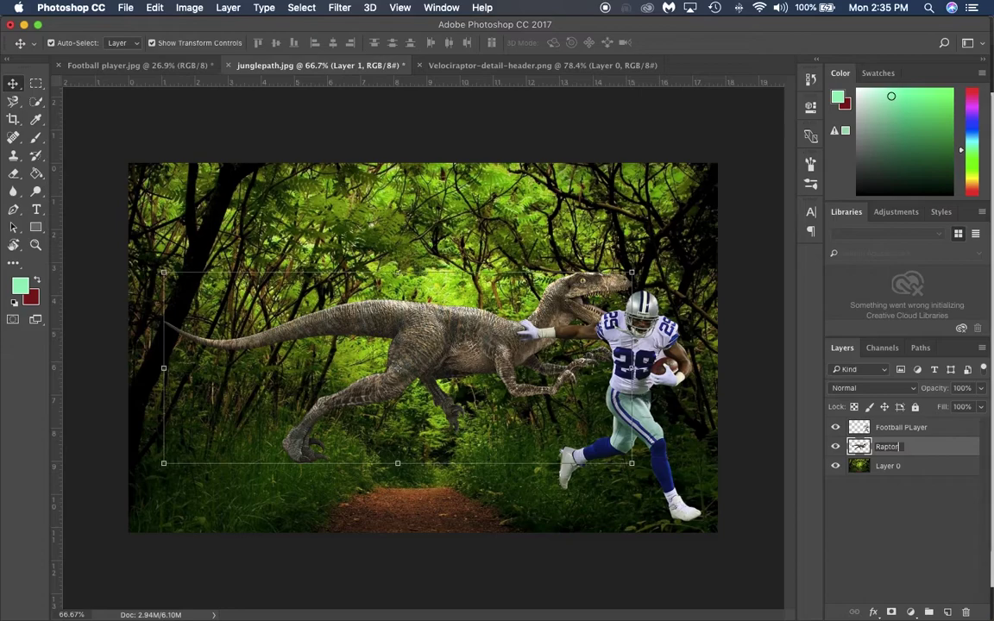
pyautogui.press('Return')
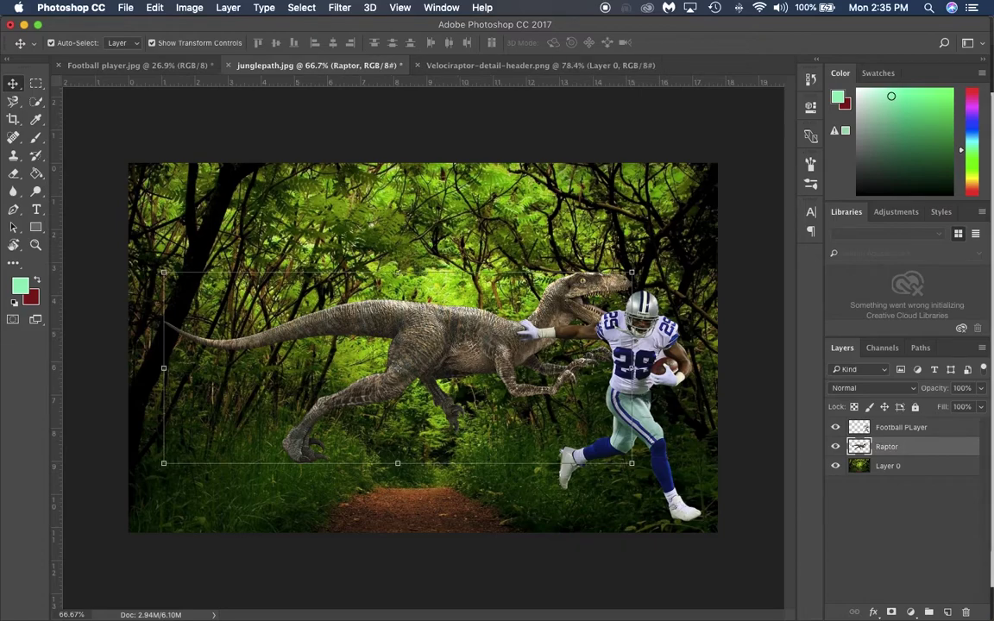
pyautogui.doubleClick(886, 466)
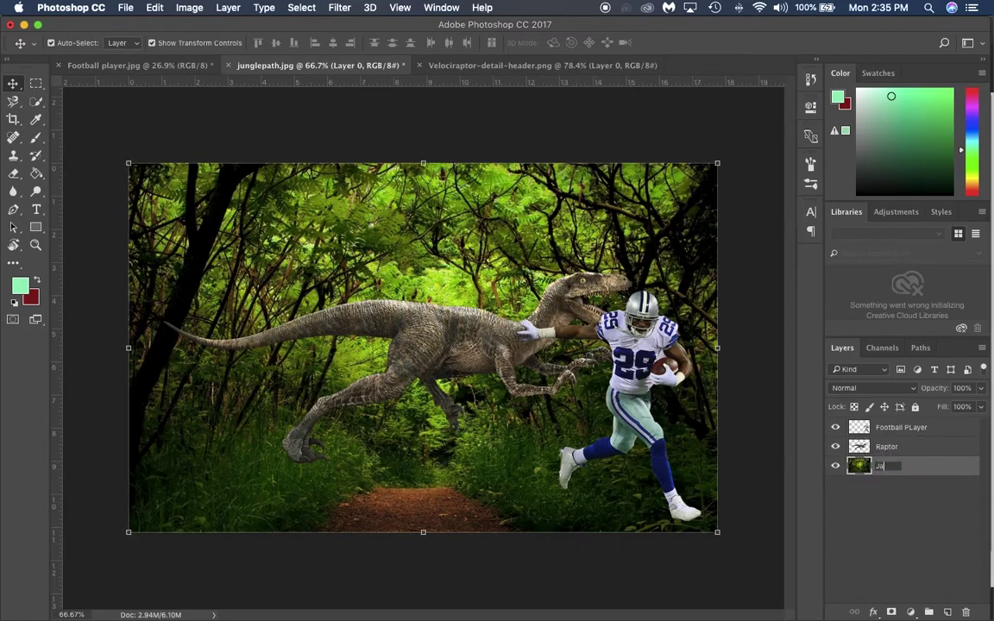
pyautogui.press('Return')
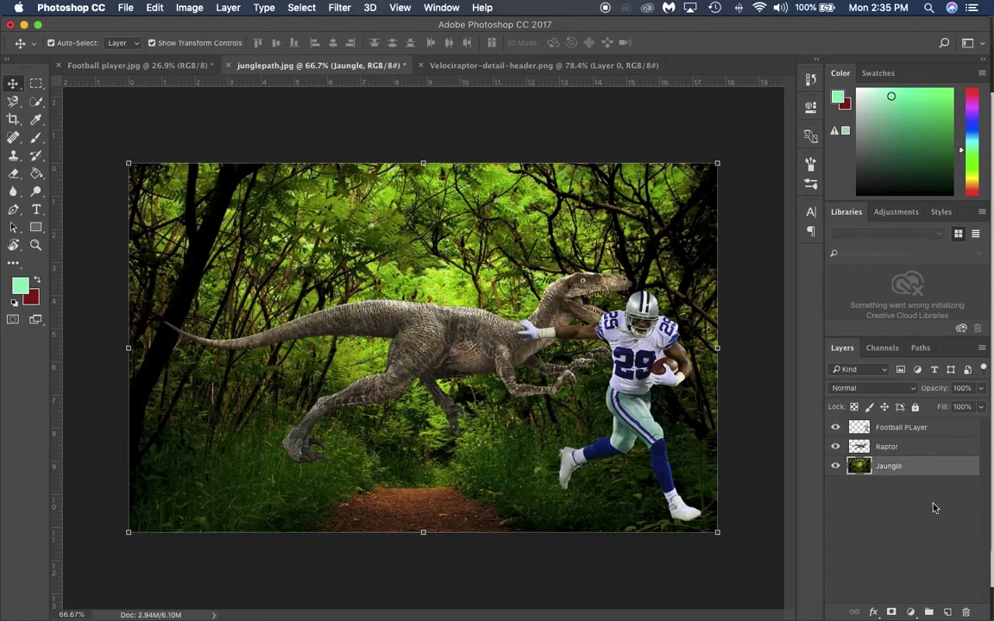
pyautogui.click(891, 466)
pyautogui.write('Jungle')
pyautogui.press('Return')
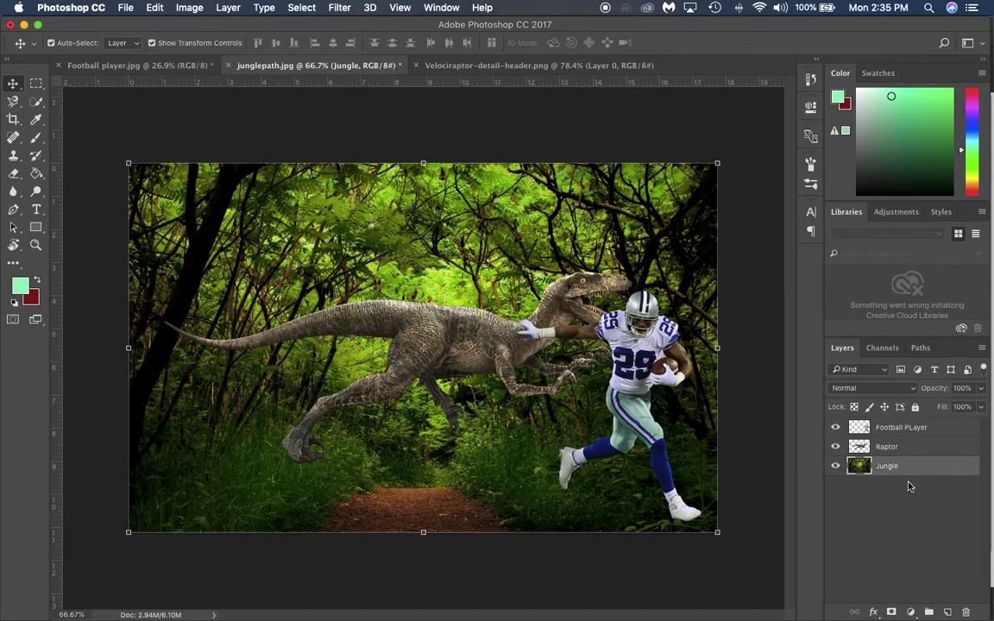
# Step: Reposition the football player and raise the raptor up and to the left so that the two are separated
pyautogui.moveTo(636, 350); pyautogui.dragTo(655, 326)
pyautogui.moveTo(444, 345); pyautogui.dragTo(427, 250)
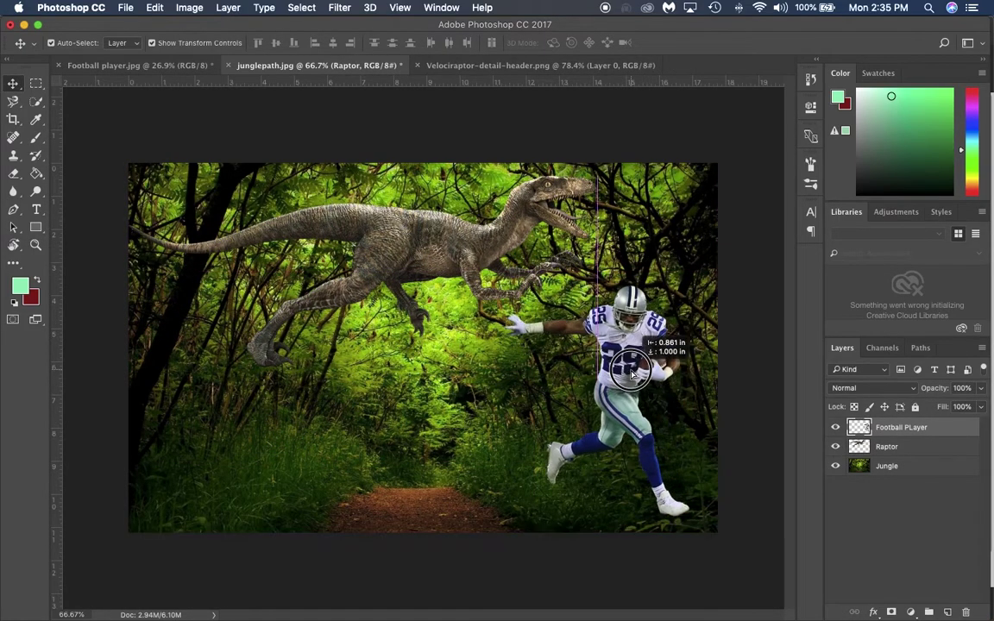
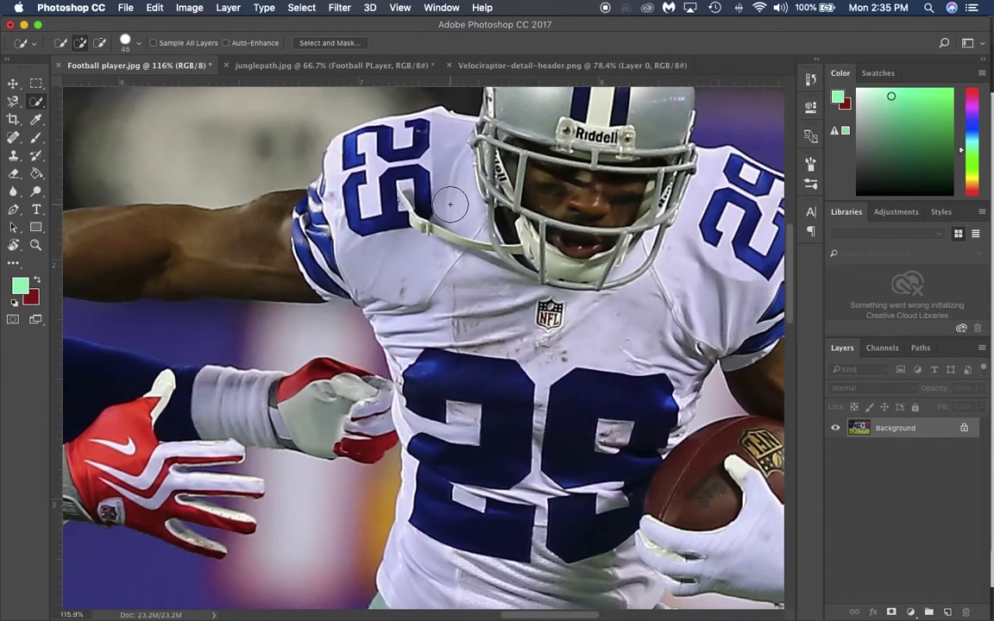
# Step: Set the Quick Selection brush to 81 px and select the ball carrier's jersey and helmet in Football player.jpg
pyautogui.click(135, 46)
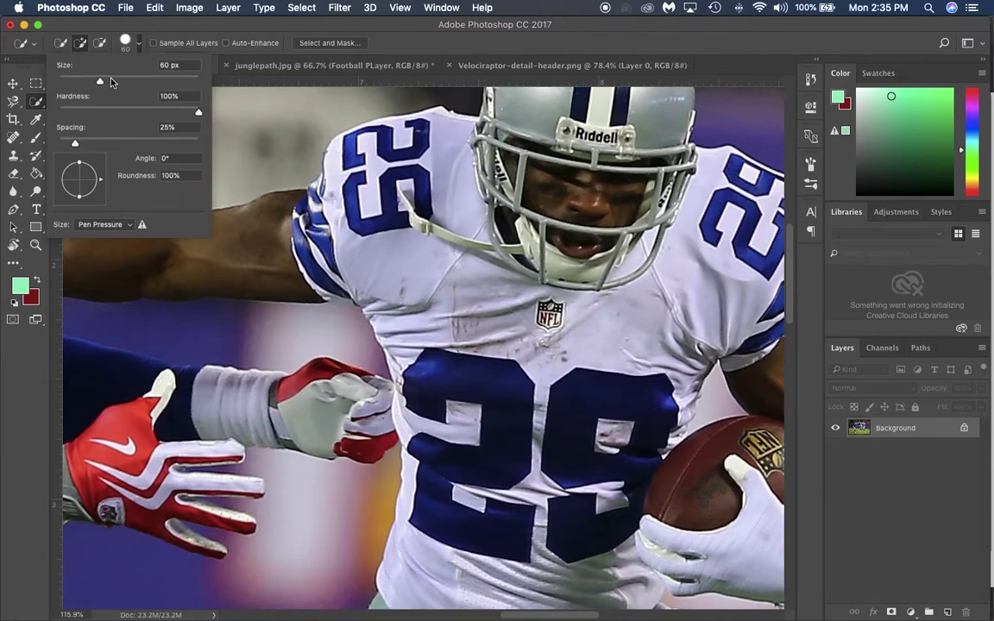
pyautogui.moveTo(111, 79)
pyautogui.mouseDown()
pyautogui.moveTo(129, 77)
pyautogui.moveTo(112, 76)
pyautogui.mouseUp()
pyautogui.press('Return')
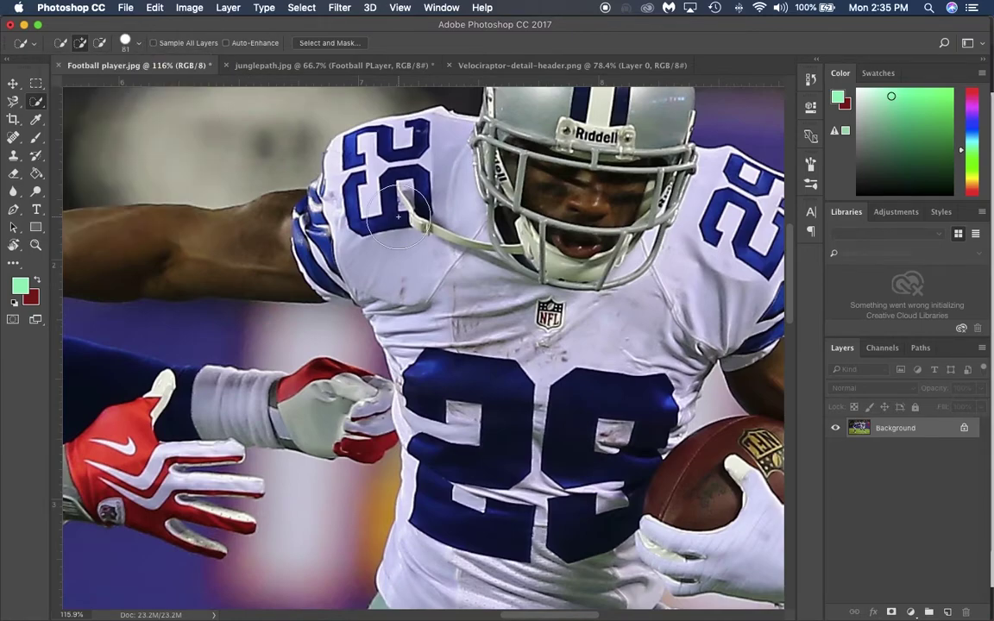
pyautogui.moveTo(398, 216)
pyautogui.mouseDown()
pyautogui.moveTo(411, 190)
pyautogui.moveTo(422, 222)
pyautogui.moveTo(367, 151)
pyautogui.moveTo(478, 299)
pyautogui.moveTo(657, 261)
pyautogui.mouseUp()
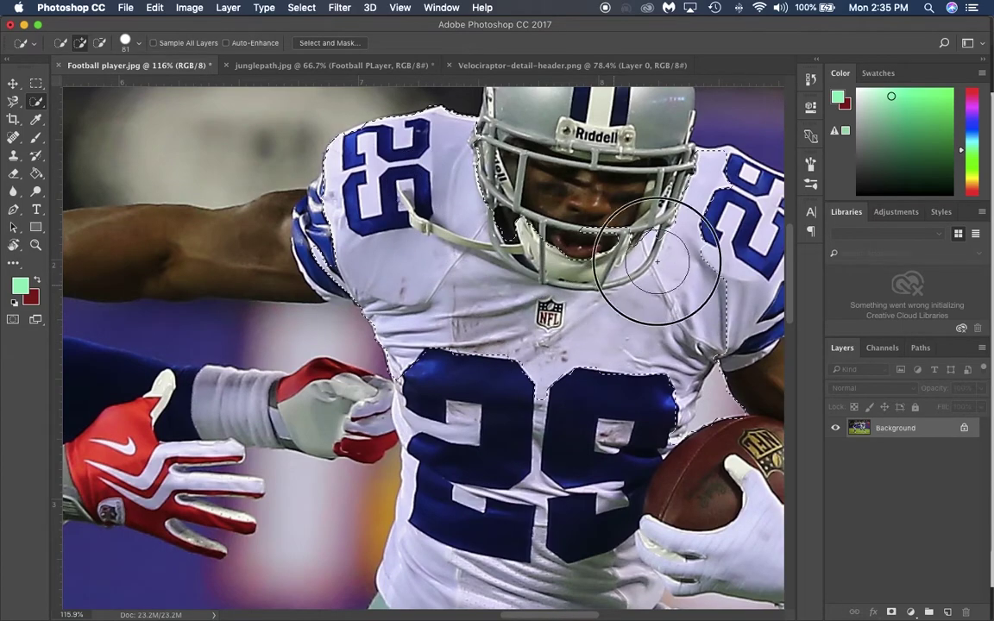
pyautogui.scroll(-1, 596, 195)
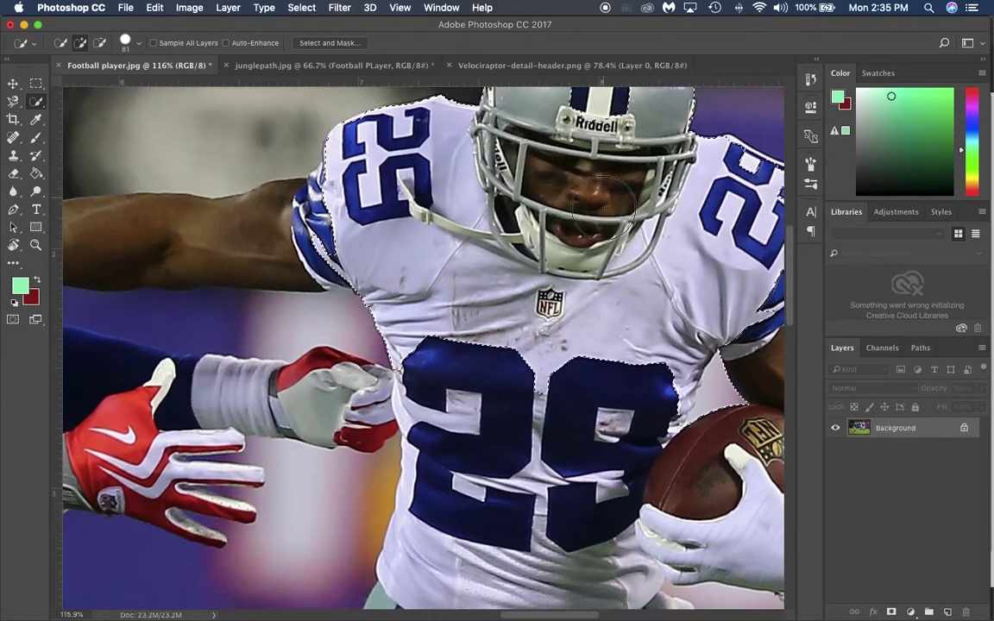
pyautogui.scroll(-5, 596, 207)
pyautogui.scroll(10, 588, 221)
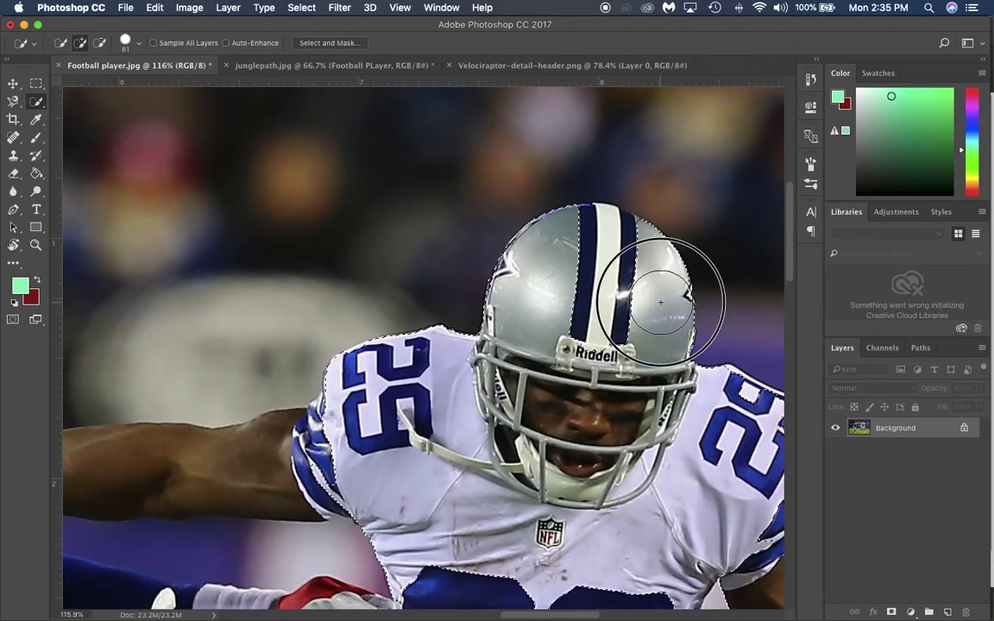
pyautogui.scroll(5, 518, 311)
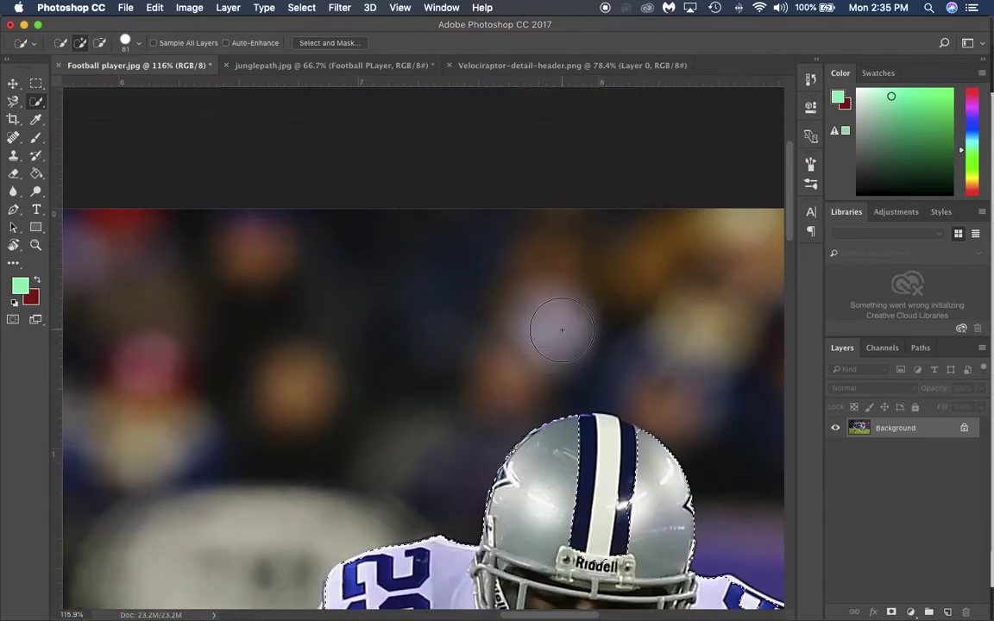
# Step: Add the ball carrier's bare outstretched arm to the selection, from the sleeve to the wrist tape
pyautogui.scroll(-8, 562, 329)
pyautogui.moveTo(350, 255)
pyautogui.mouseDown()
pyautogui.moveTo(355, 288)
pyautogui.moveTo(197, 282)
pyautogui.moveTo(164, 270)
pyautogui.mouseUp()
pyautogui.press(']')
pyautogui.press(']')
pyautogui.press(']')
pyautogui.press(']')
pyautogui.scroll(-2, 194, 285)
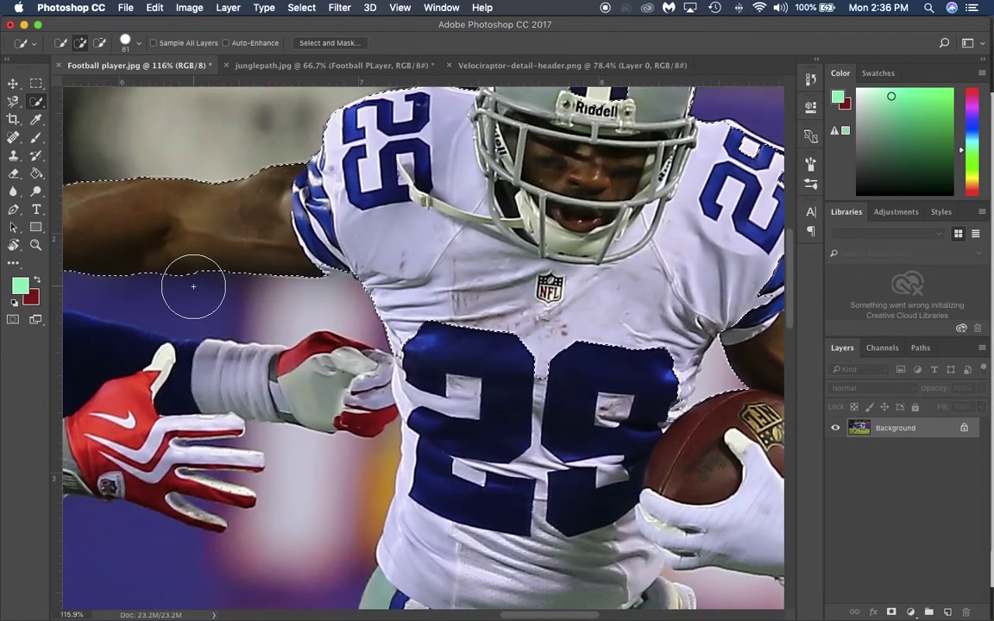
pyautogui.scroll(1, 194, 285)
pyautogui.hscroll(-3, 179, 222)
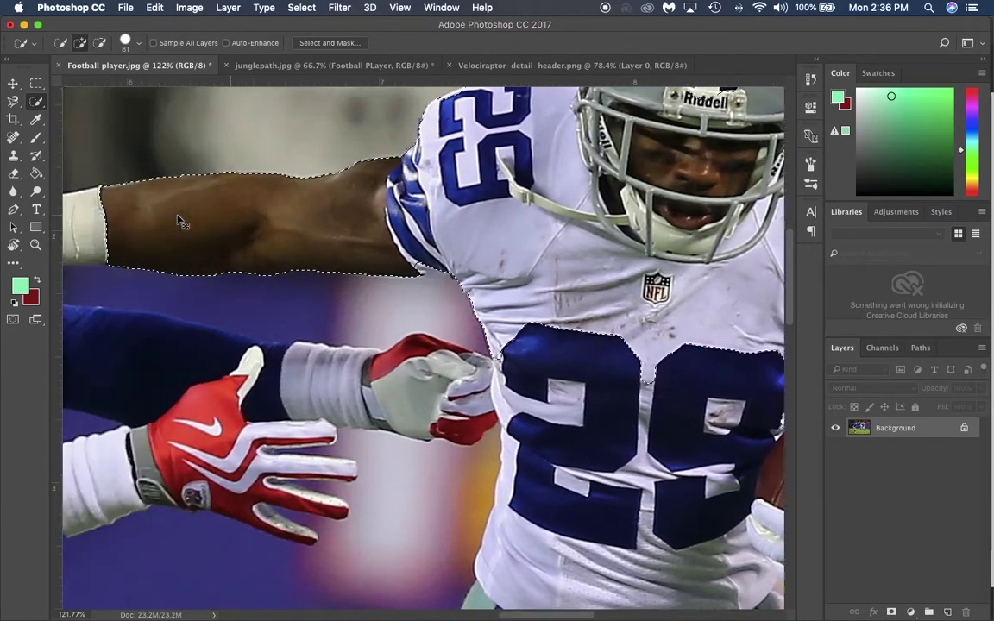
# Step: Reduce the Quick Selection brush to 35 px and add the outstretched arm's wrist tape and white glove to the selection
pyautogui.hscroll(-6, 179, 222)
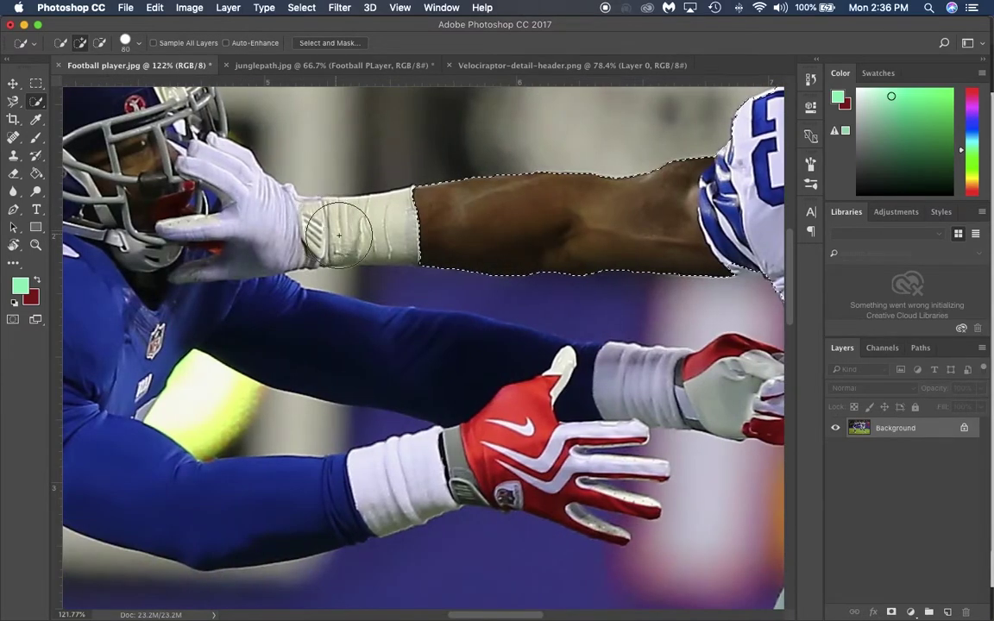
pyautogui.press('[')
pyautogui.press('[')
pyautogui.press('[')
pyautogui.press('[')
pyautogui.press('[')
pyautogui.moveTo(355, 221)
pyautogui.mouseDown()
pyautogui.moveTo(388, 226)
pyautogui.moveTo(357, 227)
pyautogui.moveTo(330, 244)
pyautogui.moveTo(373, 242)
pyautogui.mouseUp()
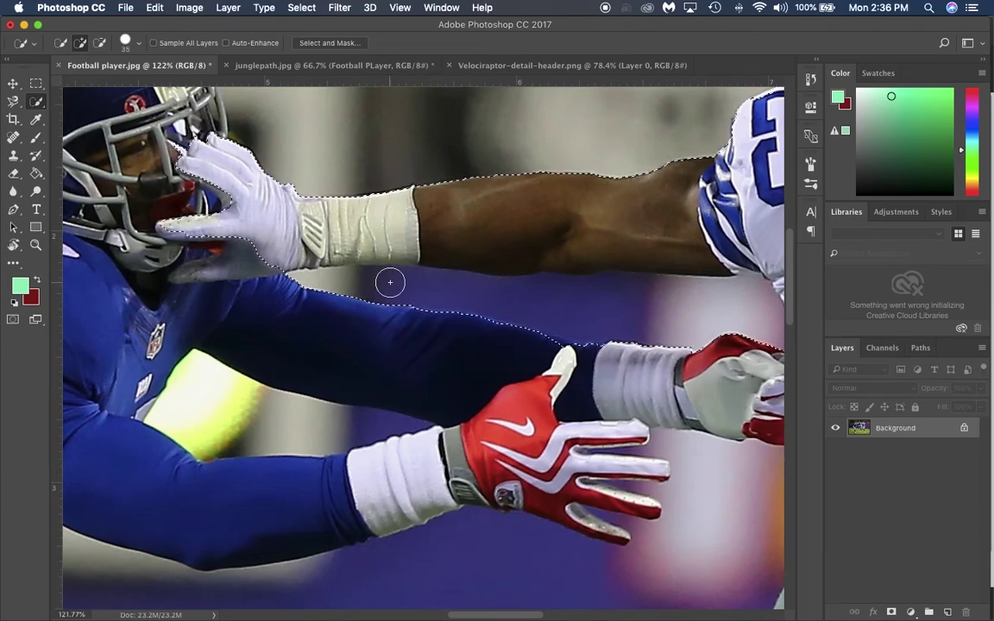
# Step: Subtract the background and opponent's sleeve below the outstretched arm, refining the glove's finger edges with a 9 px brush
pyautogui.press('alt')
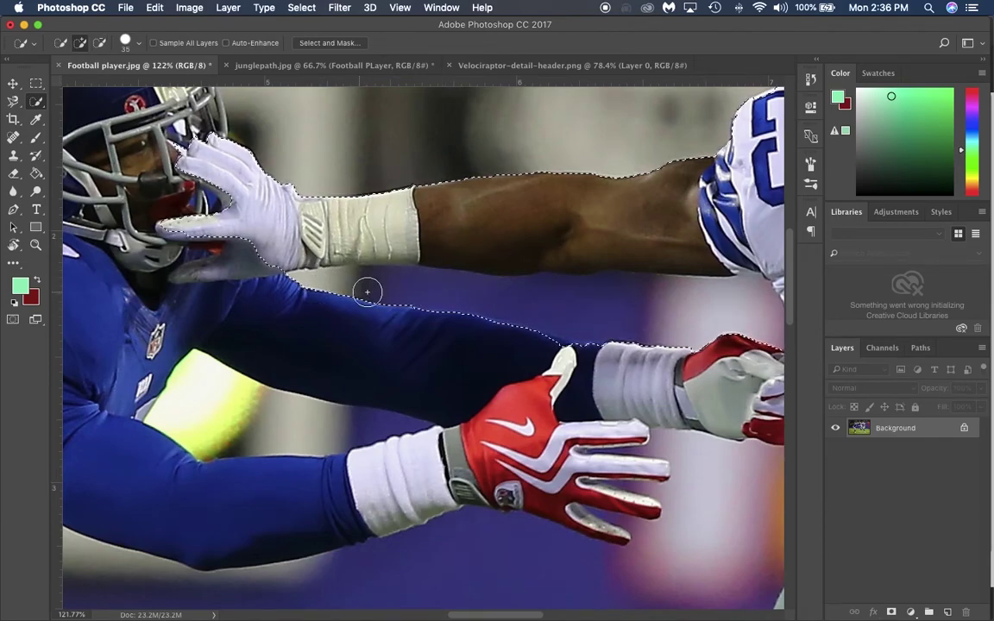
pyautogui.press('alt')
pyautogui.moveTo(366, 293)
pyautogui.mouseDown()
pyautogui.moveTo(316, 288)
pyautogui.moveTo(464, 301)
pyautogui.mouseUp()
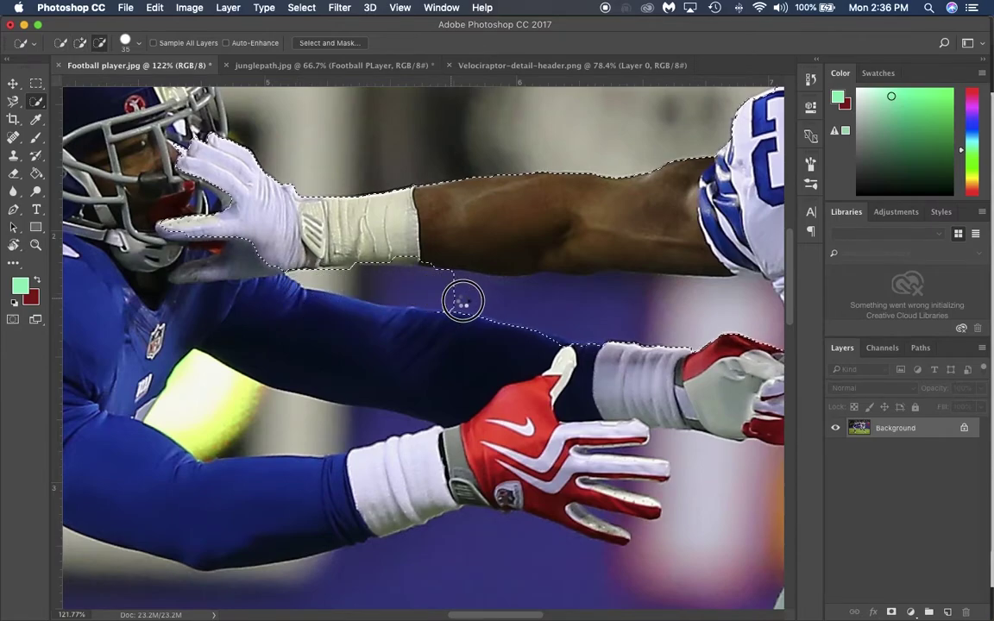
pyautogui.keyDown('alt'); pyautogui.click(740, 315); pyautogui.keyUp('alt')
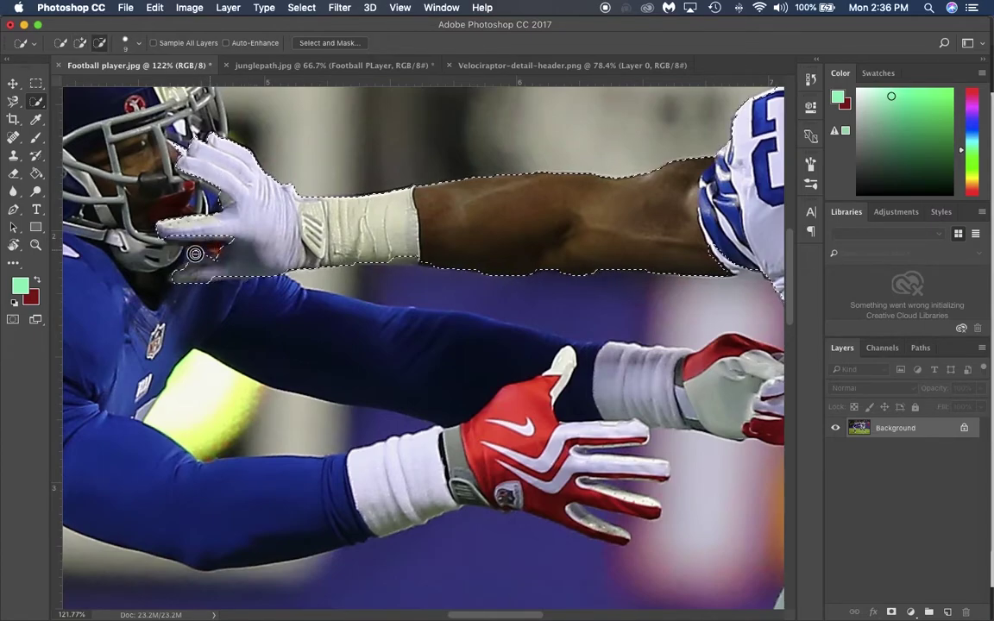
pyautogui.keyDown('alt'); pyautogui.click(208, 273); pyautogui.keyUp('alt')
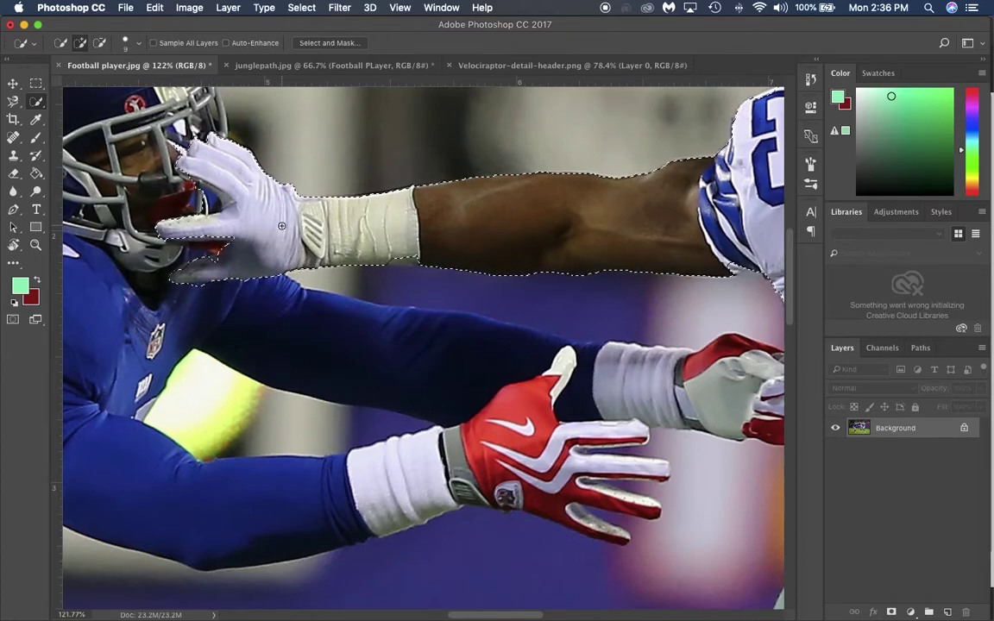
# Step: Add the other shoulder's number and sleeve stripes, and the arm carrying the football, to the selection
pyautogui.hscroll(-2, 588, 274)
pyautogui.hscroll(12, 588, 274)
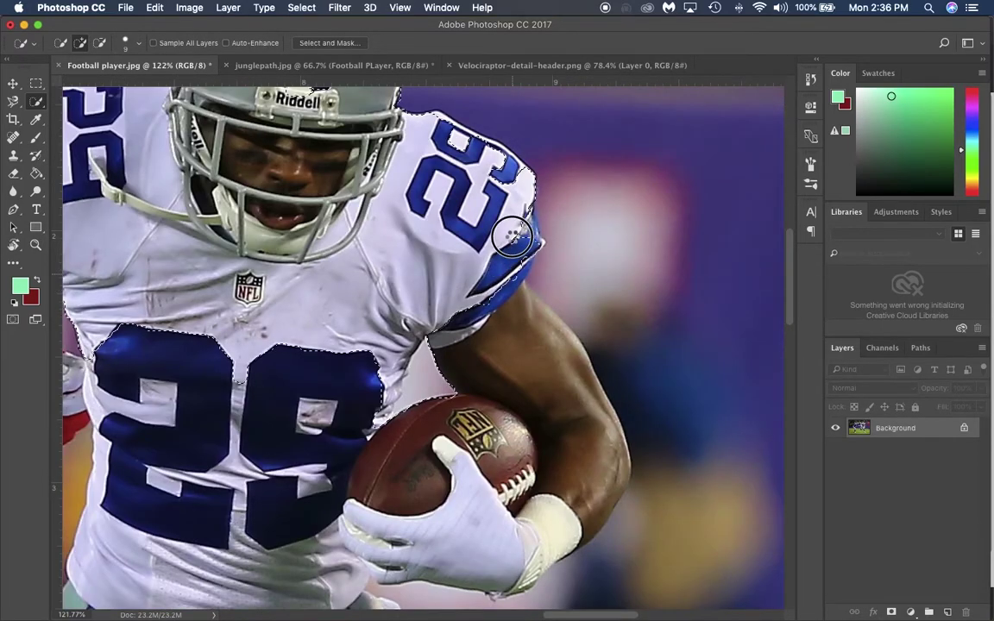
pyautogui.moveTo(466, 233)
pyautogui.mouseDown()
pyautogui.moveTo(525, 231)
pyautogui.moveTo(507, 176)
pyautogui.mouseUp()
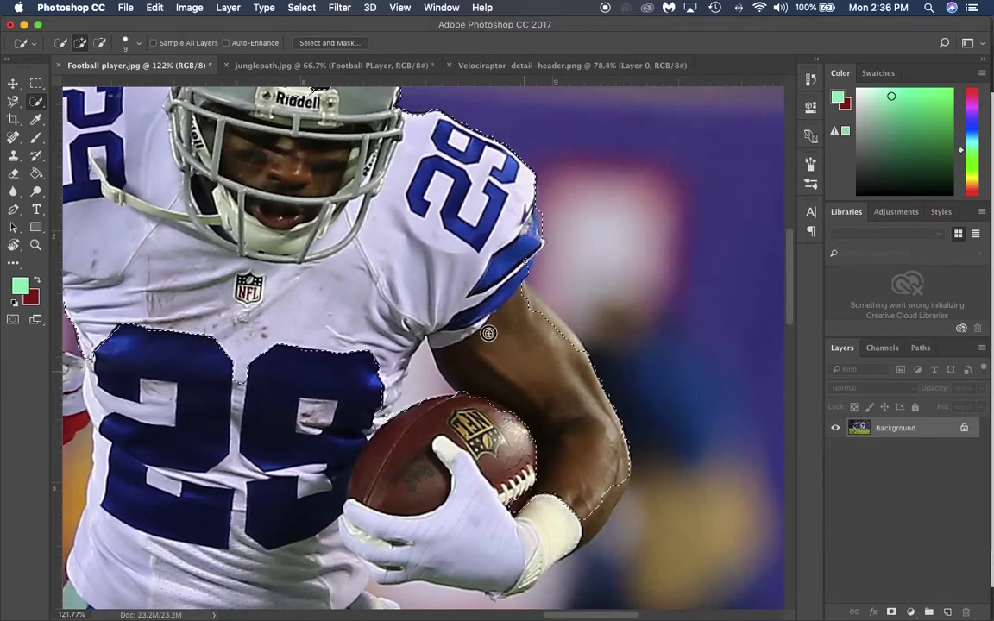
pyautogui.moveTo(526, 300); pyautogui.dragTo(564, 509)
# Step: Extend the selection over the lower jersey and the upper part of the ball carrier's pants
pyautogui.scroll(-5, 432, 497)
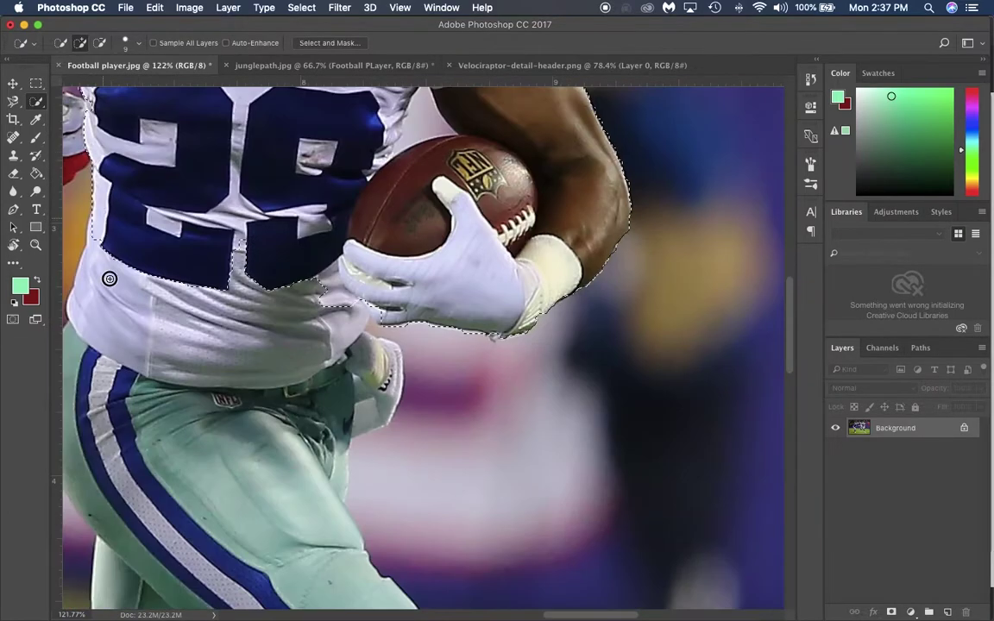
pyautogui.moveTo(255, 400)
pyautogui.mouseDown()
pyautogui.moveTo(121, 397)
pyautogui.moveTo(92, 486)
pyautogui.moveTo(80, 434)
pyautogui.mouseUp()
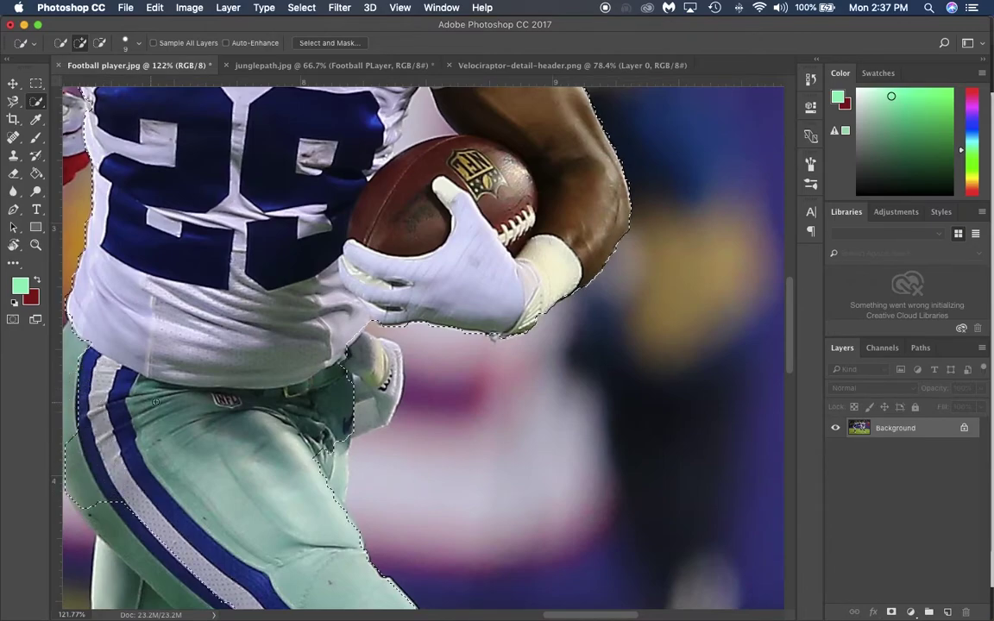
pyautogui.scroll(-2, 170, 396)
pyautogui.hscroll(3, 170, 395)
pyautogui.hscroll(-5, 170, 395)
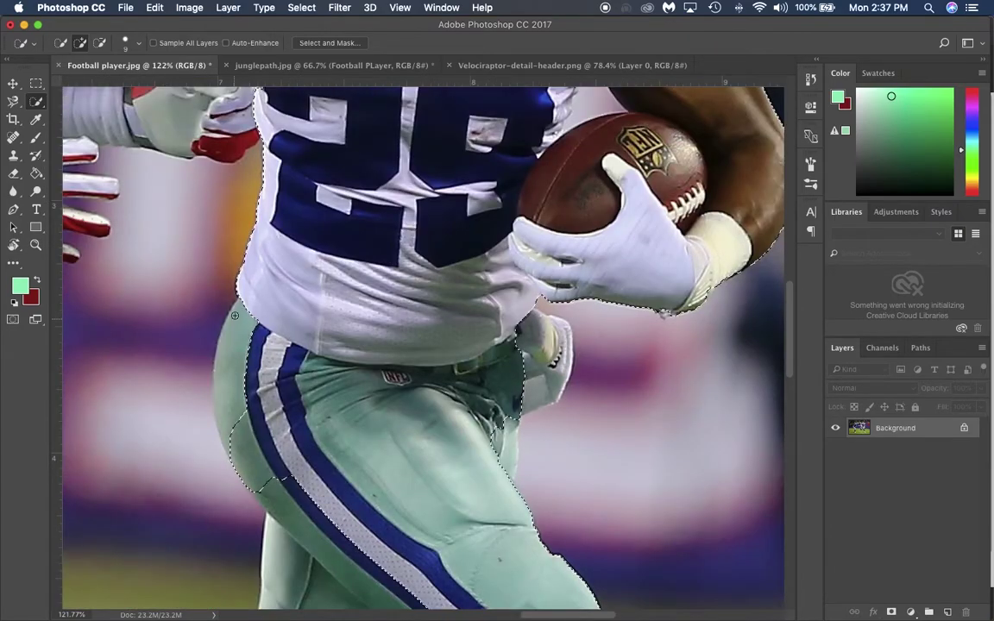
pyautogui.scroll(5, 318, 539)
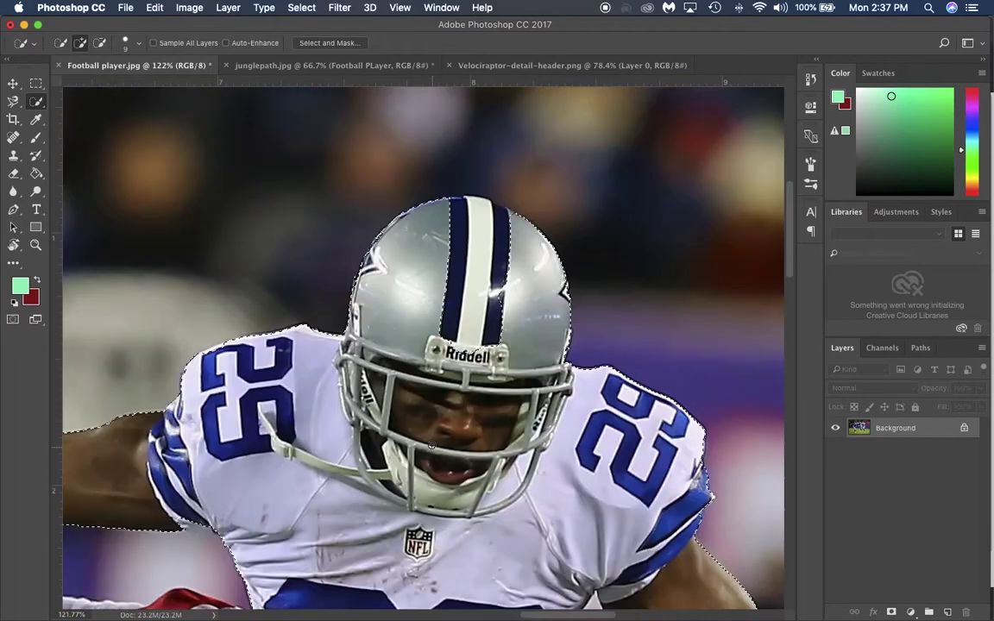
# Step: Add the remaining front edge of the pants and the planted leg's blue sock, white sock and cleat to the selection
pyautogui.scroll(-10, 431, 428)
pyautogui.scroll(-1, 431, 428)
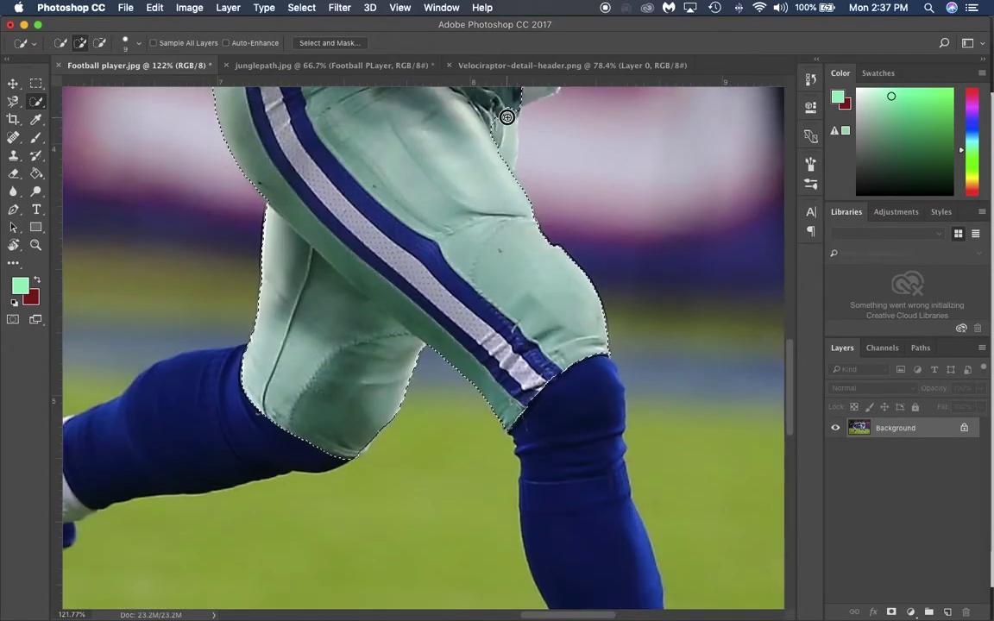
pyautogui.moveTo(507, 116); pyautogui.dragTo(510, 151)
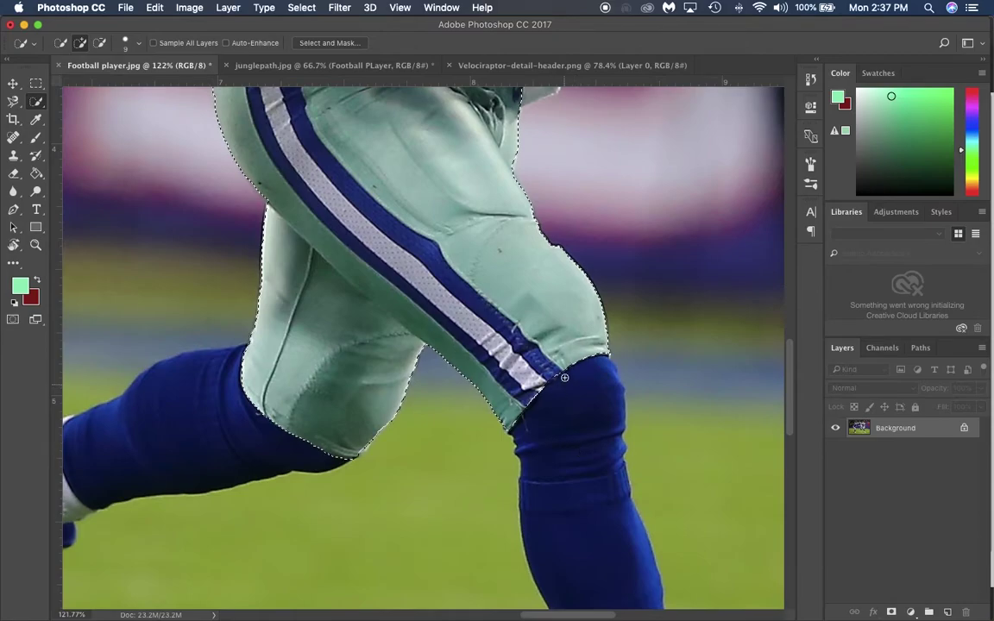
pyautogui.moveTo(564, 377)
pyautogui.mouseDown()
pyautogui.moveTo(572, 490)
pyautogui.moveTo(583, 466)
pyautogui.mouseUp()
pyautogui.scroll(4, 583, 466)
pyautogui.scroll(-10, 621, 458)
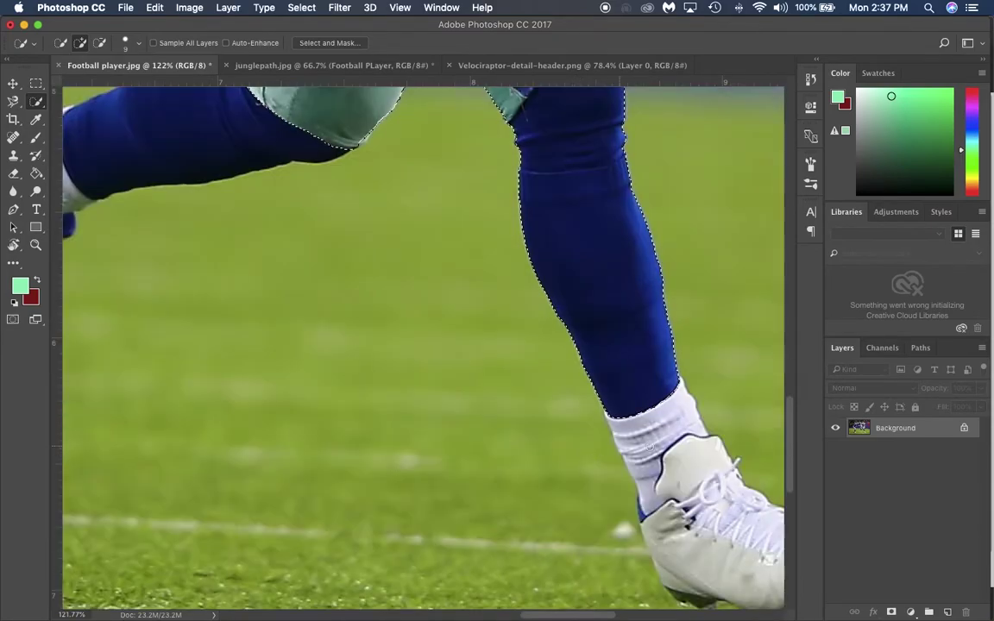
pyautogui.moveTo(675, 400)
pyautogui.mouseDown()
pyautogui.moveTo(731, 524)
pyautogui.moveTo(769, 562)
pyautogui.moveTo(712, 517)
pyautogui.mouseUp()
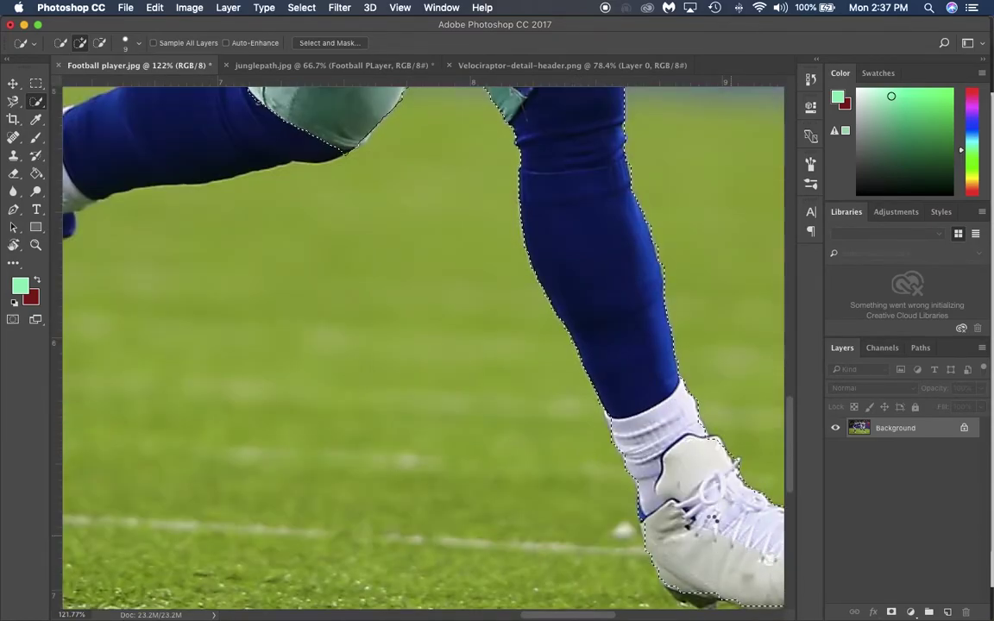
# Step: Add the trailing leg's blue sock, white sock and cleat to the selection
pyautogui.scroll(6, 357, 183)
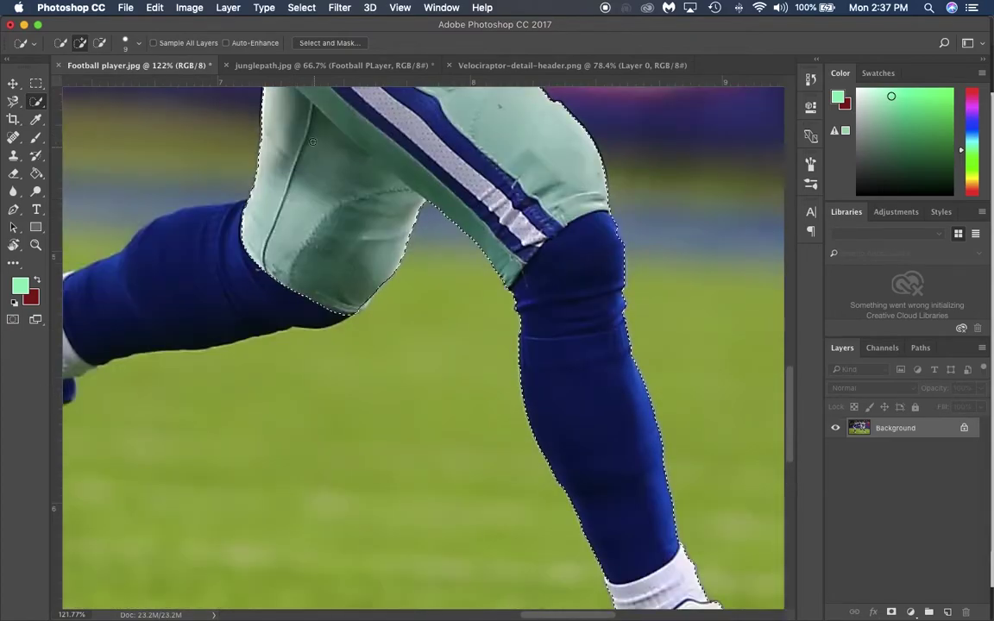
pyautogui.hscroll(-10, 310, 151)
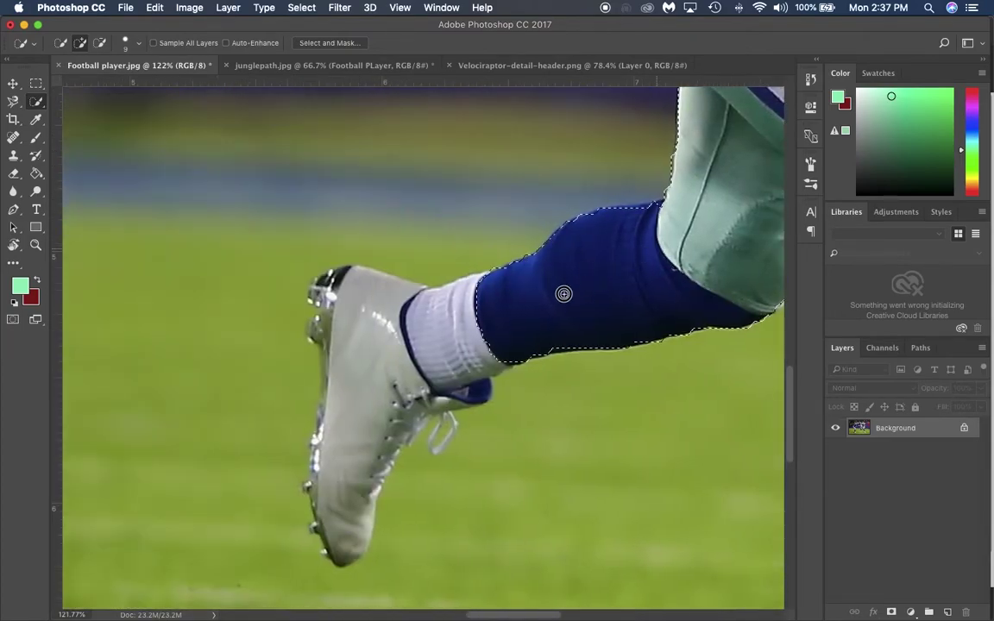
pyautogui.moveTo(564, 294)
pyautogui.mouseDown()
pyautogui.moveTo(465, 336)
pyautogui.moveTo(380, 344)
pyautogui.moveTo(372, 324)
pyautogui.moveTo(354, 380)
pyautogui.mouseUp()
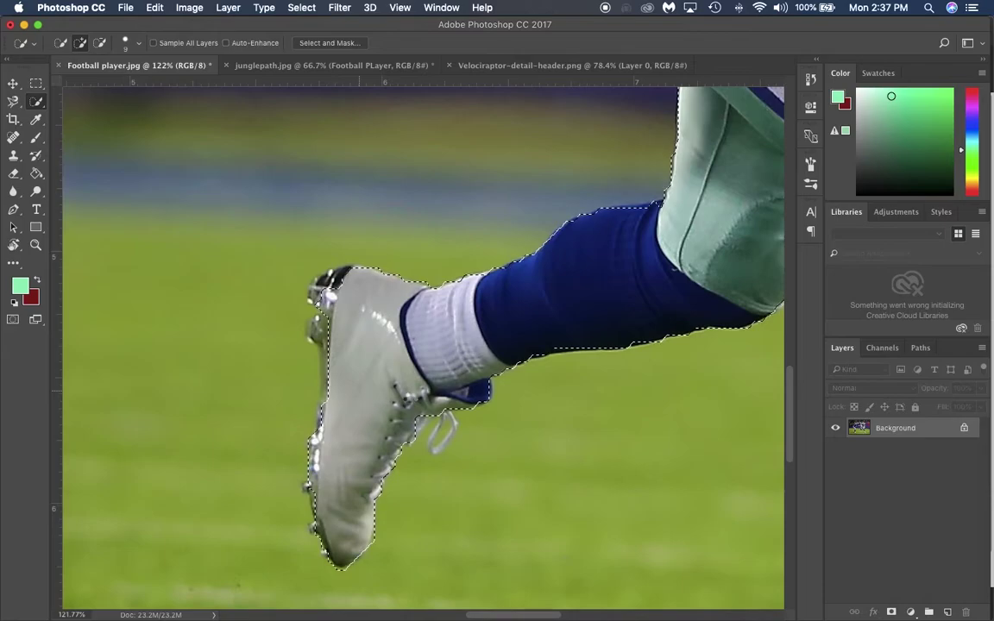
# Step: Subtract the background gap between the jersey, arm and football, and add the jersey edge beside it back to the selection
pyautogui.scroll(-10, 565, 349)
pyautogui.scroll(5, 572, 333)
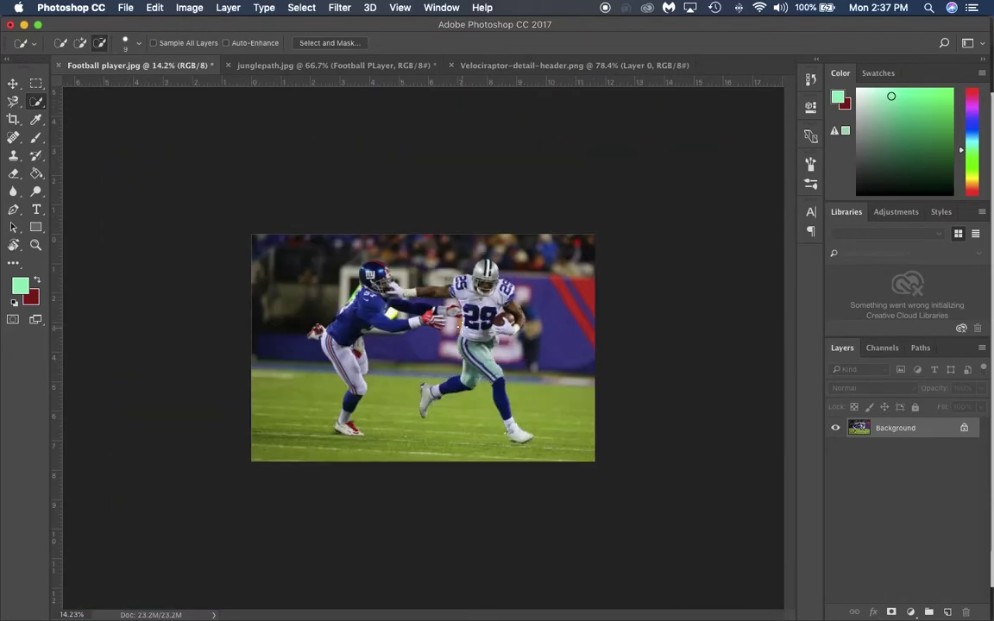
pyautogui.scroll(2, 423, 350)
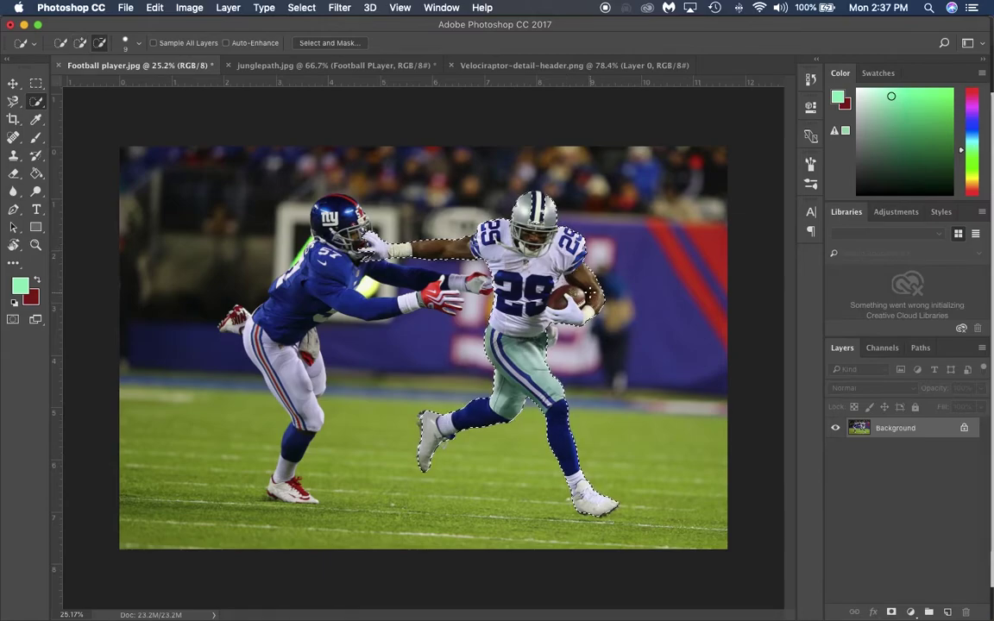
pyautogui.scroll(-2, 422, 349)
pyautogui.scroll(7, 490, 319)
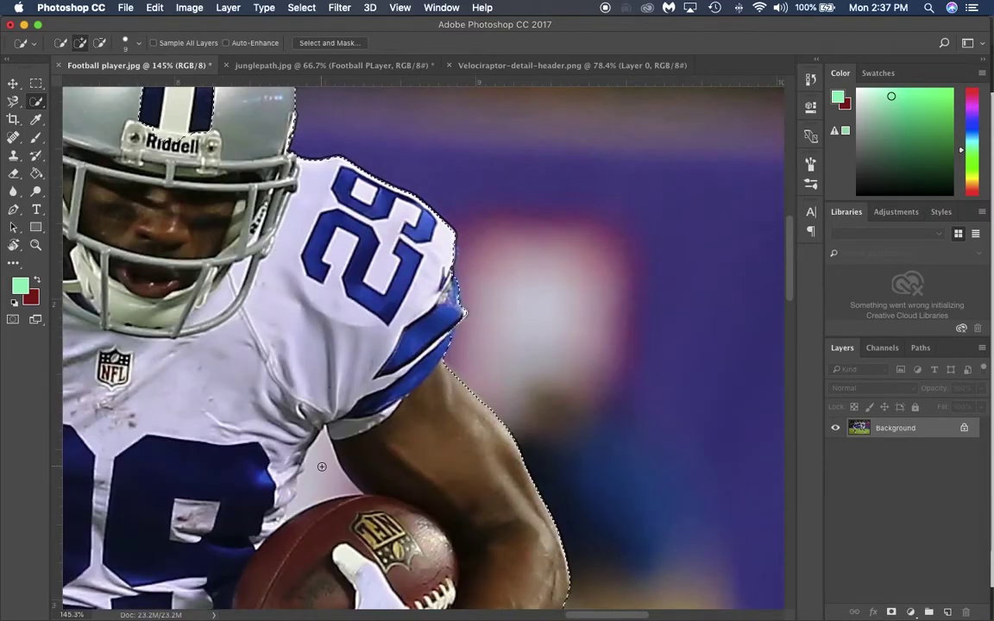
pyautogui.keyDown('alt'); pyautogui.click(319, 476); pyautogui.keyUp('alt')
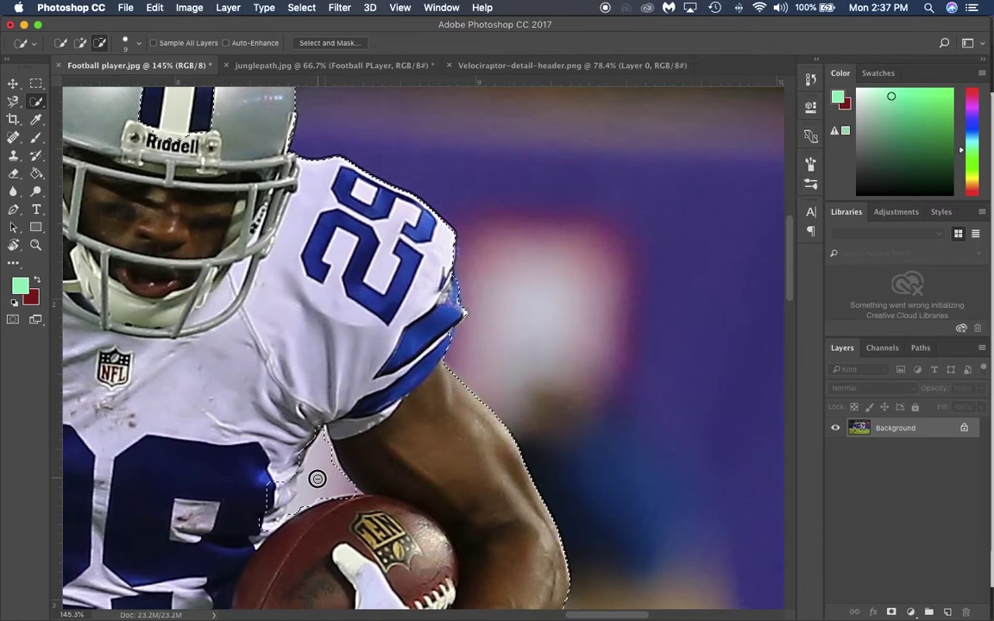
pyautogui.click(270, 525)
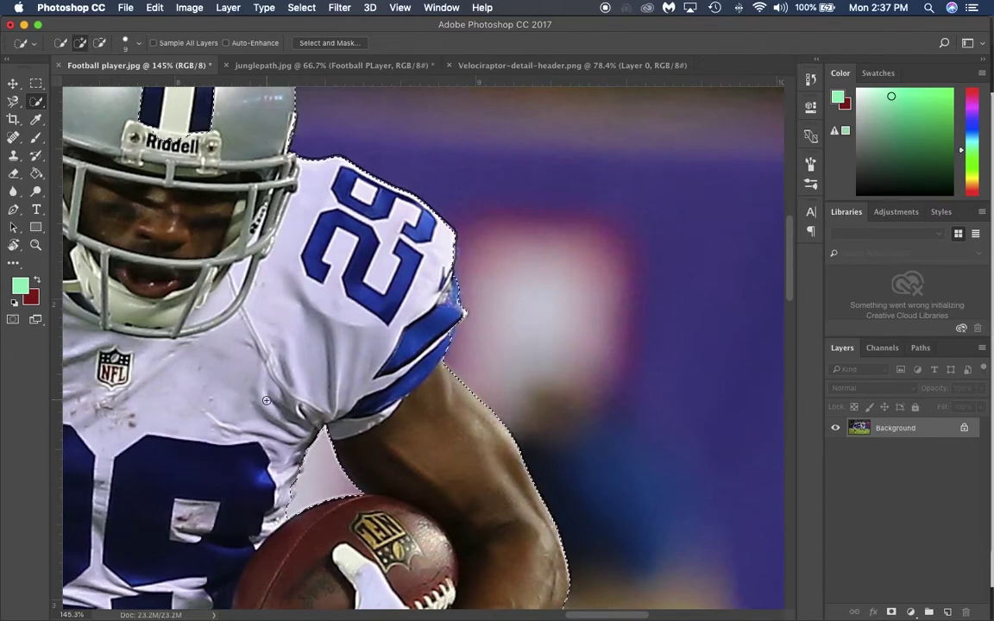
# Step: Paste a copy of the selected player into junglepath.jpg, reposition it over the raptor, and undo the placement
pyautogui.scroll(-10, 267, 400)
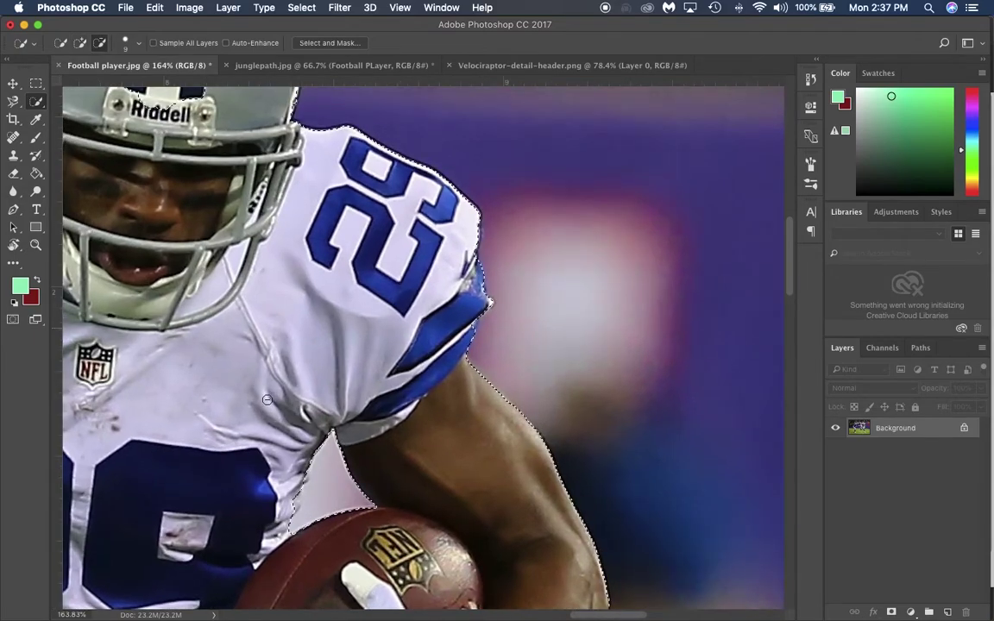
pyautogui.scroll(8, 468, 331)
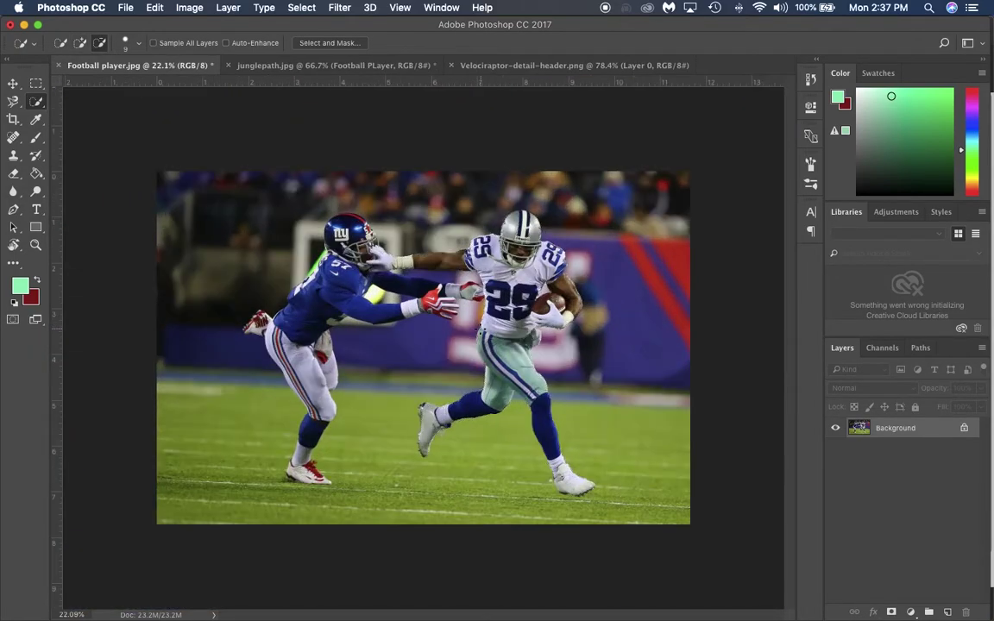
pyautogui.scroll(-3, 516, 313)
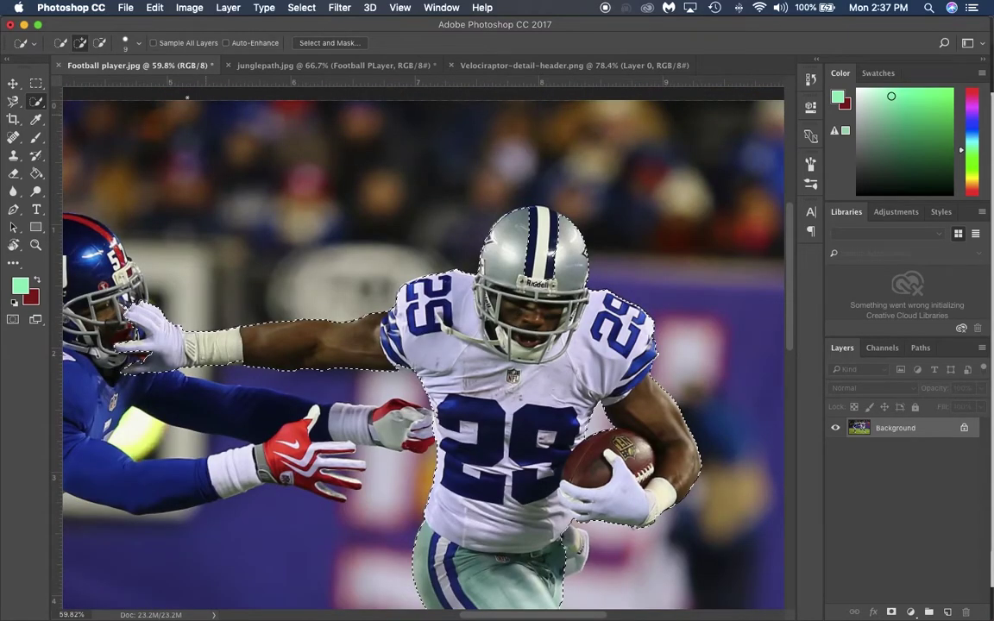
pyautogui.click(154, 7)
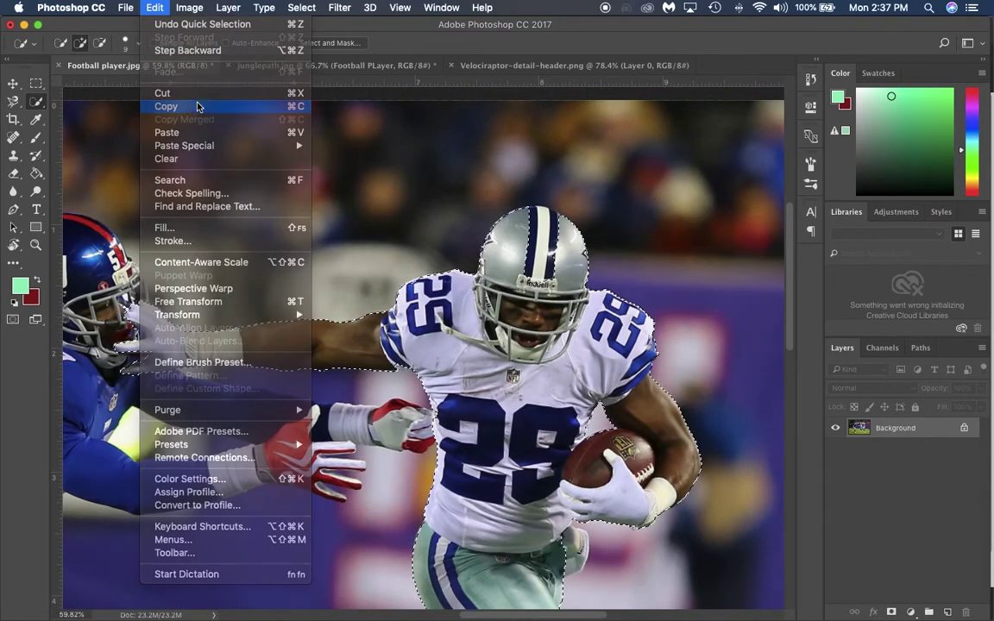
pyautogui.click(197, 107)
pyautogui.click(328, 64)
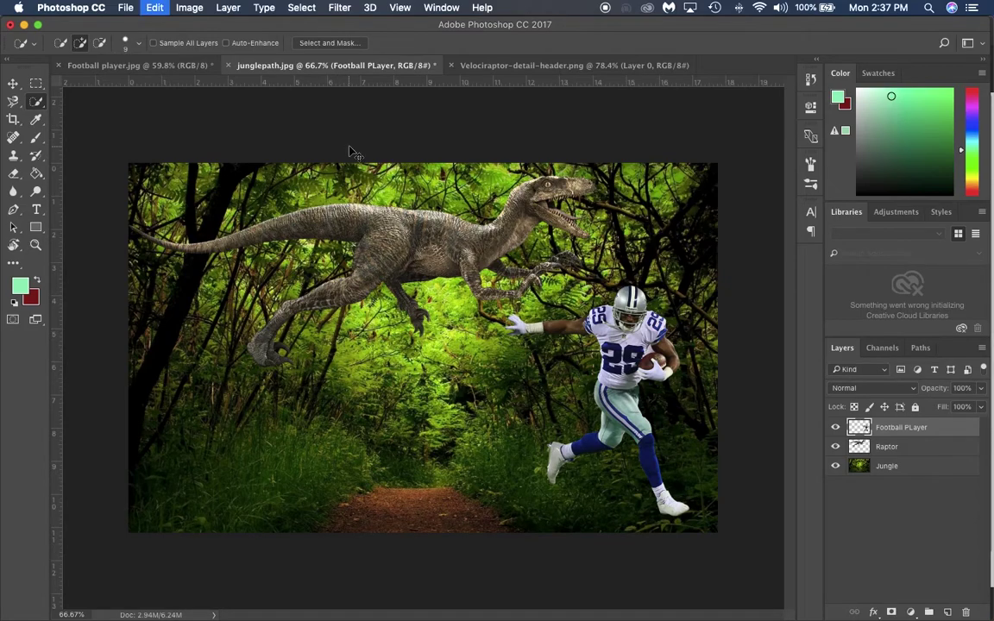
pyautogui.press('super+v')
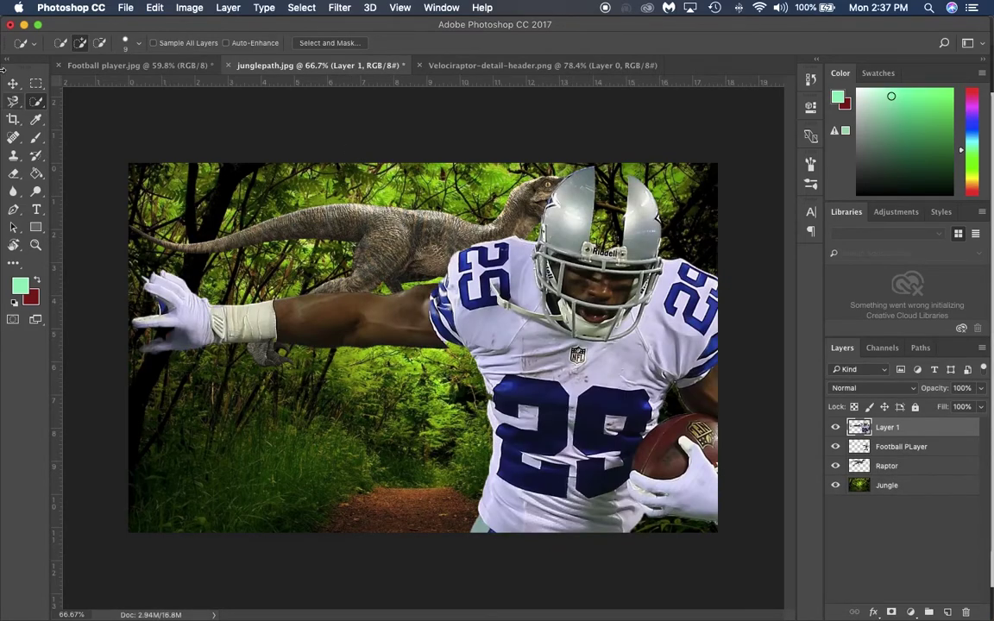
pyautogui.click(13, 83)
pyautogui.moveTo(505, 332); pyautogui.dragTo(328, 371)
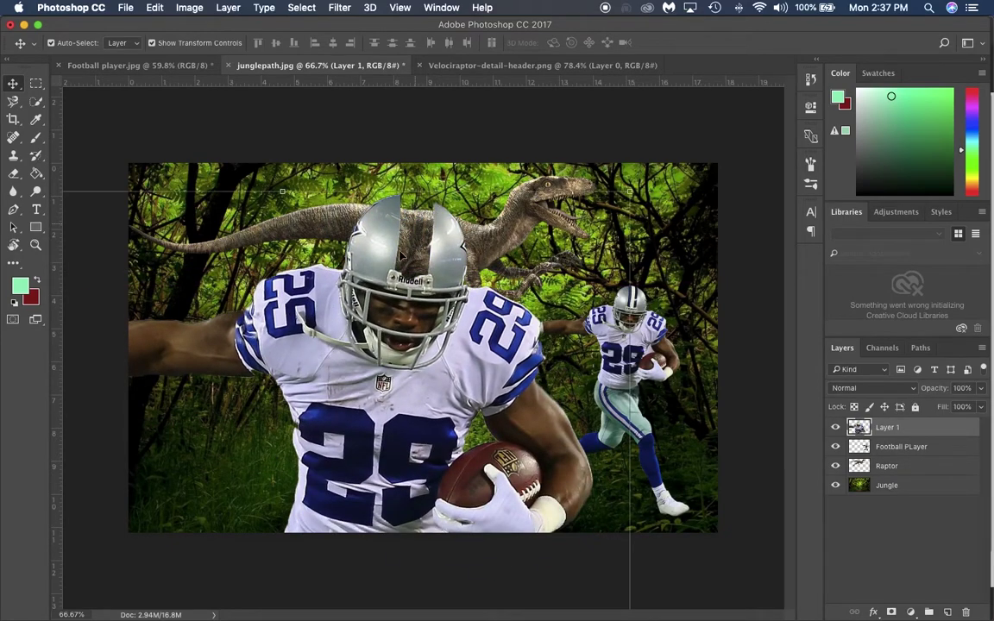
pyautogui.press('super+z')
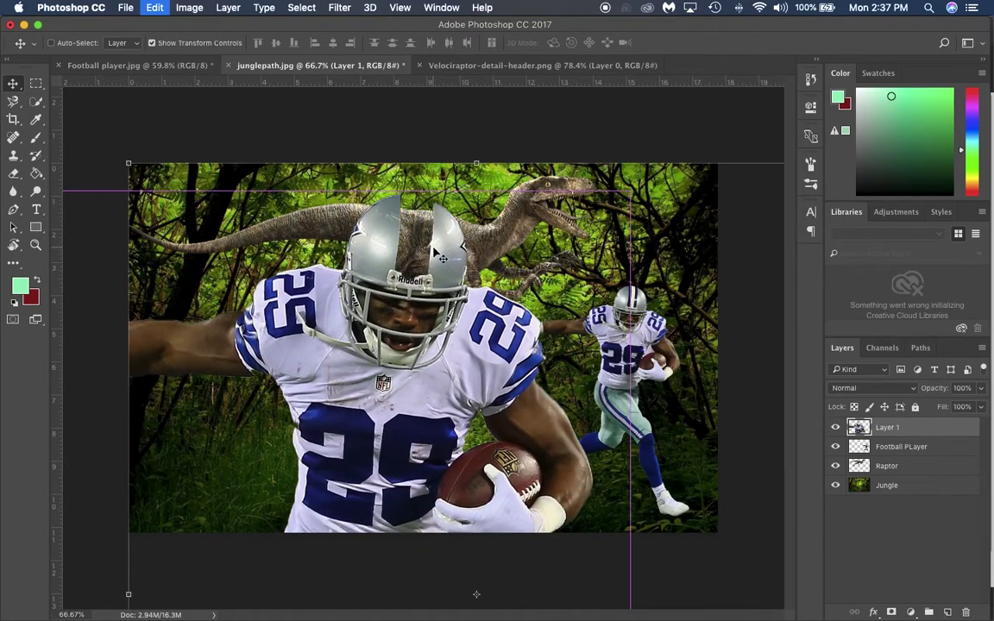
pyautogui.press('super+z')
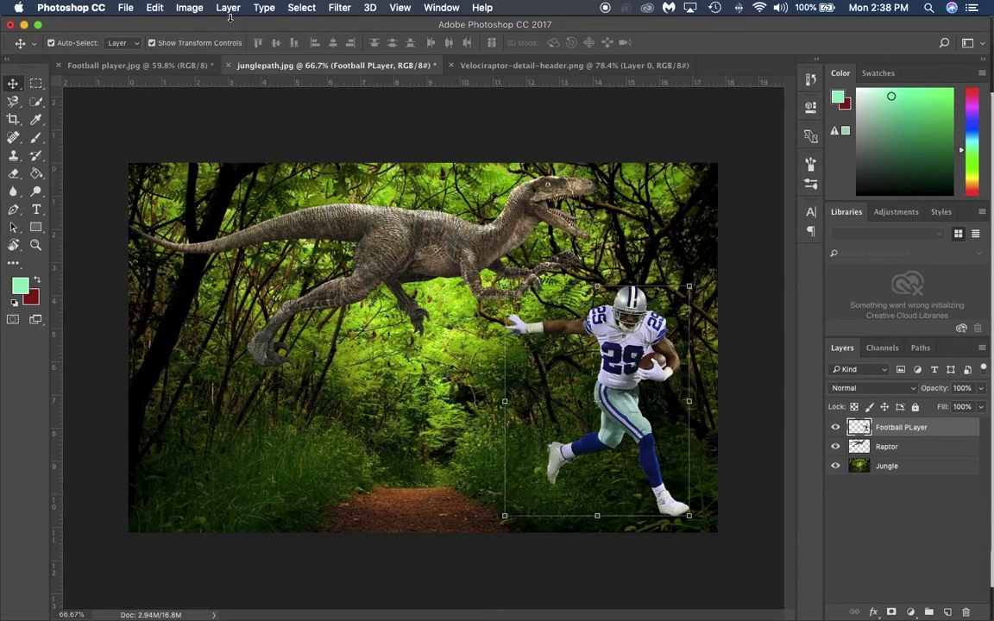
# Step: Return to Football player.jpg and use Quick Selection to add the helmet's center stripe to the player selection
pyautogui.click(146, 67)
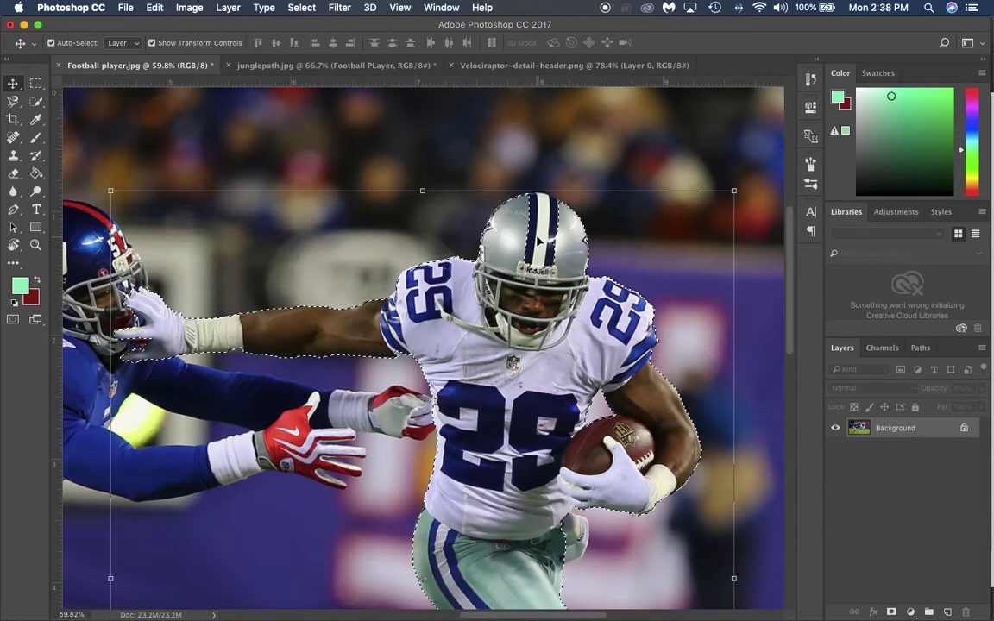
pyautogui.click(36, 101)
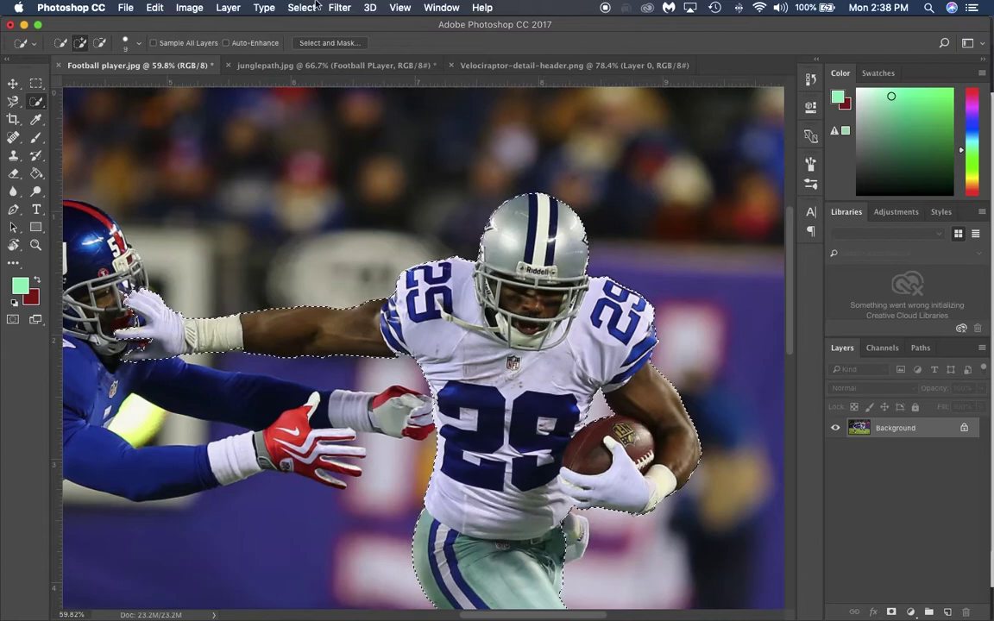
# Step: Paste the player with the complete helmet into junglepath.jpg, shift it toward the image center, and delete the pasted layer
pyautogui.click(363, 67)
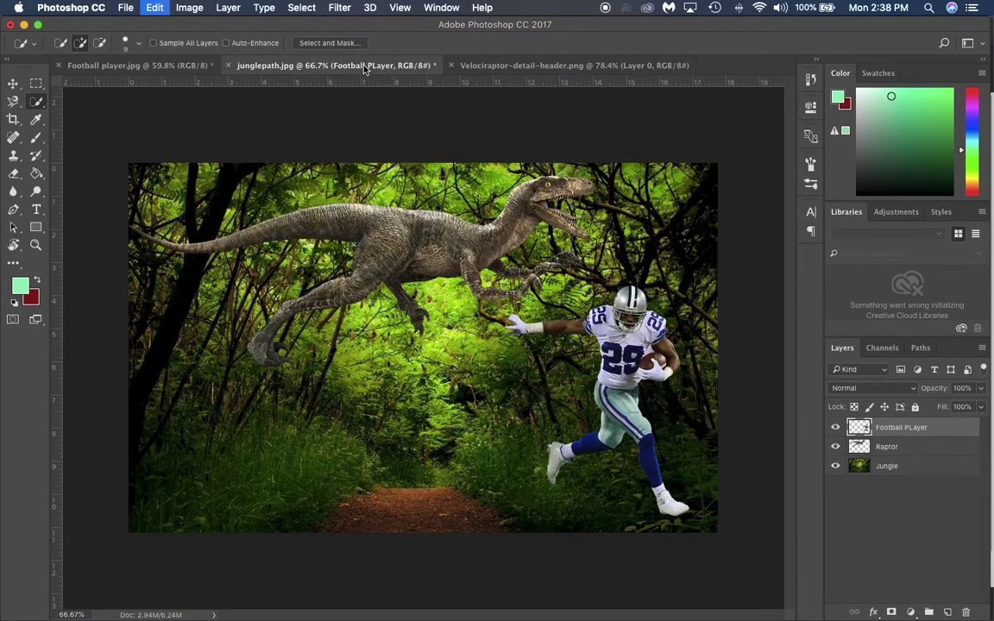
pyautogui.press('super+v')
pyautogui.click(13, 84)
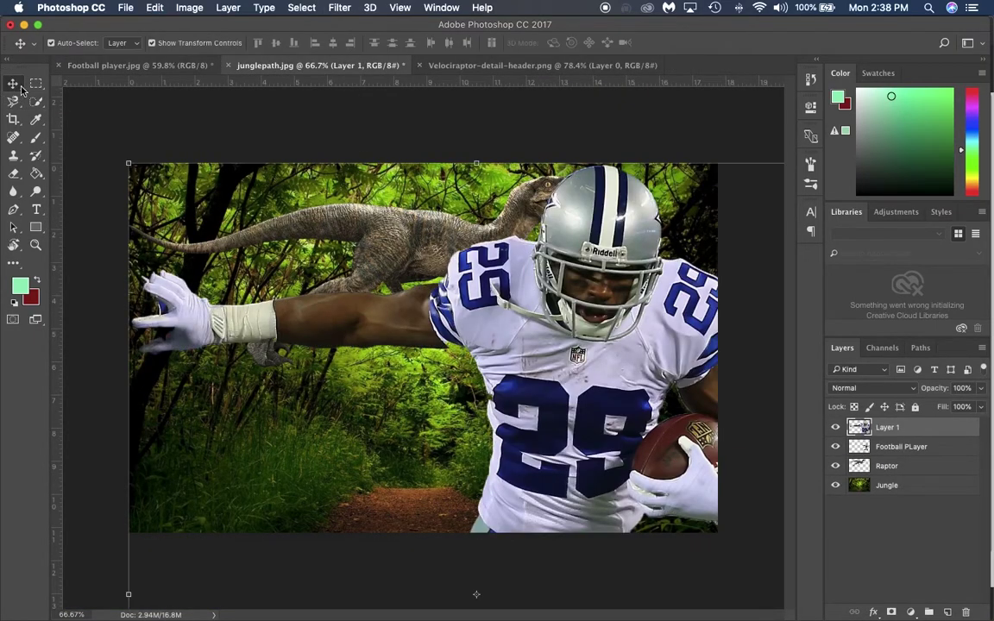
pyautogui.moveTo(512, 358); pyautogui.dragTo(438, 402)
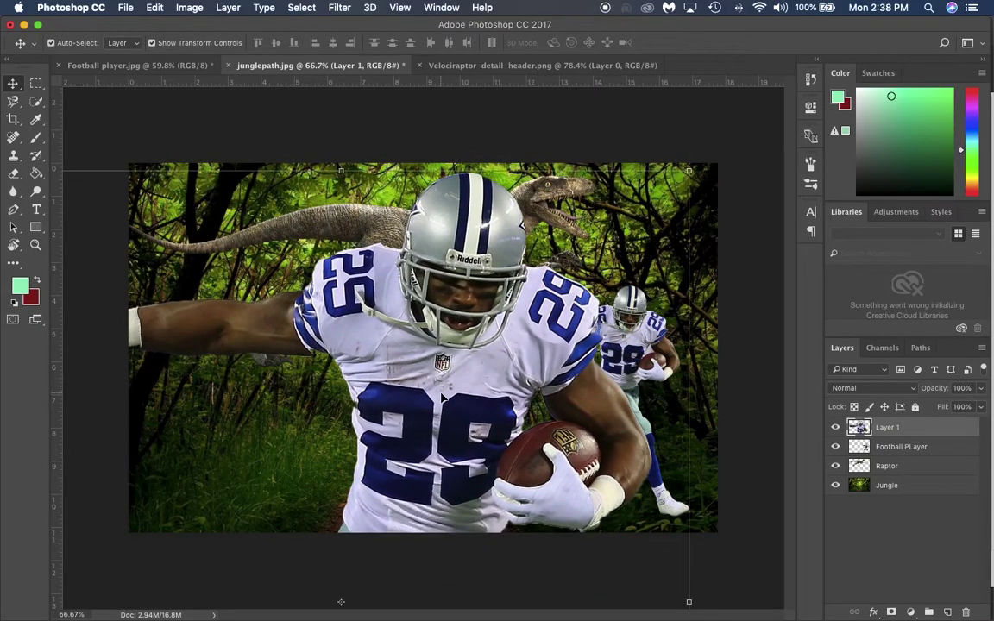
pyautogui.press('Delete')
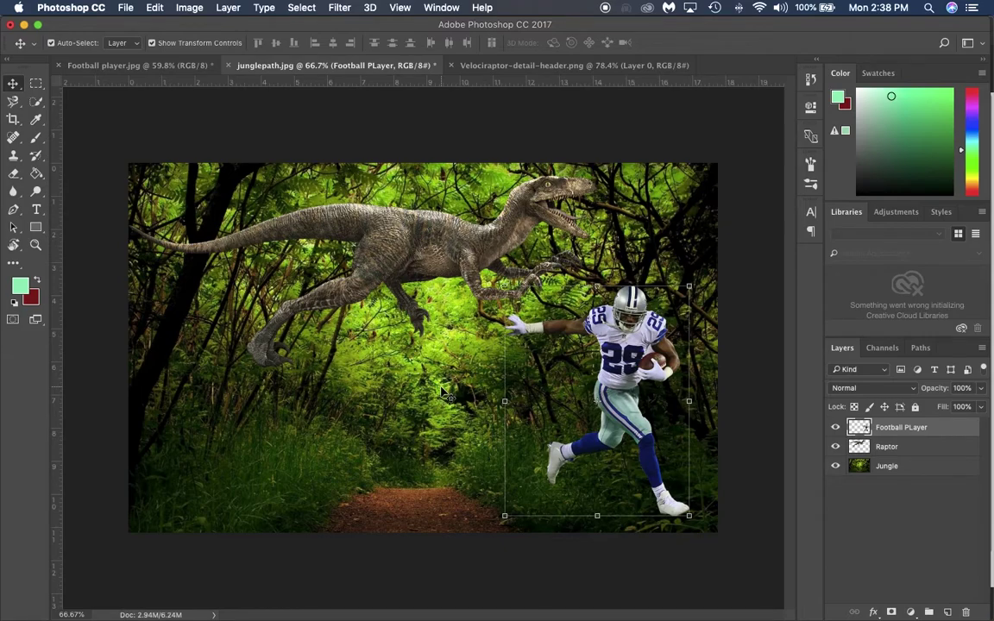
# Step: Select the Jungle layer and hide the Raptor and Football PLayer layers
pyautogui.click(412, 393)
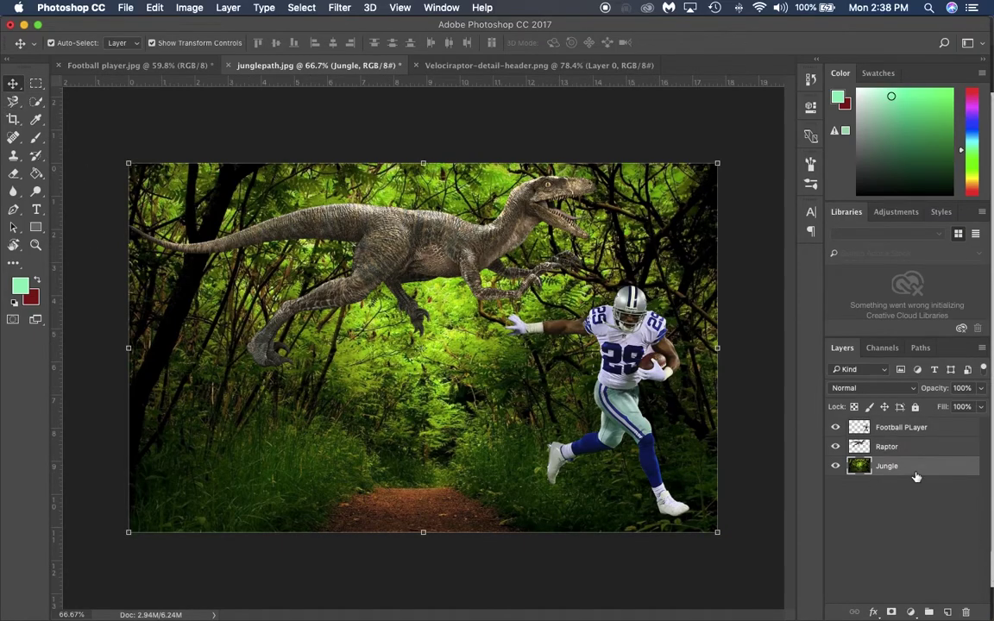
pyautogui.click(835, 447)
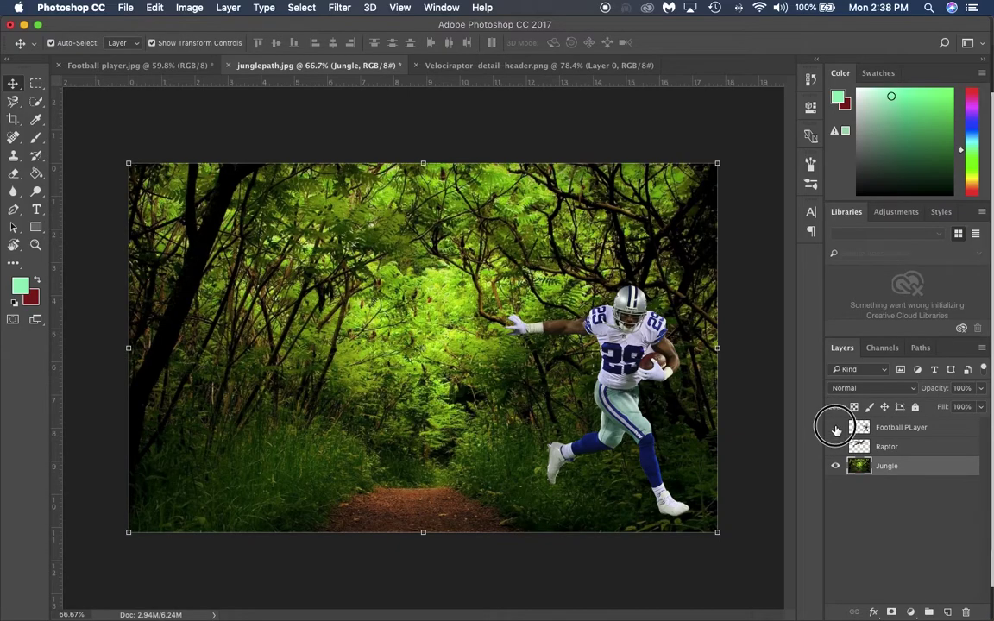
pyautogui.click(836, 427)
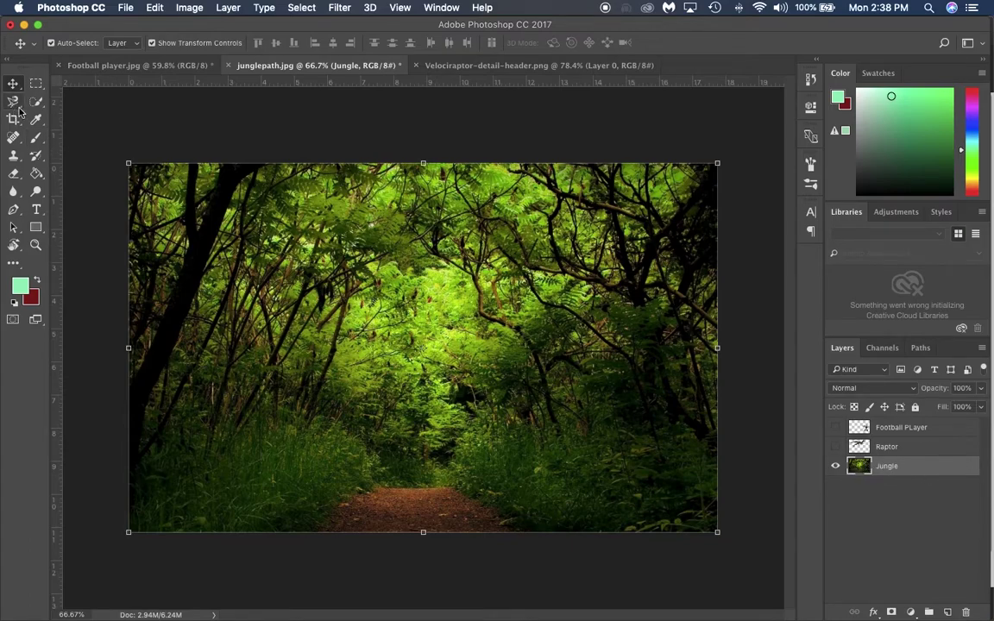
# Step: Trace around the trees and grass on the left side of the Jungle layer with the Magnetic Lasso, closing the selection
pyautogui.moveTo(30, 104); pyautogui.dragTo(40, 104)
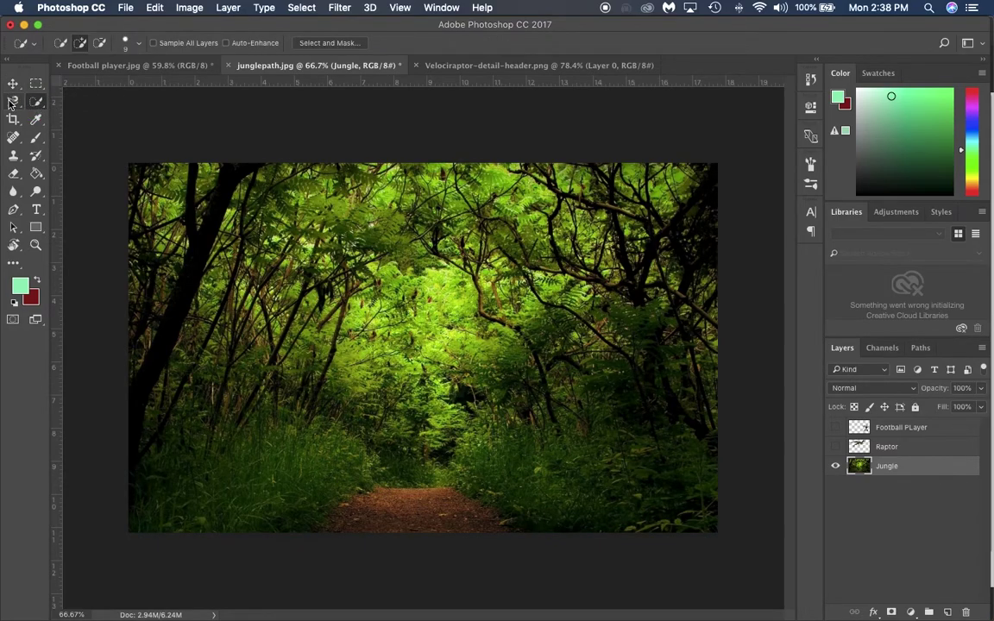
pyautogui.moveTo(15, 103); pyautogui.dragTo(94, 100)
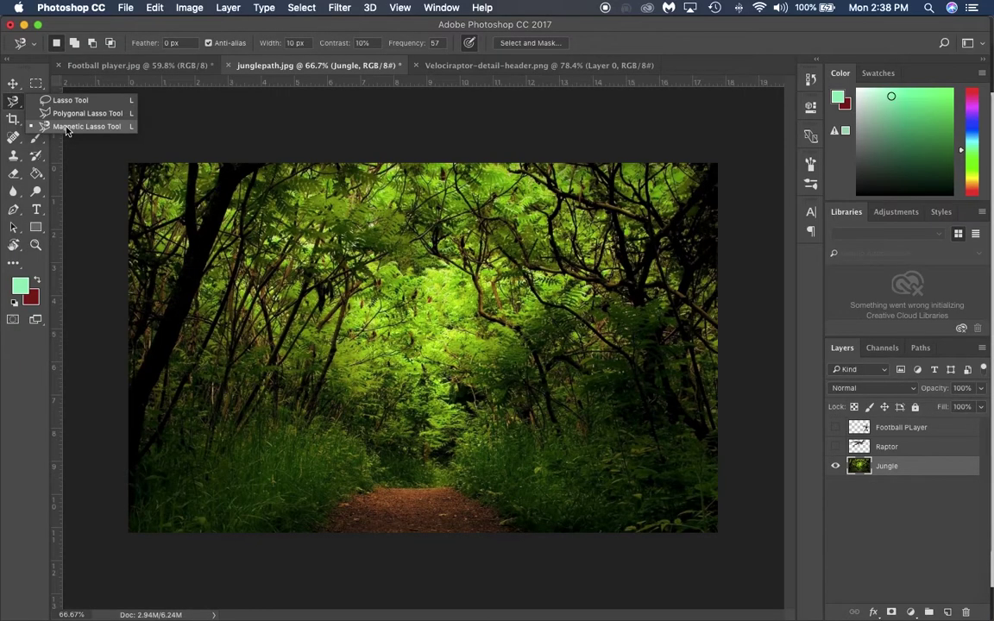
pyautogui.click(66, 128)
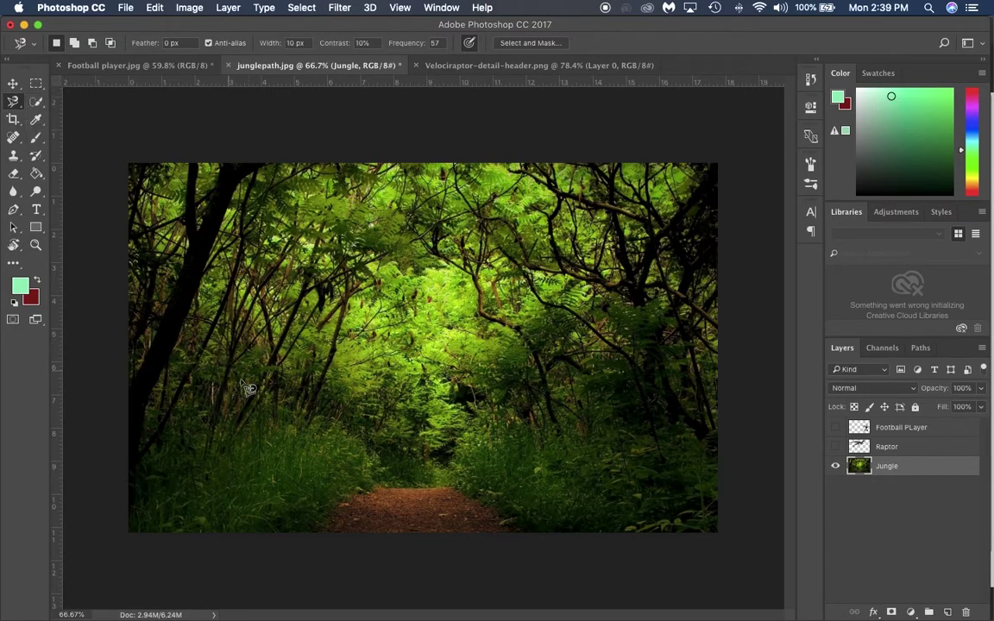
pyautogui.scroll(10, 388, 479)
pyautogui.scroll(-8, 381, 454)
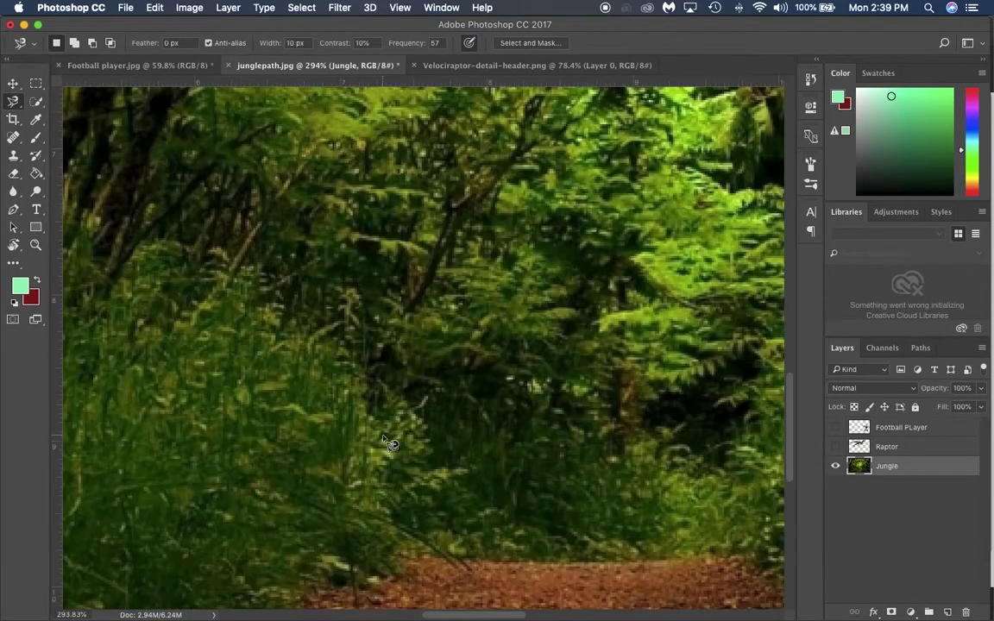
pyautogui.scroll(3, 388, 449)
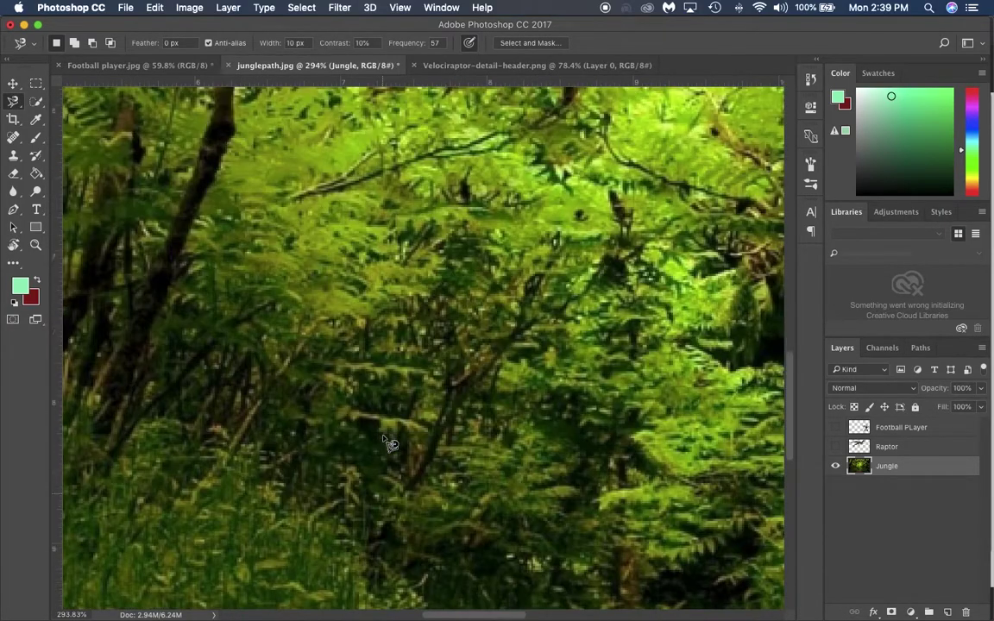
pyautogui.click(159, 416)
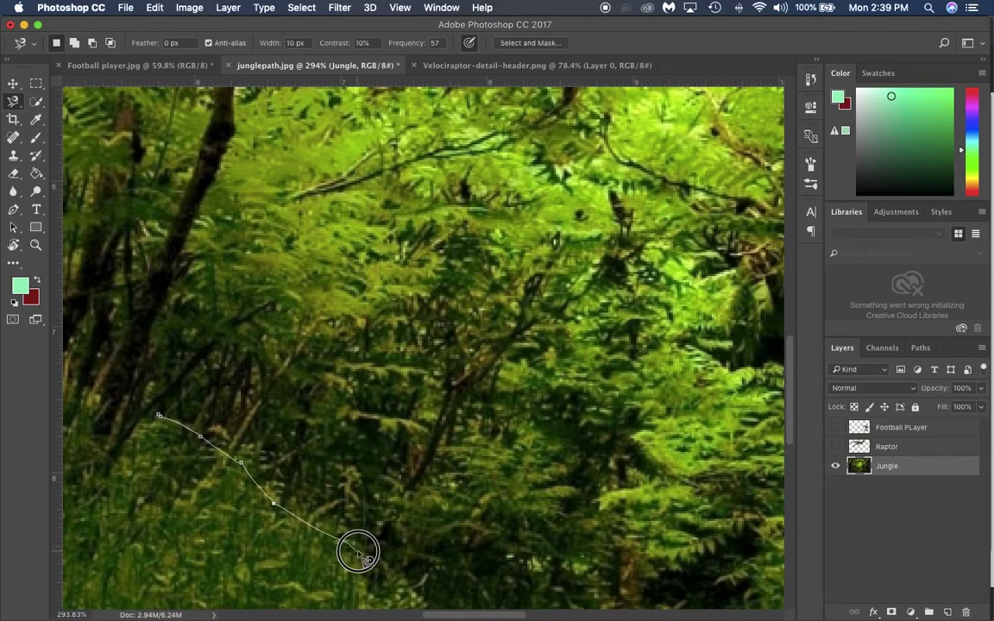
pyautogui.scroll(-5, 404, 570)
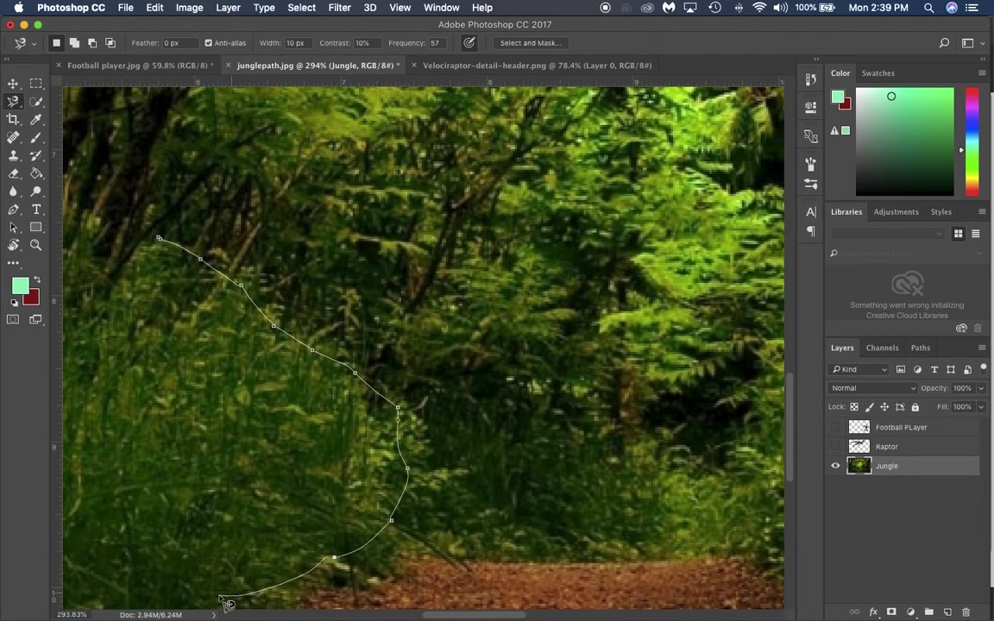
pyautogui.scroll(1, 223, 598)
pyautogui.scroll(-10, 222, 598)
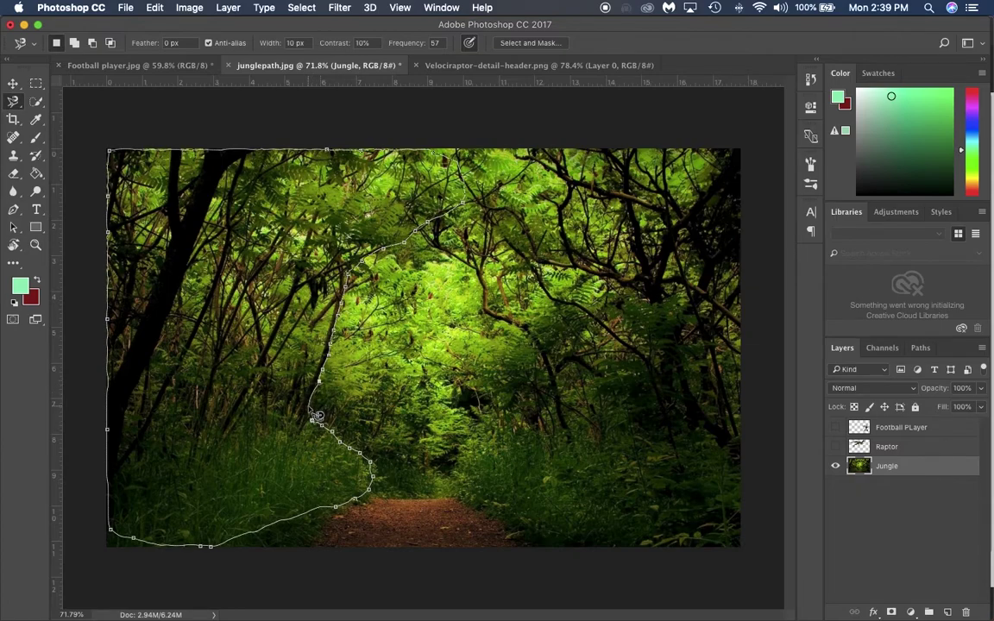
pyautogui.click(321, 428)
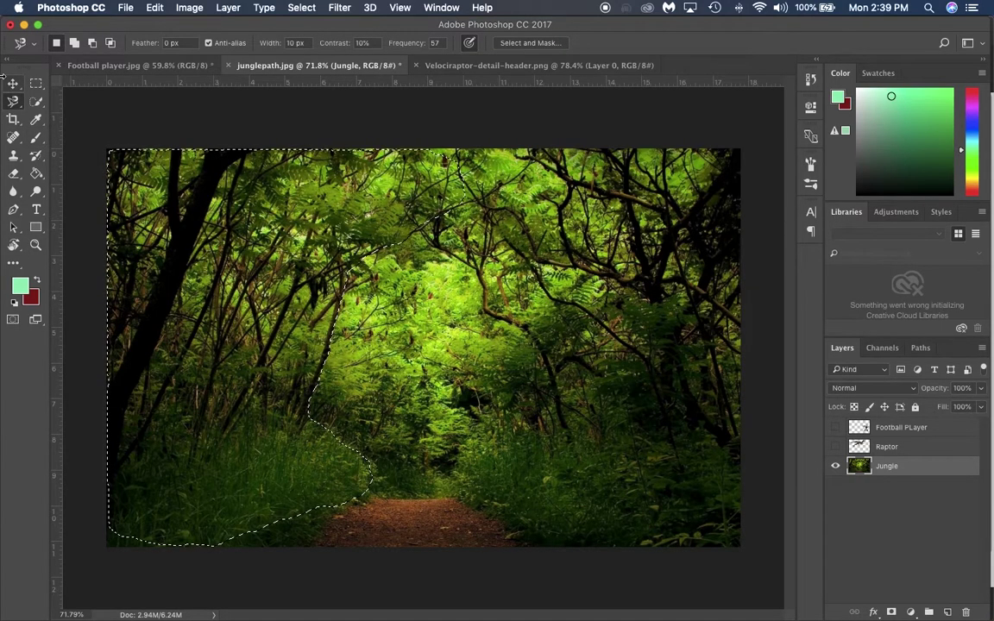
# Step: Clear the selection and outline the left side of the jungle freehand with the Lasso tool, out to the image edges
pyautogui.click(13, 100)
pyautogui.click(110, 101)
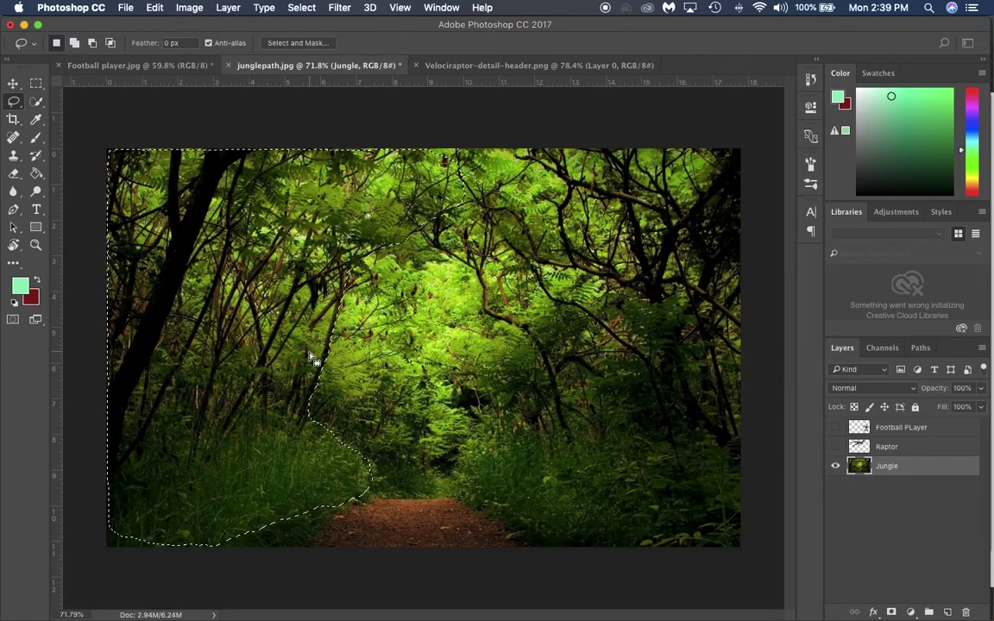
pyautogui.press('super+d')
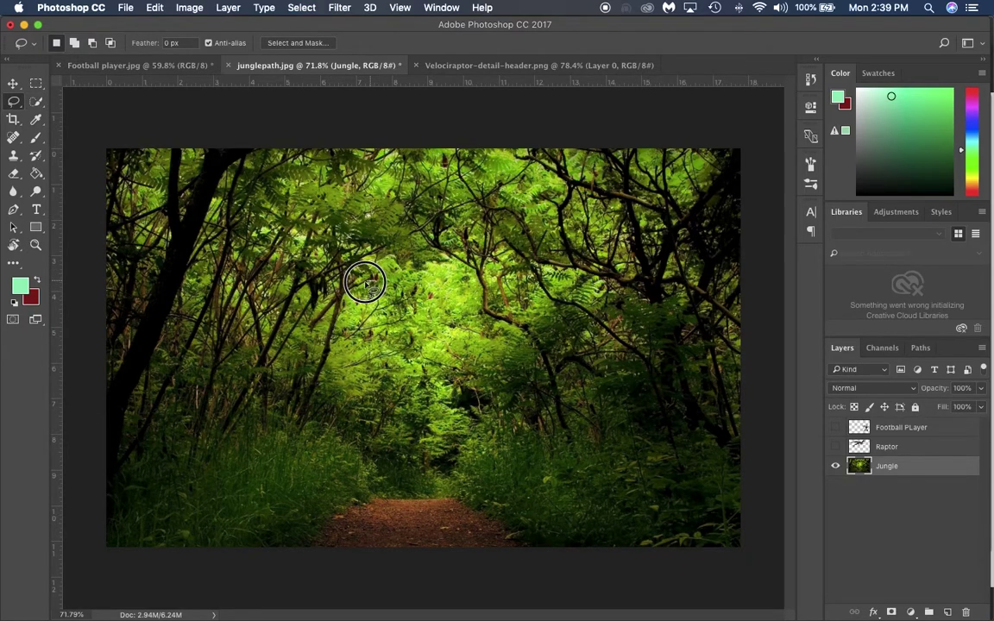
pyautogui.moveTo(328, 351); pyautogui.dragTo(303, 417)
pyautogui.moveTo(339, 504)
pyautogui.mouseDown()
pyautogui.moveTo(177, 582)
pyautogui.moveTo(26, 432)
pyautogui.moveTo(26, 129)
pyautogui.moveTo(493, 127)
pyautogui.moveTo(512, 182)
pyautogui.moveTo(344, 303)
pyautogui.mouseUp()
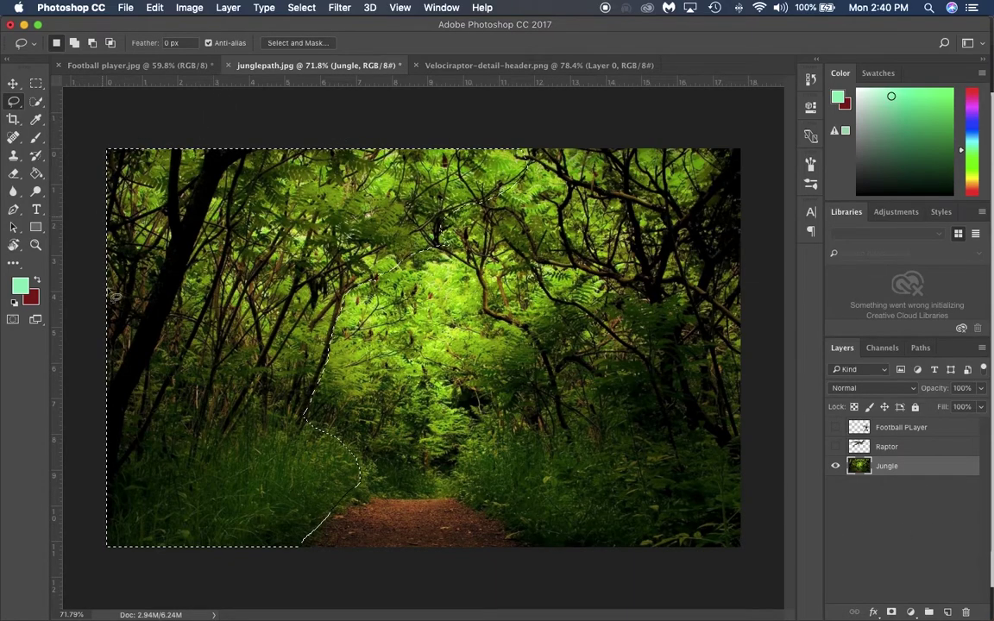
pyautogui.rightClick(16, 107)
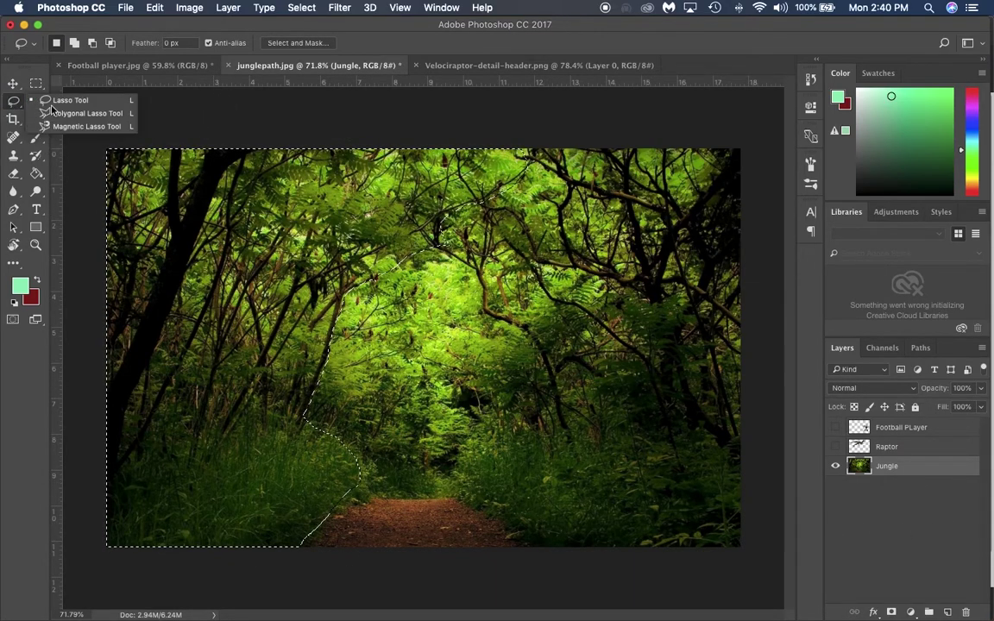
pyautogui.click(60, 98)
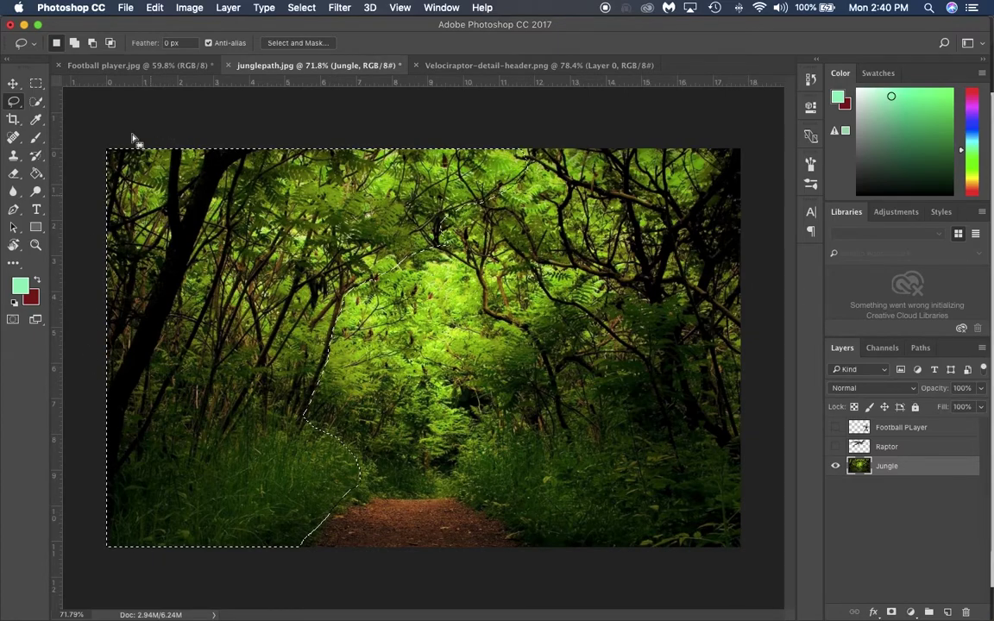
# Step: Copy the selected left part of the jungle and paste it in place as a new layer
pyautogui.click(155, 8)
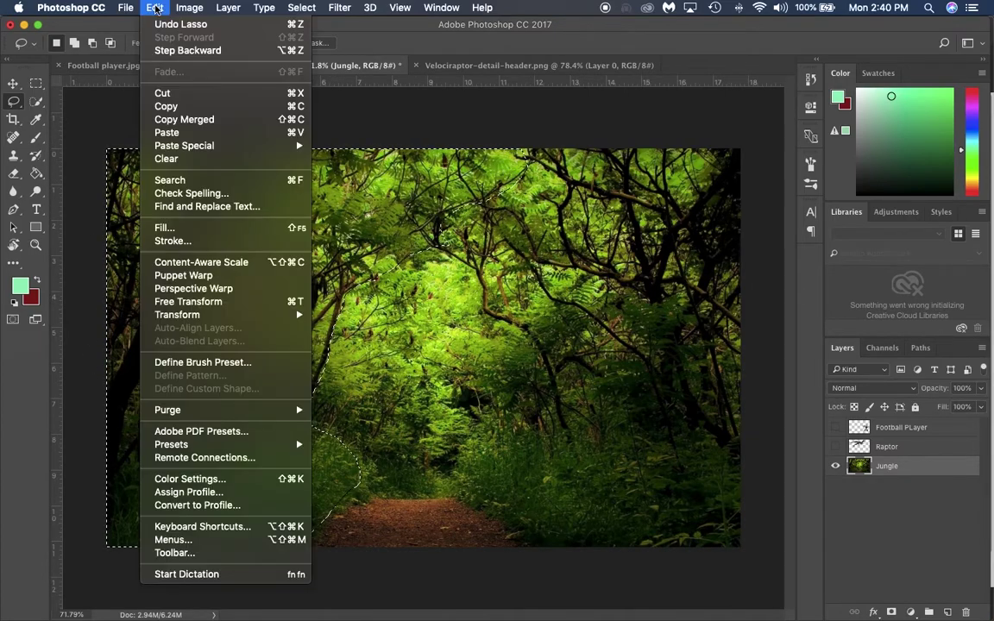
pyautogui.click(170, 106)
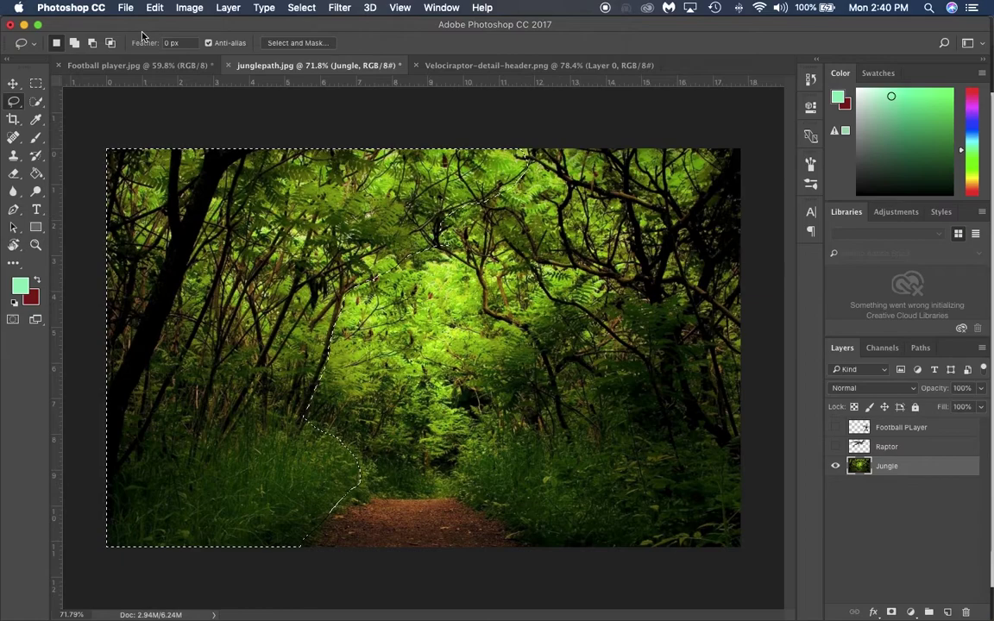
pyautogui.click(154, 8)
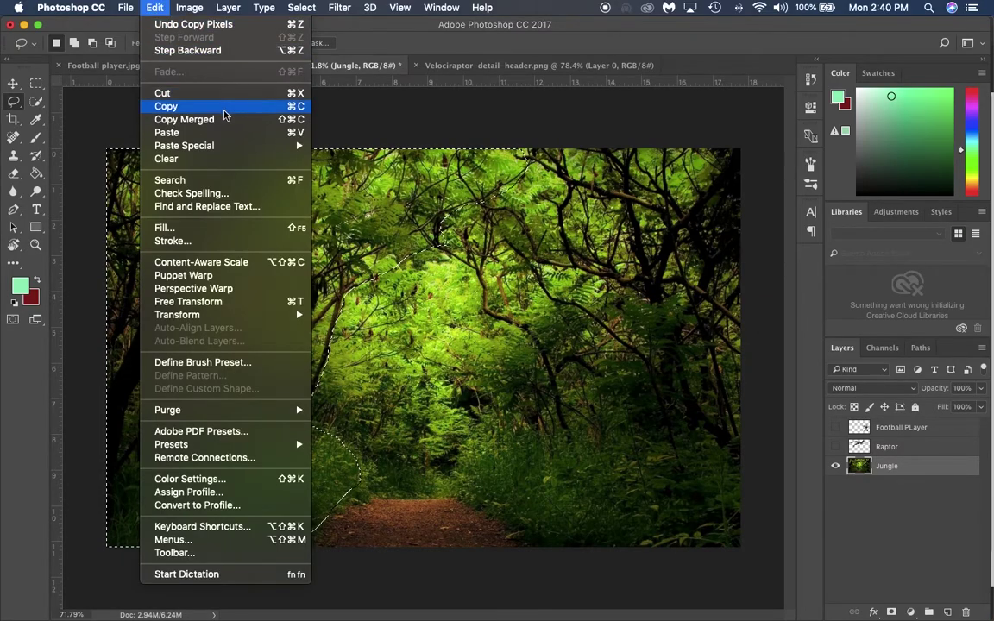
pyautogui.moveTo(205, 148)
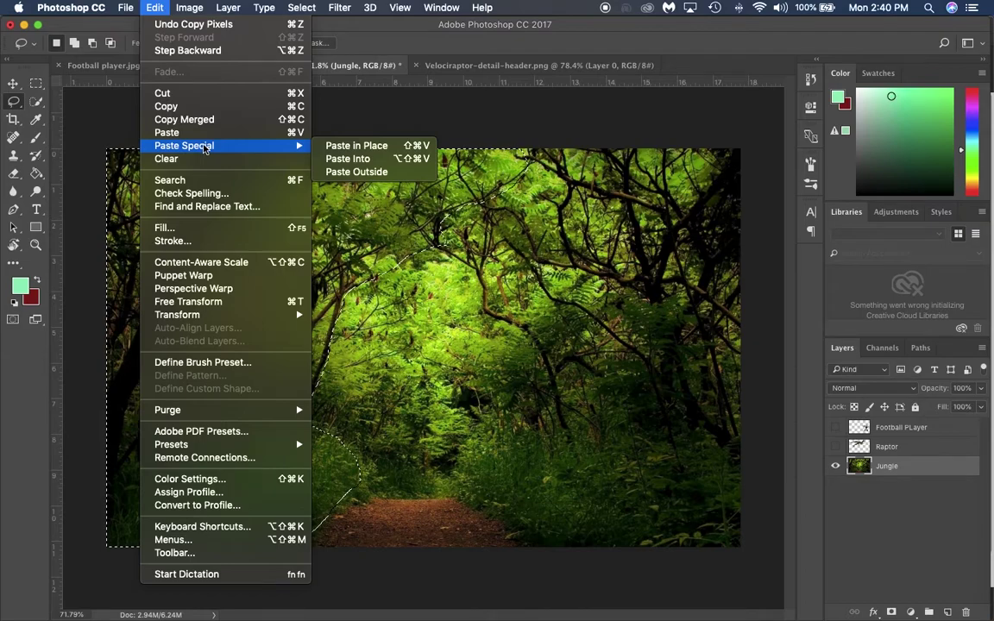
pyautogui.click(356, 146)
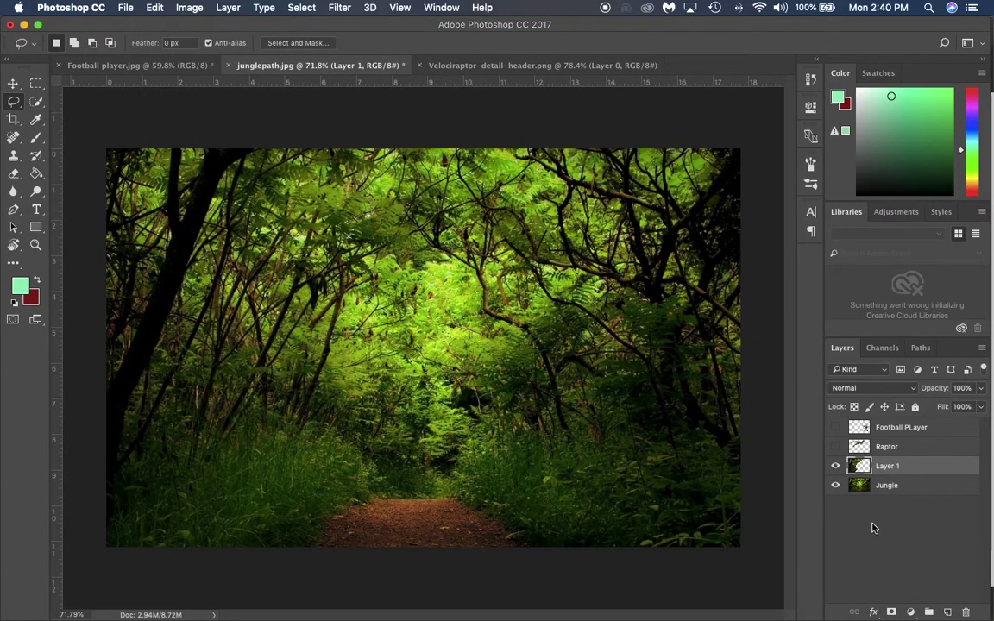
# Step: Inspect the pasted jungle cut-out by hiding and showing its layer and the Jungle layer in turn
pyautogui.click(835, 467)
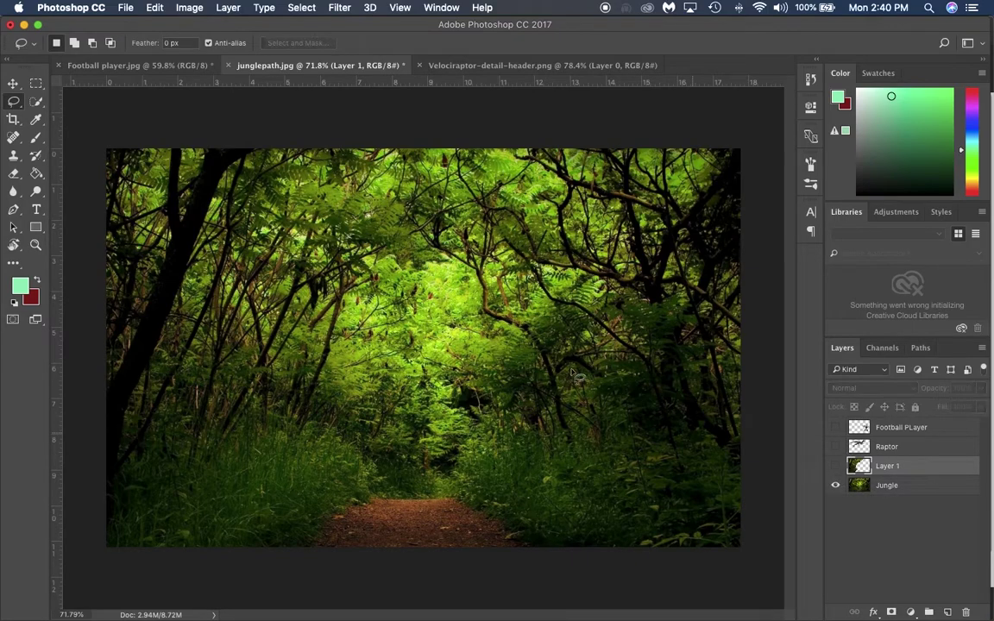
pyautogui.click(835, 466)
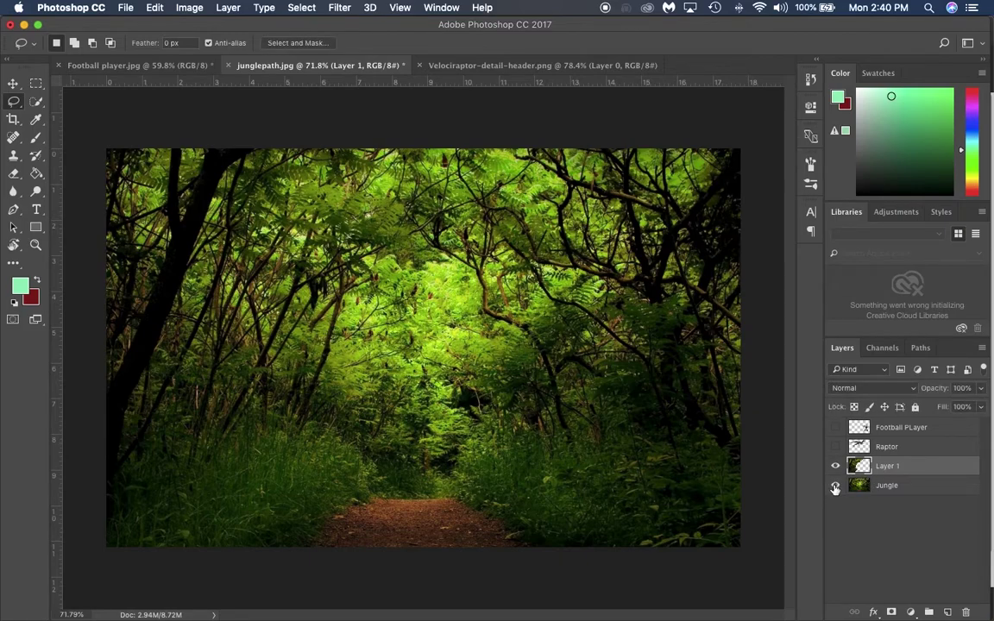
pyautogui.click(835, 487)
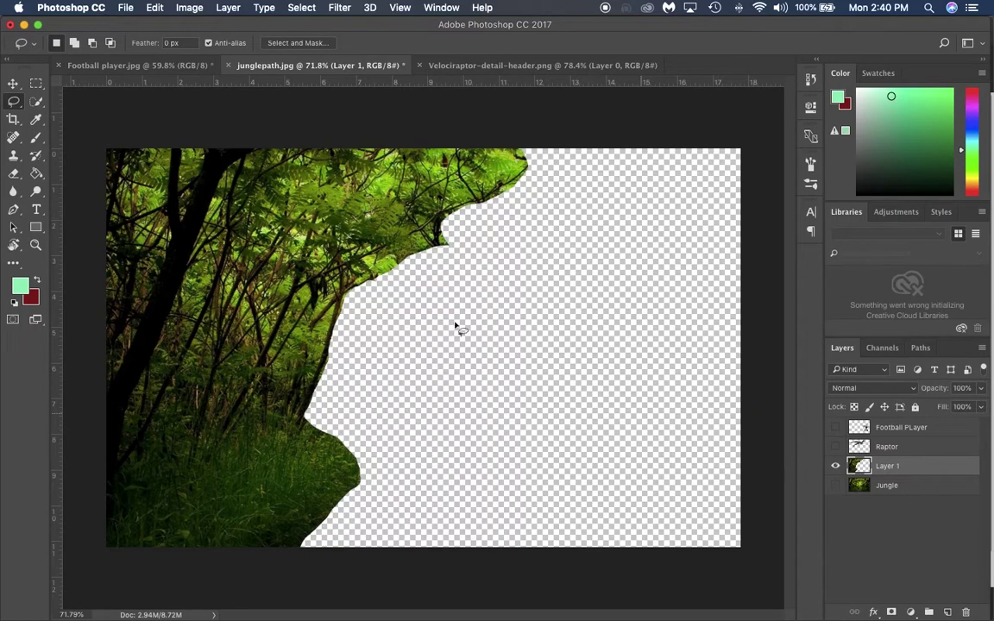
pyautogui.click(836, 486)
# Step: Rename the pasted jungle layer as Left Jungle and move it above the Raptor layer
pyautogui.doubleClick(888, 467)
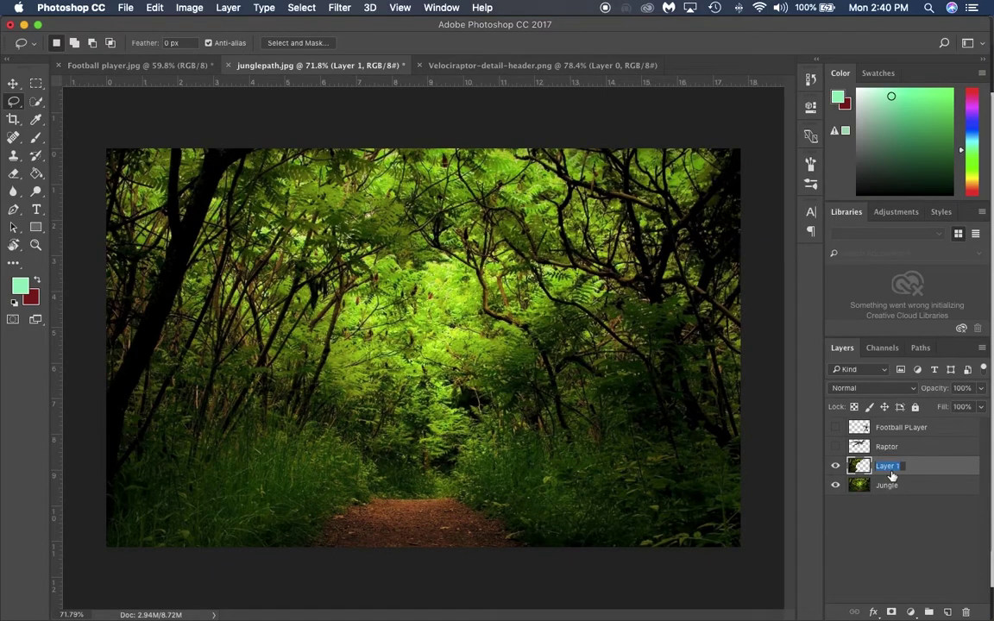
pyautogui.write('Left Jungle')
pyautogui.press('Return')
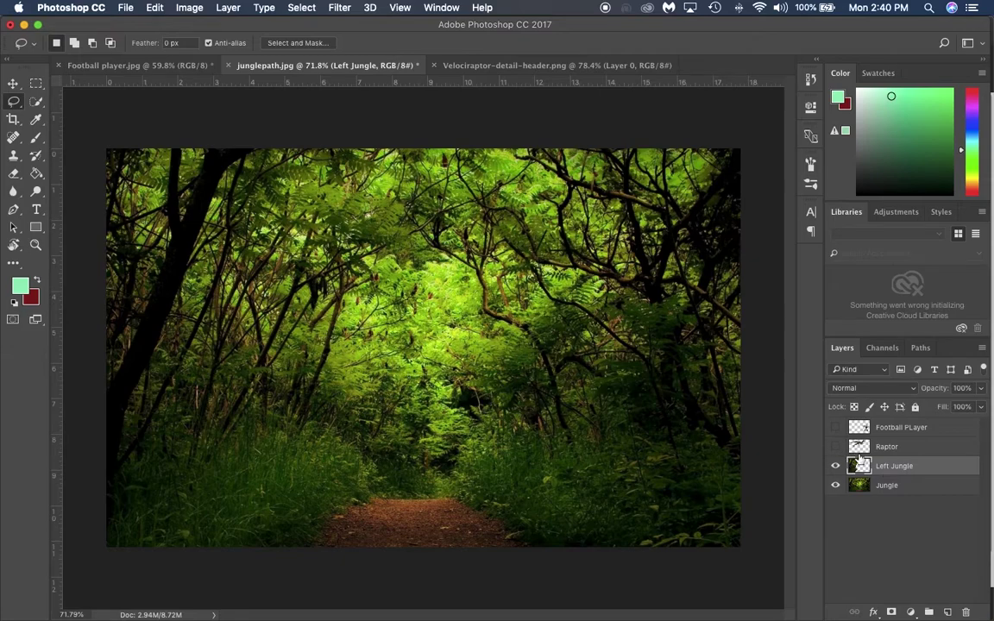
pyautogui.moveTo(904, 470); pyautogui.dragTo(896, 438)
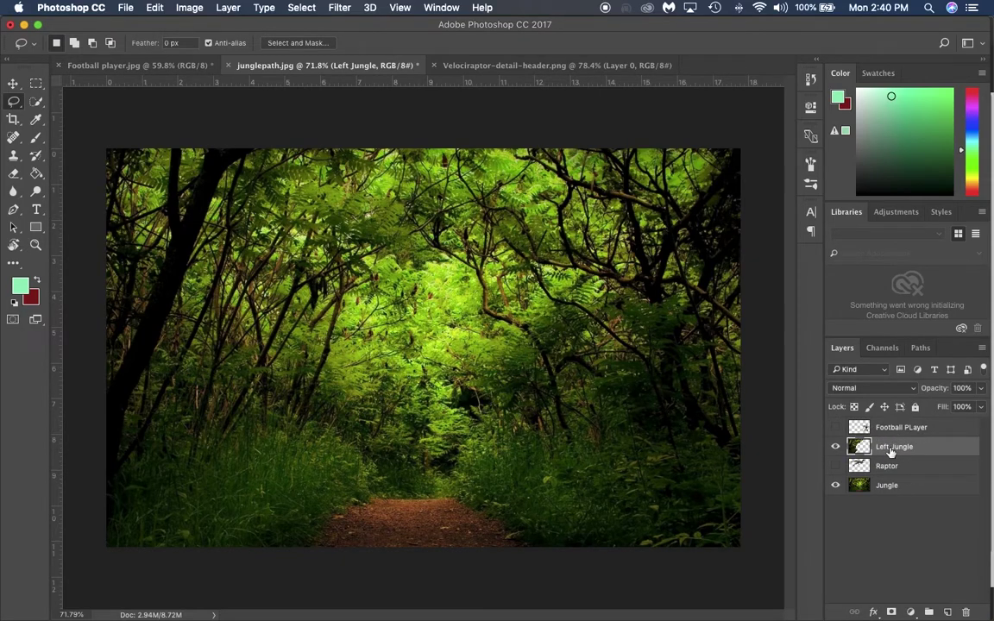
# Step: Show the Raptor layer, move the raptor partly behind the left foliage, and enlarge it to about 119% width and 131% height
pyautogui.click(835, 467)
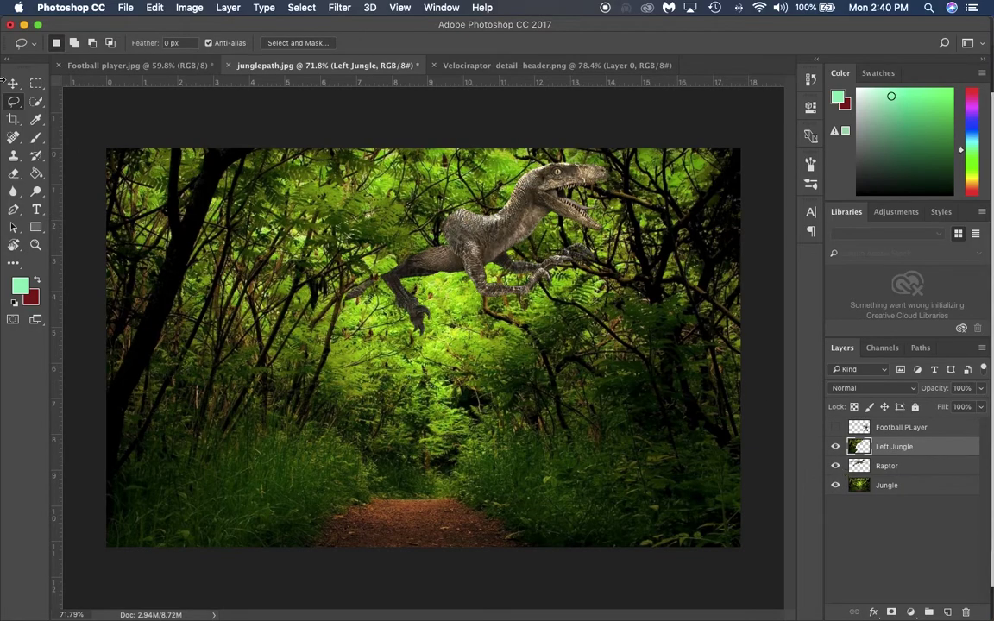
pyautogui.click(13, 83)
pyautogui.click(494, 154)
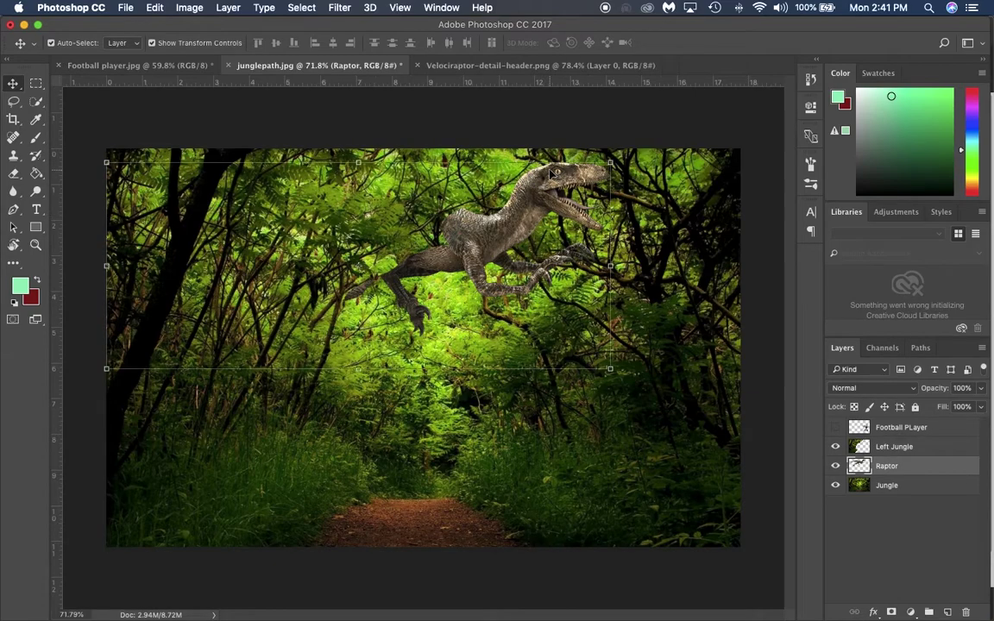
pyautogui.moveTo(549, 184); pyautogui.dragTo(394, 335)
pyautogui.moveTo(469, 318); pyautogui.dragTo(505, 275)
pyautogui.moveTo(381, 350); pyautogui.dragTo(387, 331)
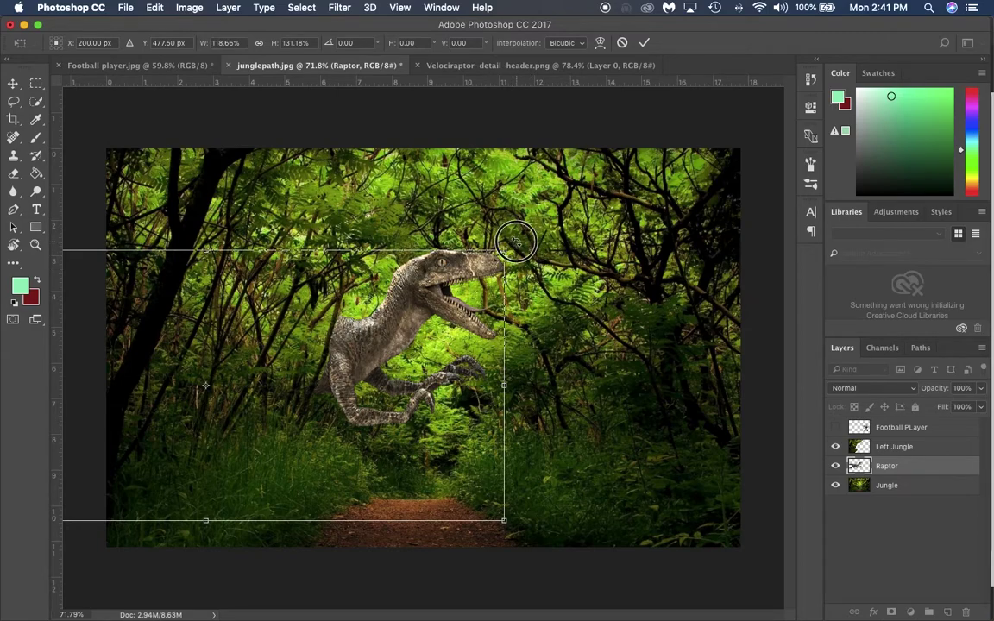
# Step: Rotate the raptor about 3.8° clockwise, apply the transformation, and nudge the raptor into place
pyautogui.moveTo(514, 231); pyautogui.dragTo(536, 260)
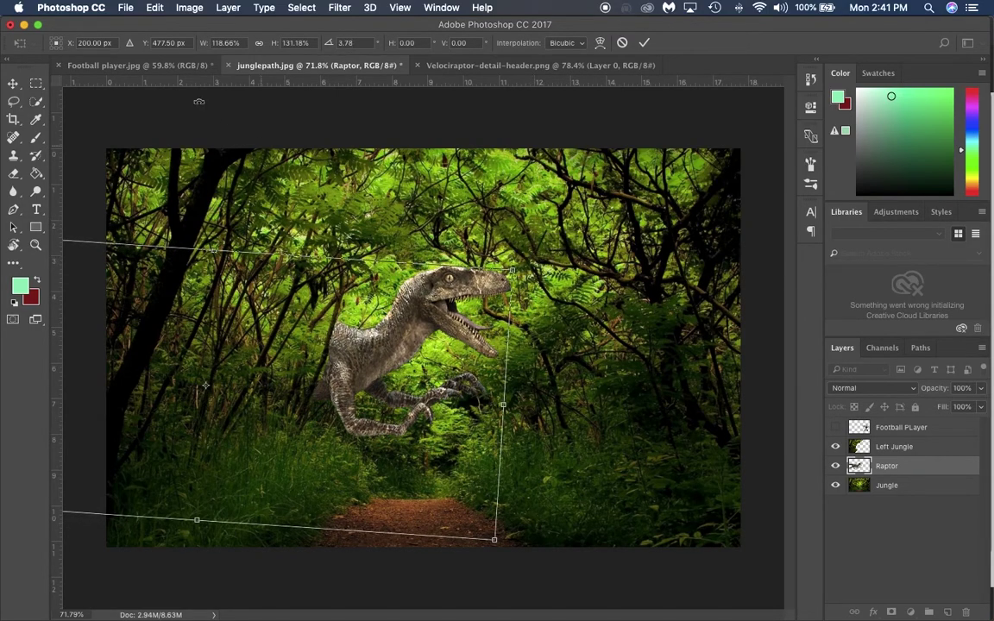
pyautogui.click(13, 82)
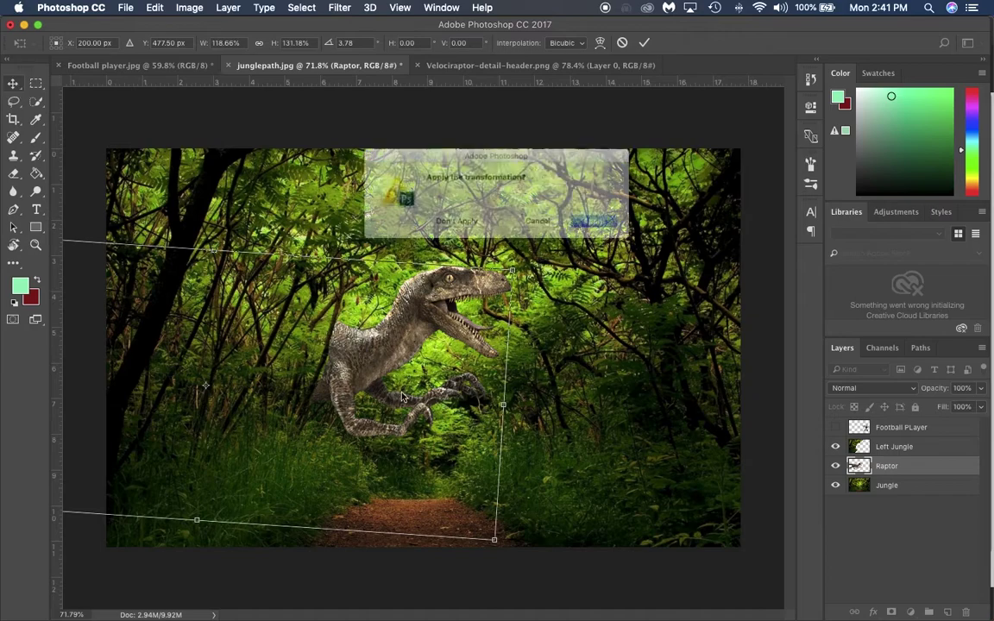
pyautogui.click(604, 229)
pyautogui.moveTo(377, 336); pyautogui.dragTo(370, 337)
# Step: Show the Football PLayer layer, then move the player up toward the raptor and enlarge it
pyautogui.click(836, 427)
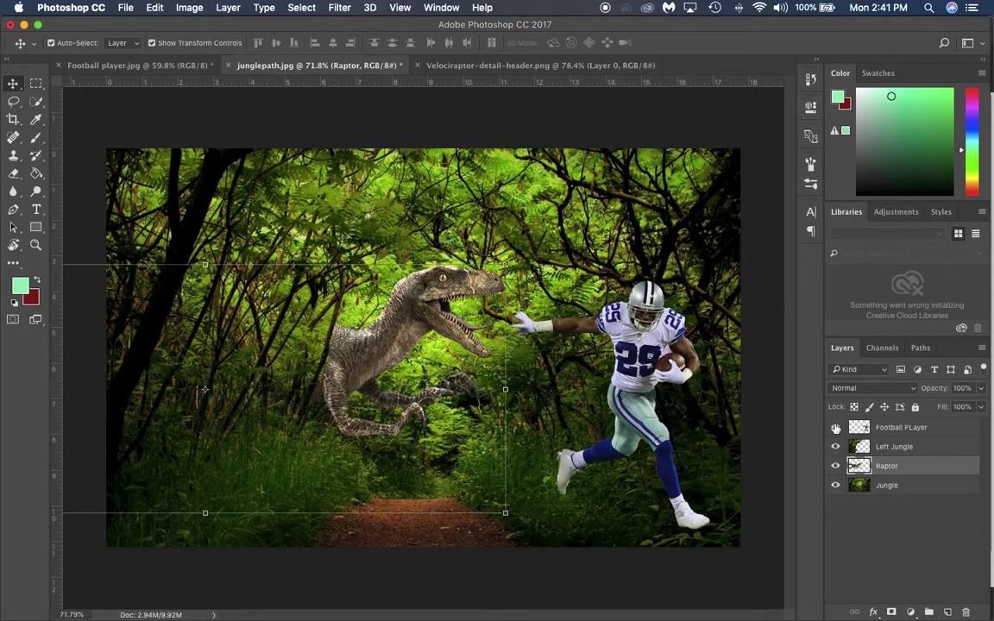
pyautogui.moveTo(647, 358); pyautogui.dragTo(625, 329)
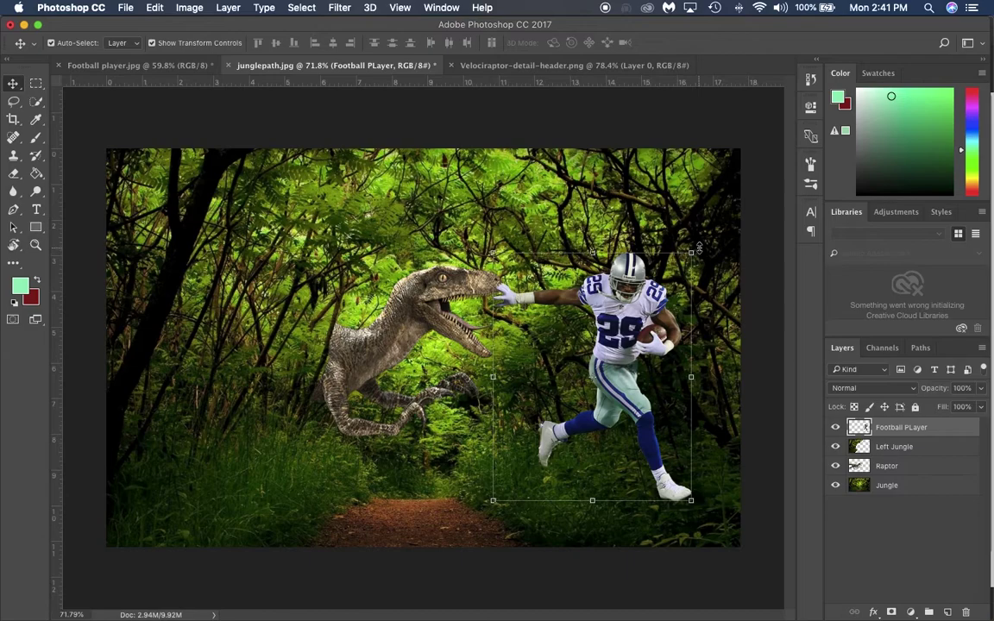
pyautogui.hotkey('ctrl', 't')
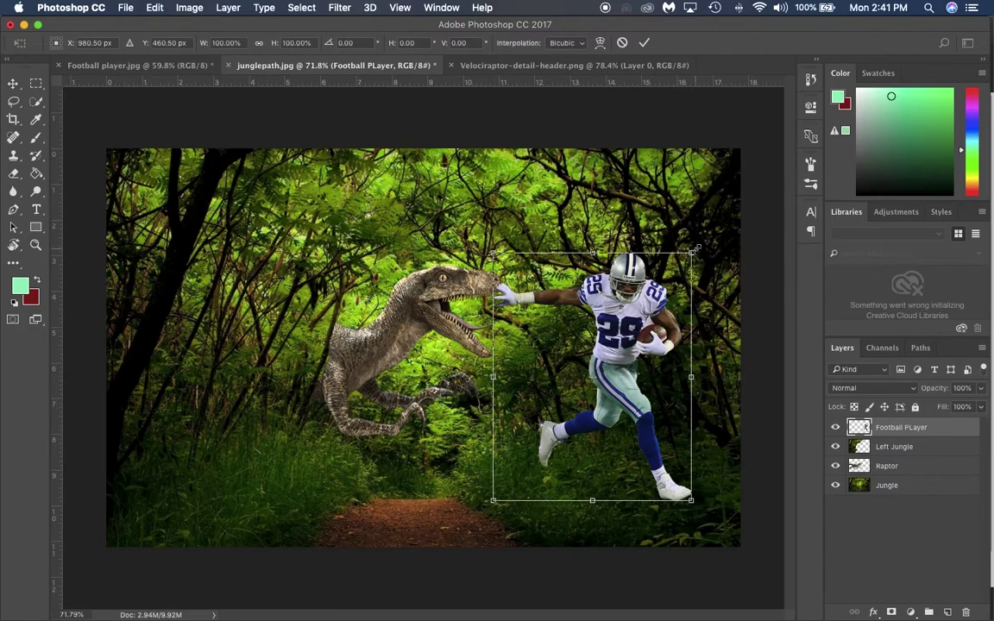
pyautogui.moveTo(691, 252); pyautogui.dragTo(754, 239)
pyautogui.click(644, 42)
# Step: Rotate the football player about 11.7° clockwise and lower it so its outstretched hand meets the raptor's snout, applying the transformation
pyautogui.hotkey('ctrl', 't')
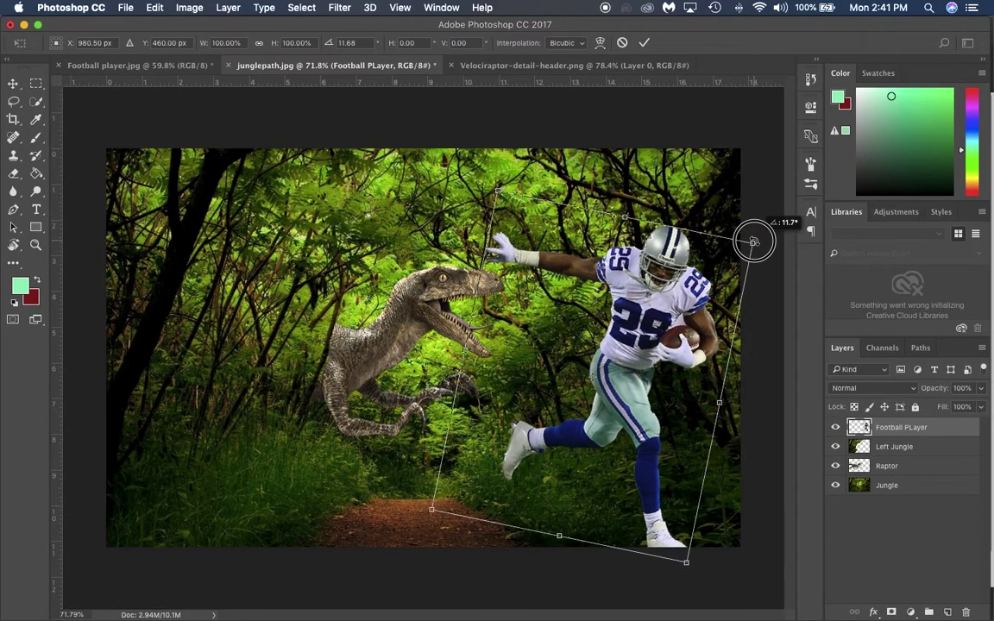
pyautogui.moveTo(656, 298); pyautogui.dragTo(657, 342)
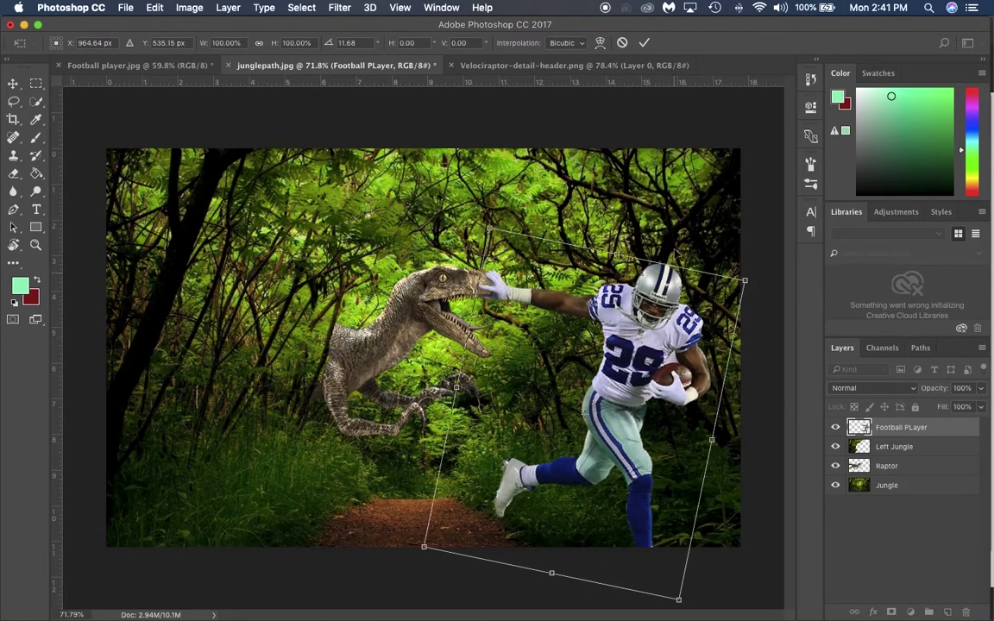
pyautogui.click(643, 43)
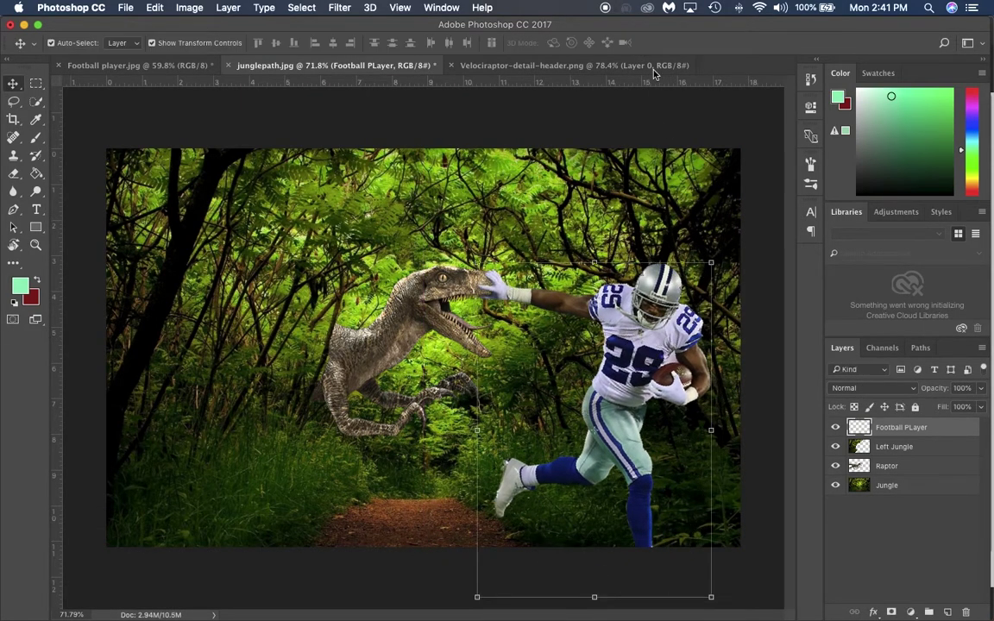
pyautogui.click(759, 240)
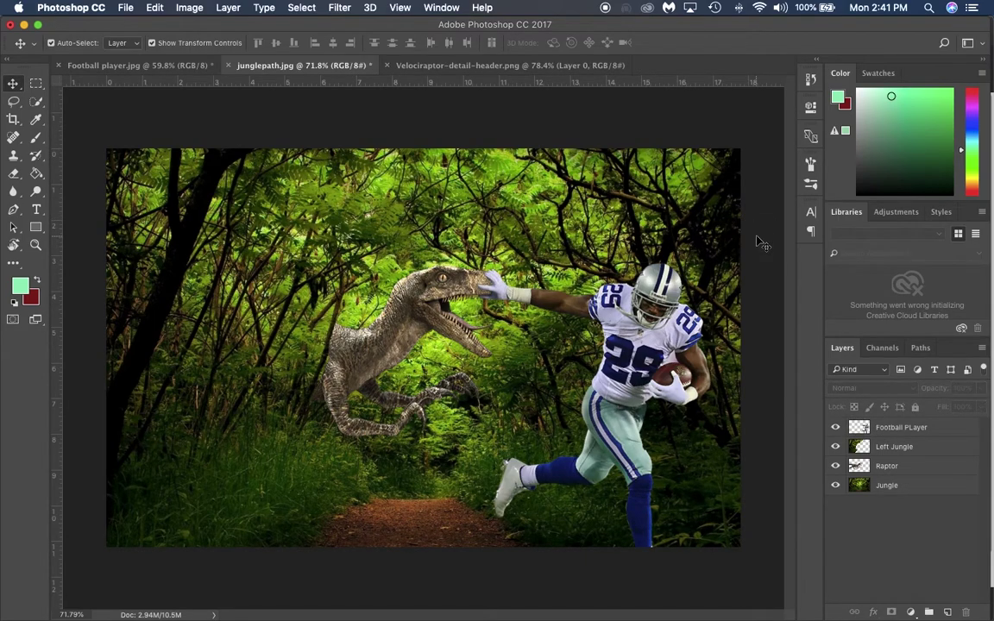